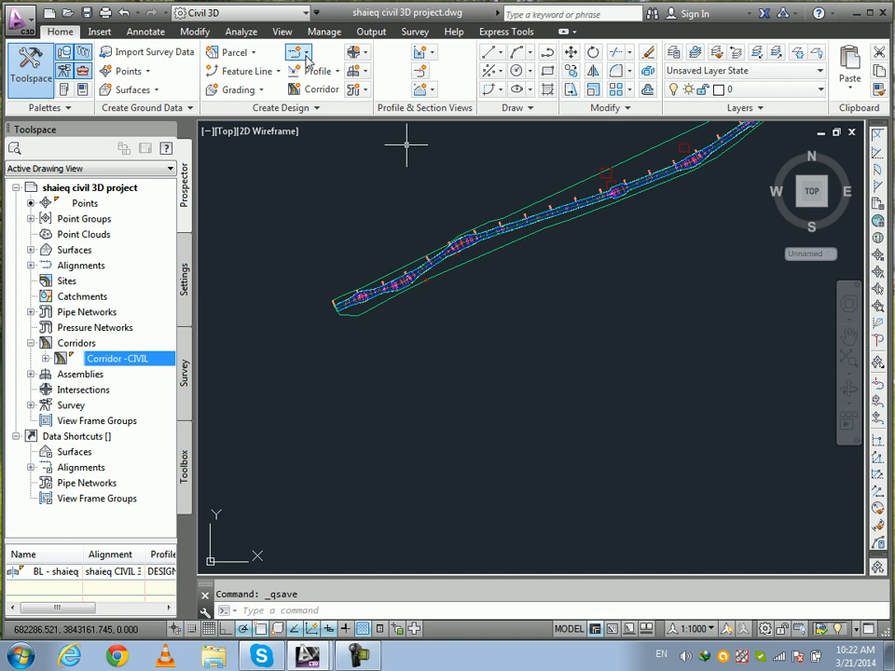
pyautogui.click(256, 115)
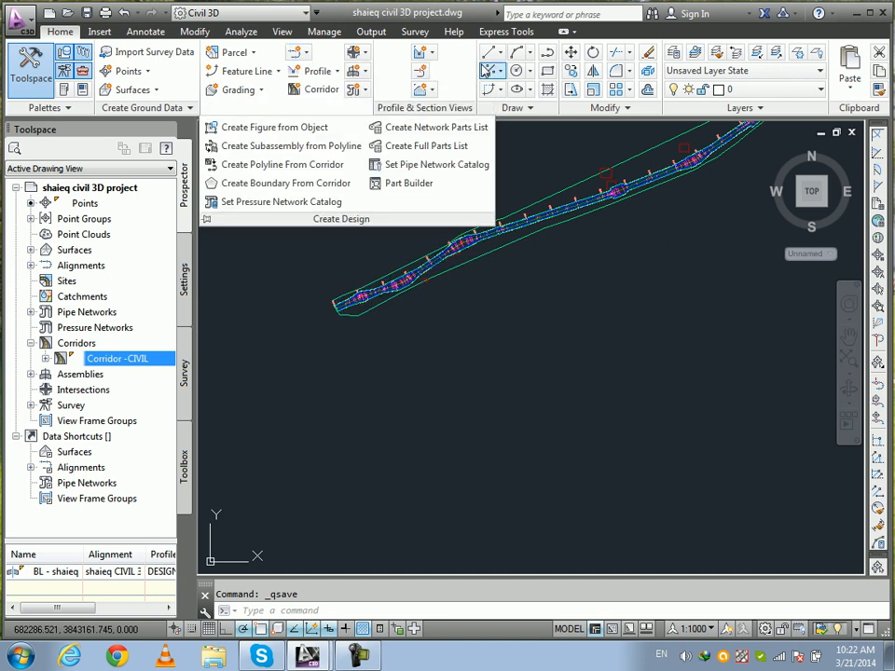
pyautogui.click(422, 72)
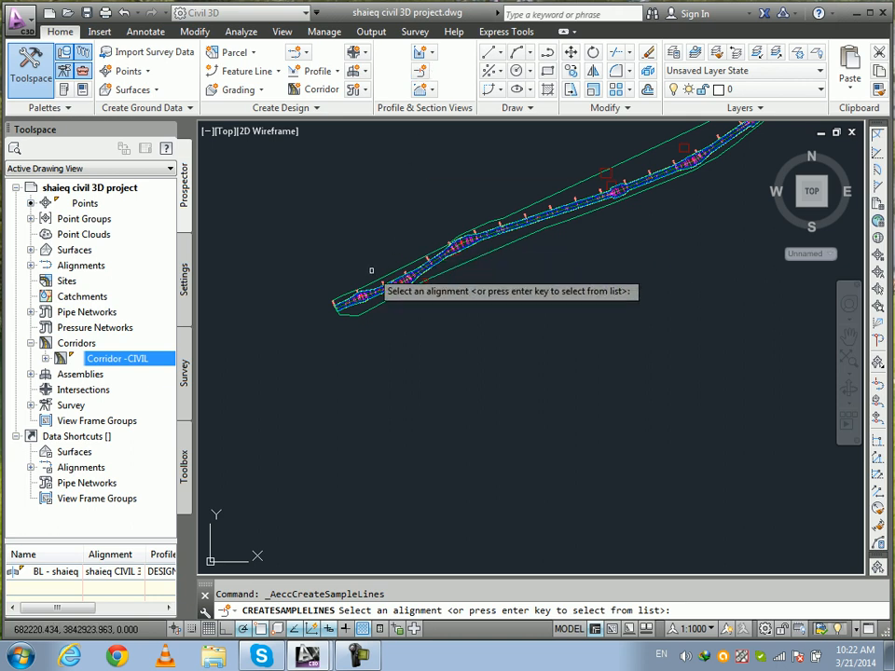
pyautogui.scroll(5, 355, 308)
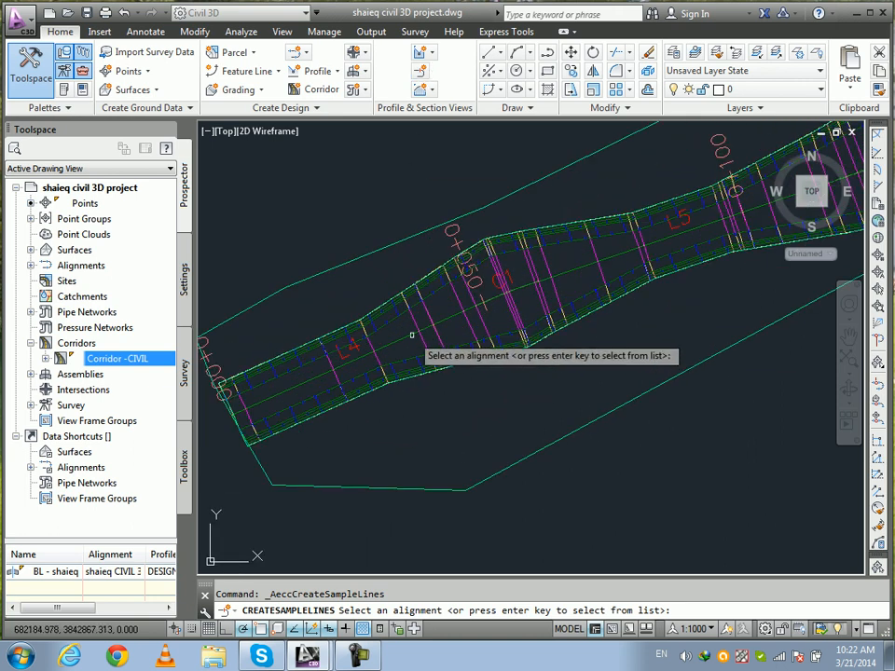
pyautogui.press('Return')
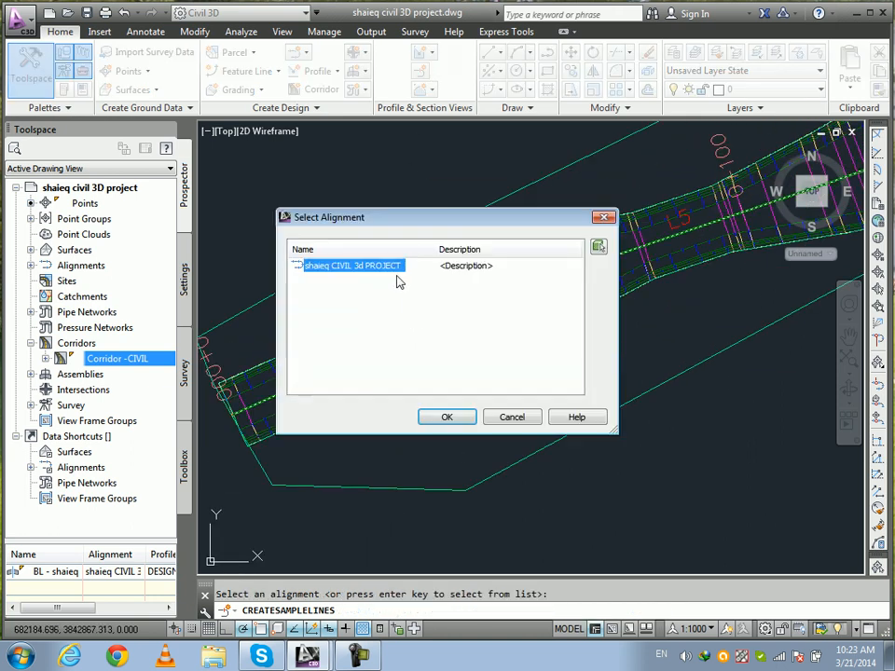
pyautogui.click(444, 419)
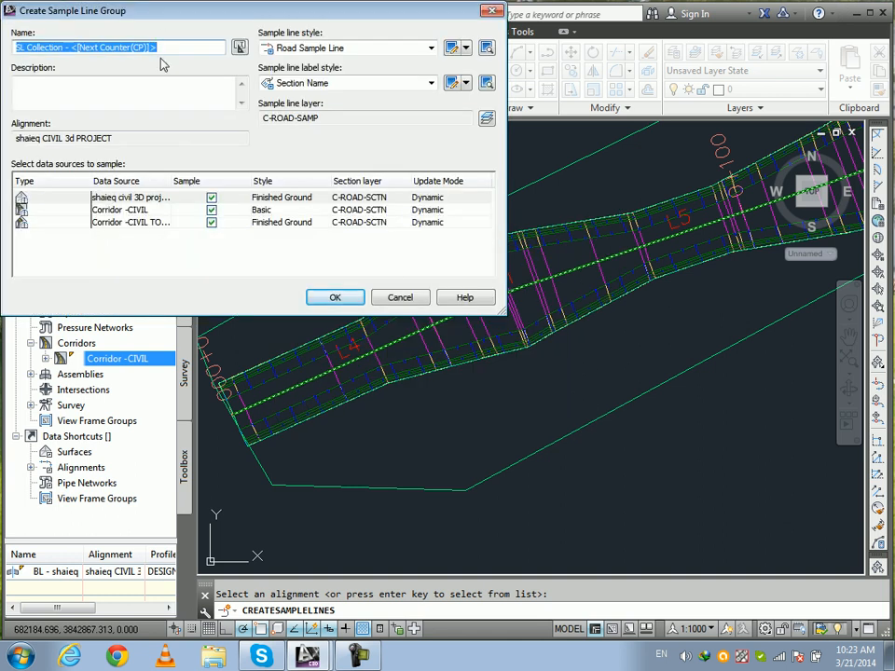
pyautogui.moveTo(182, 49); pyautogui.dragTo(80, 51)
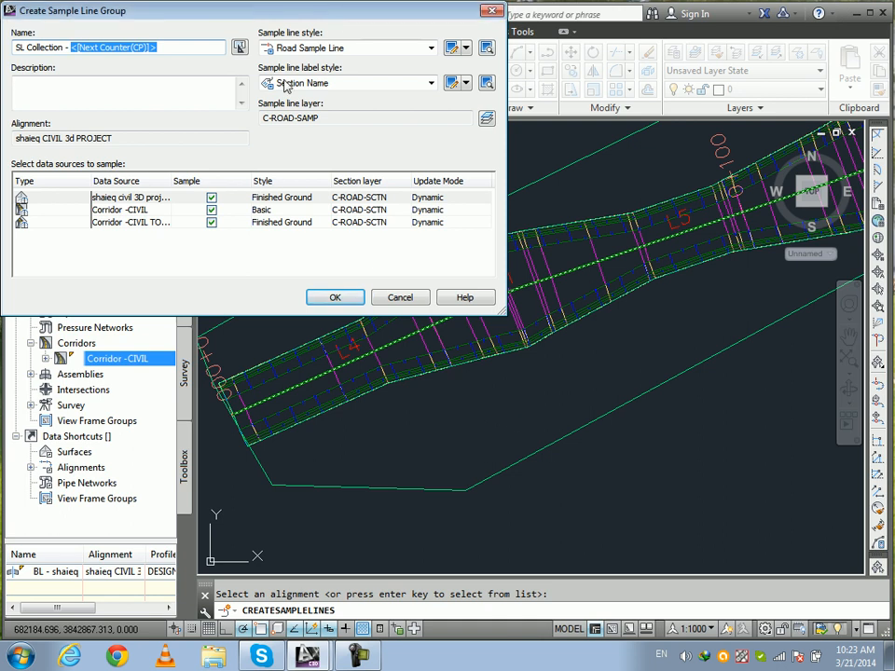
pyautogui.click(400, 296)
# Switch the drawing to the SW Isometric view.
pyautogui.scroll(5, 601, 370)
pyautogui.scroll(-5, 487, 326)
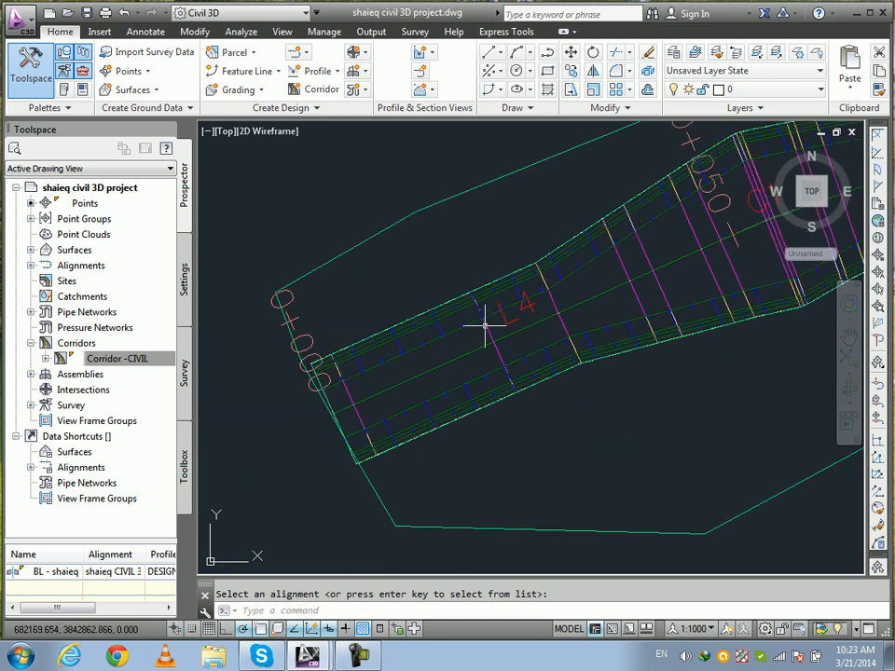
pyautogui.scroll(5, 380, 335)
pyautogui.scroll(-3, 379, 335)
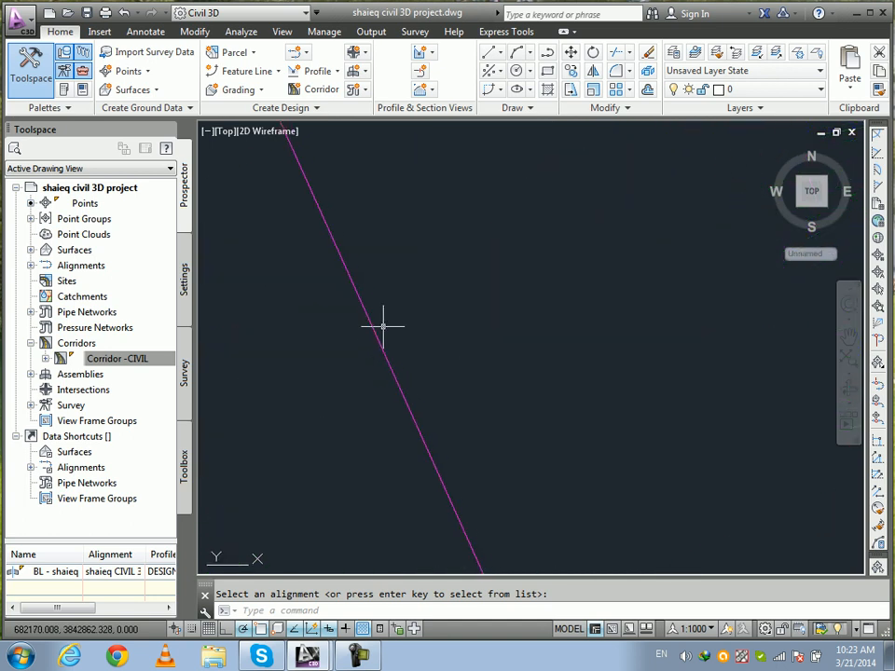
pyautogui.scroll(-10, 695, 321)
pyautogui.moveTo(774, 328)
pyautogui.mouseDown(button='middle')
pyautogui.moveTo(451, 294)
pyautogui.moveTo(368, 370)
pyautogui.mouseUp(button='middle')
pyautogui.scroll(-4, 451, 293)
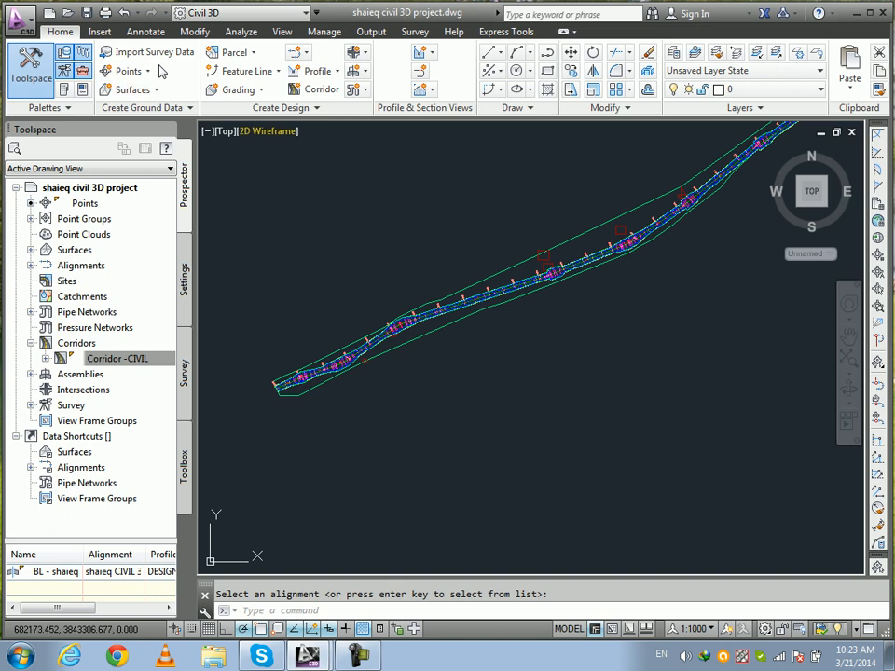
pyautogui.click(289, 31)
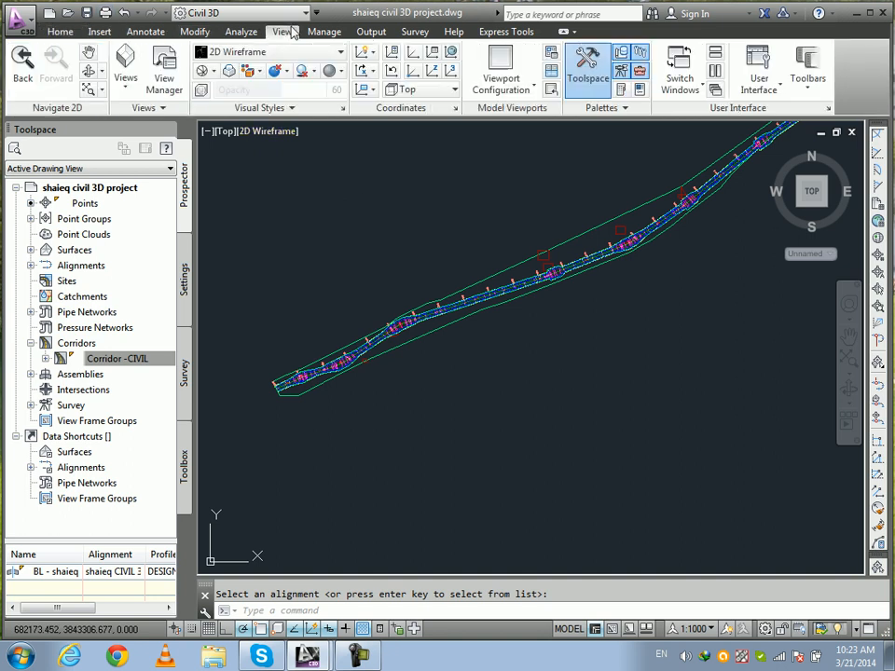
pyautogui.click(220, 56)
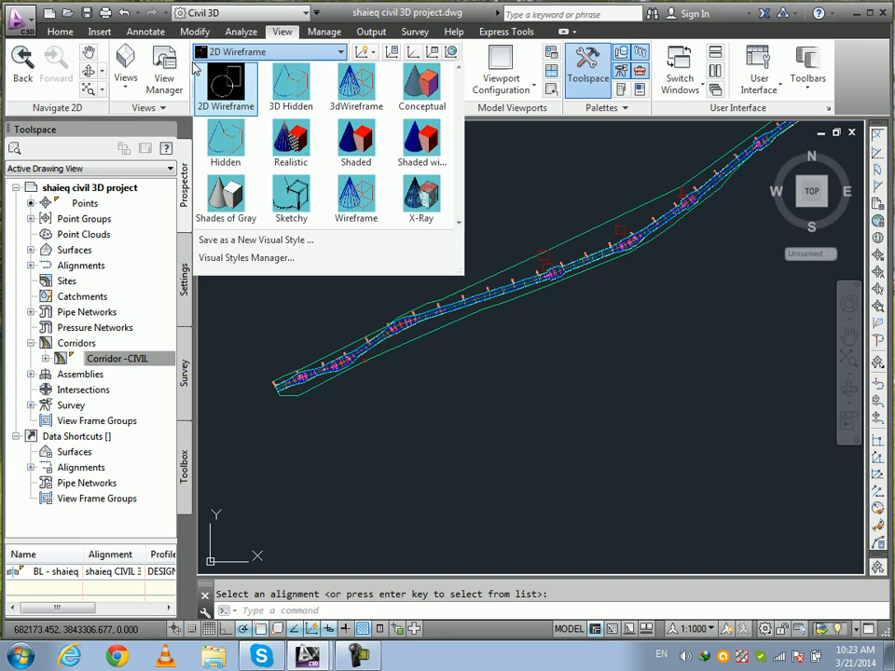
pyautogui.click(126, 87)
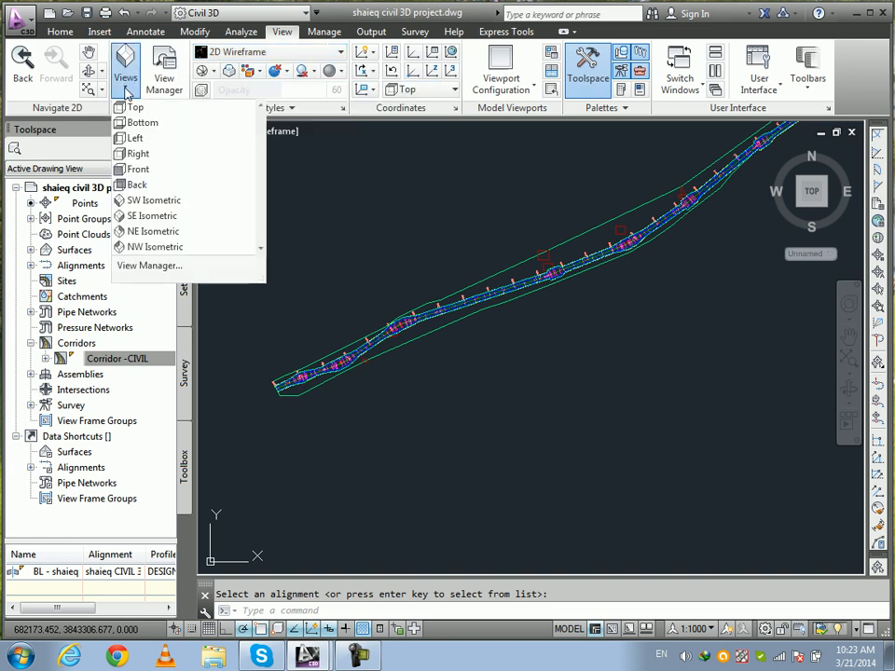
pyautogui.click(166, 203)
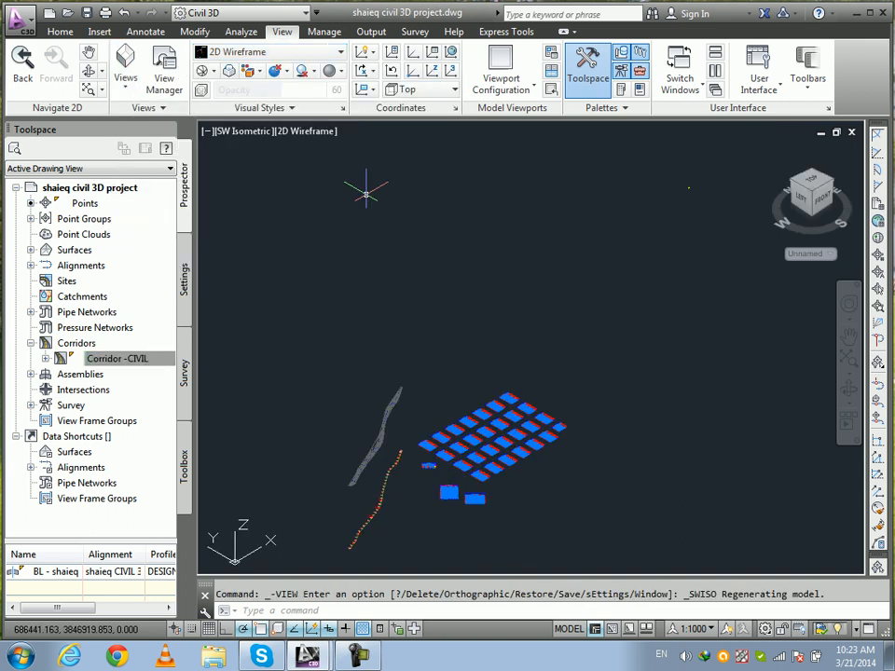
# Show the road corridor close up in the Conceptual visual style.
pyautogui.moveTo(444, 348); pyautogui.dragTo(562, 220, button='middle')
pyautogui.scroll(5, 509, 369)
pyautogui.scroll(6, 406, 254)
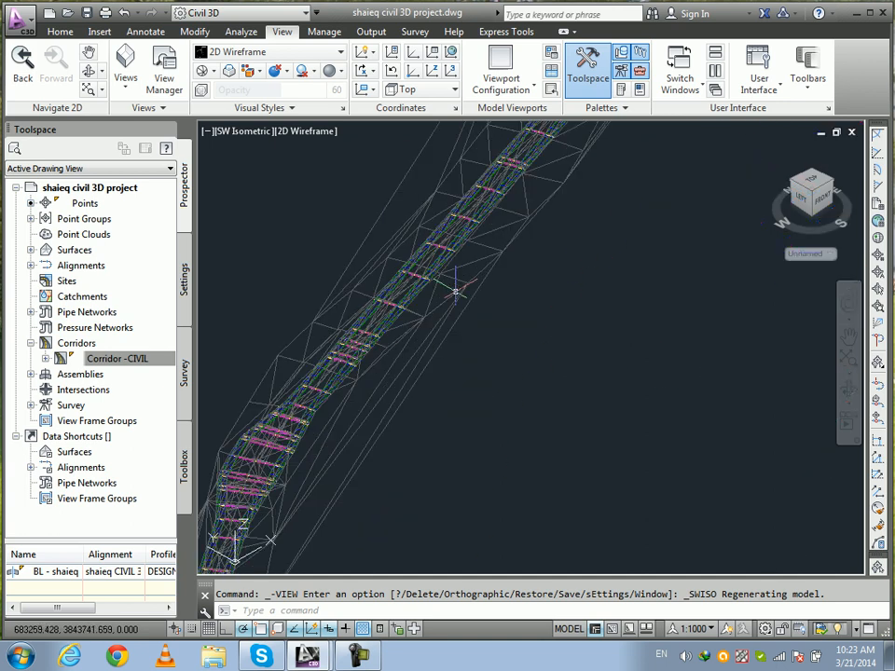
pyautogui.click(246, 56)
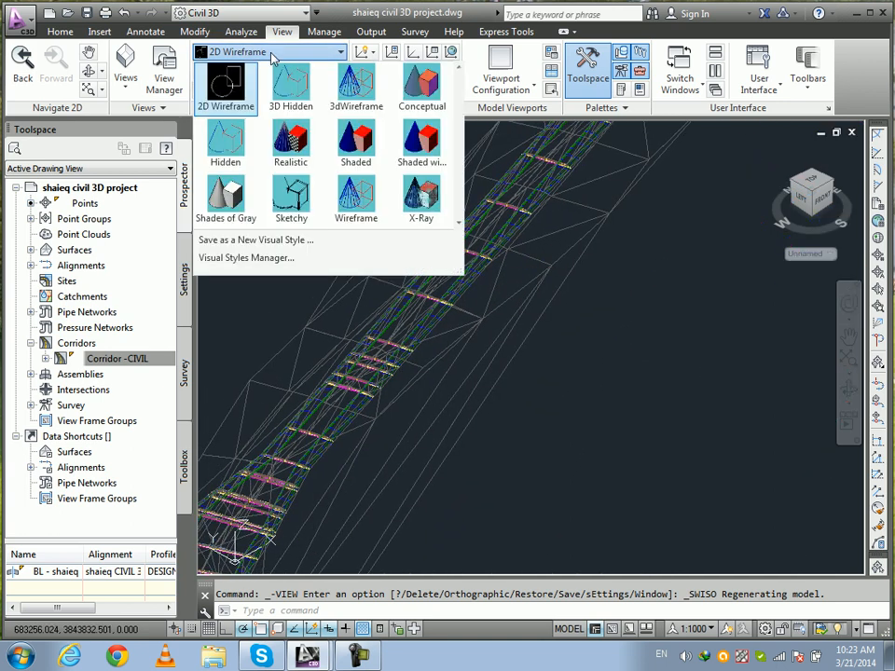
pyautogui.click(419, 103)
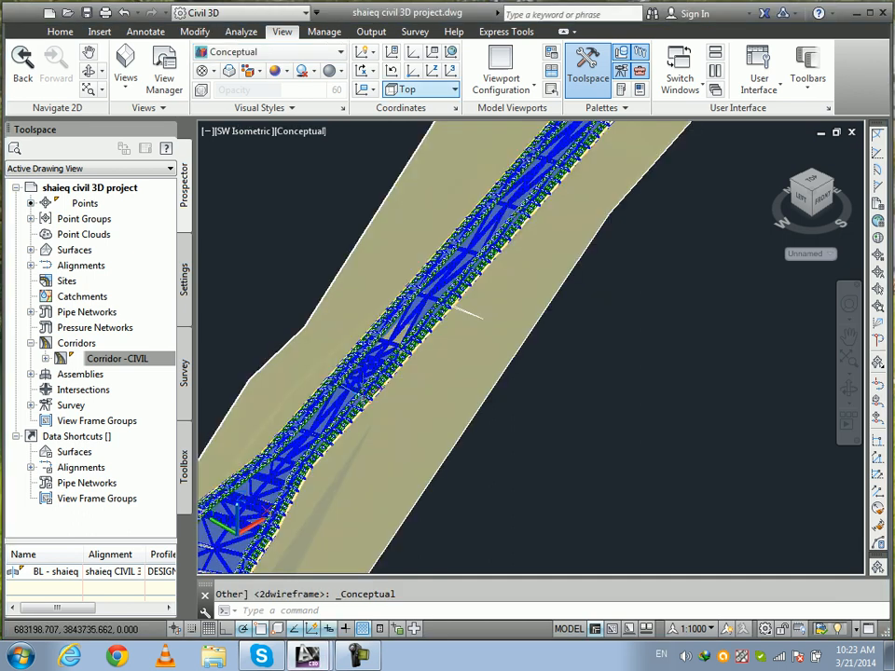
# Examine how the shaded corridor lies on the ground surface, along its length and at its starting end.
pyautogui.scroll(2, 360, 396)
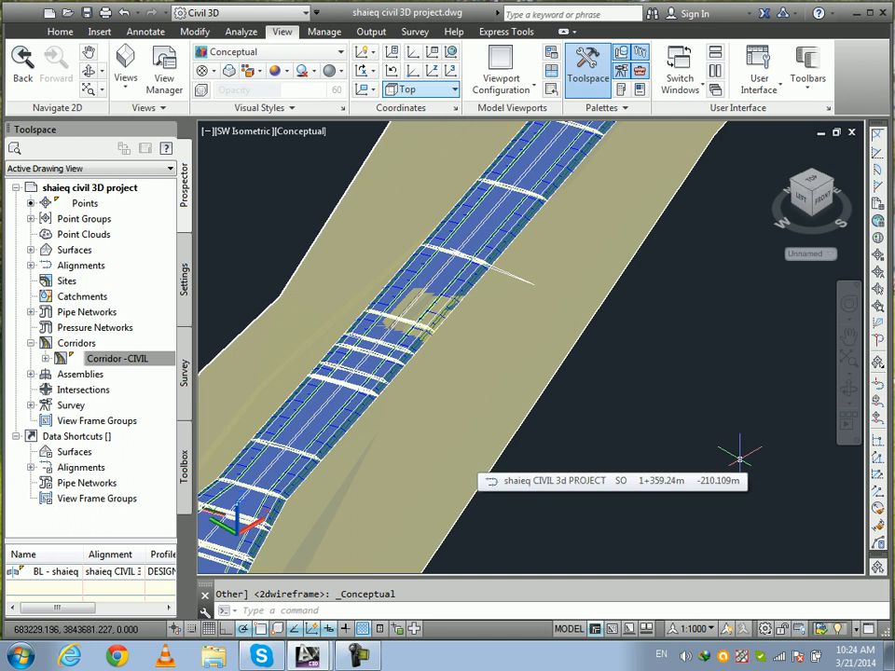
pyautogui.scroll(3, 391, 365)
pyautogui.scroll(5, 391, 359)
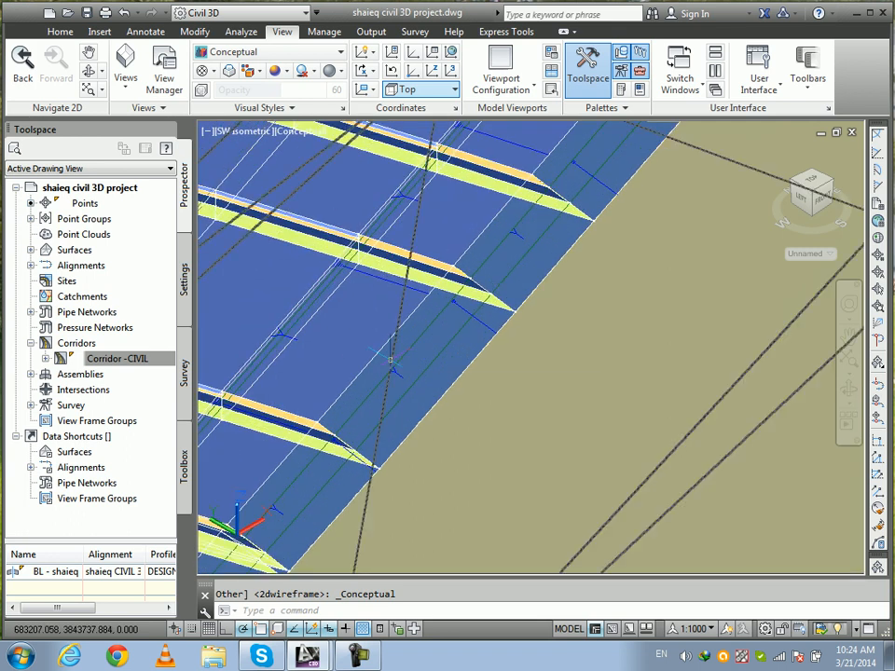
pyautogui.scroll(-5, 391, 359)
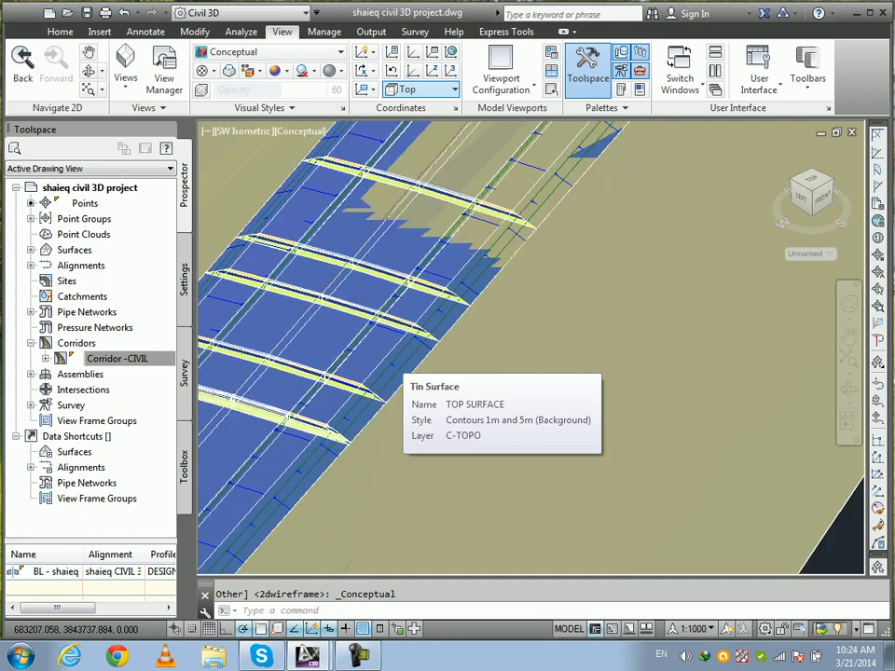
pyautogui.scroll(-4, 401, 359)
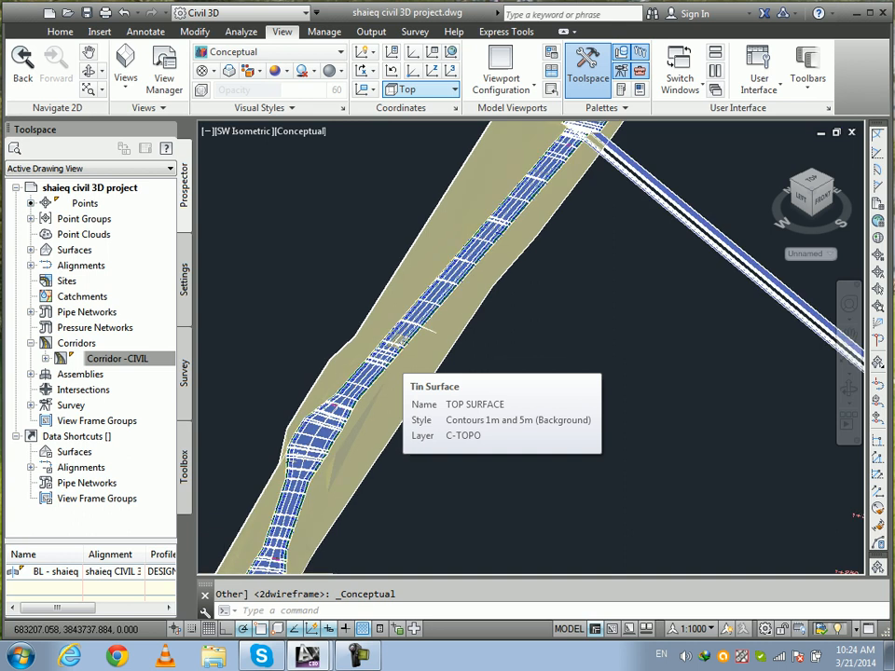
pyautogui.moveTo(415, 354); pyautogui.dragTo(665, 310, button='middle')
pyautogui.scroll(5, 499, 576)
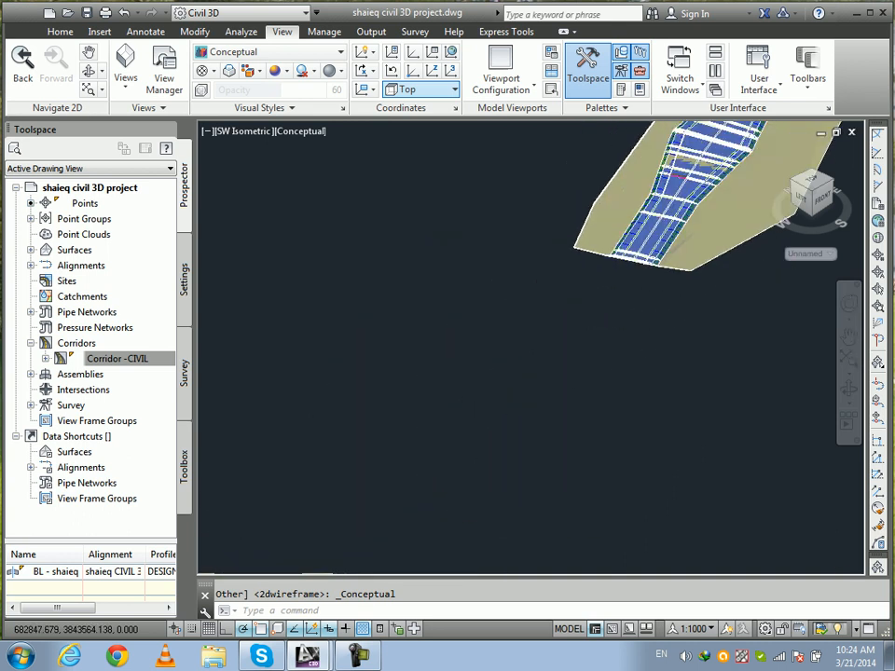
pyautogui.scroll(-5, 499, 576)
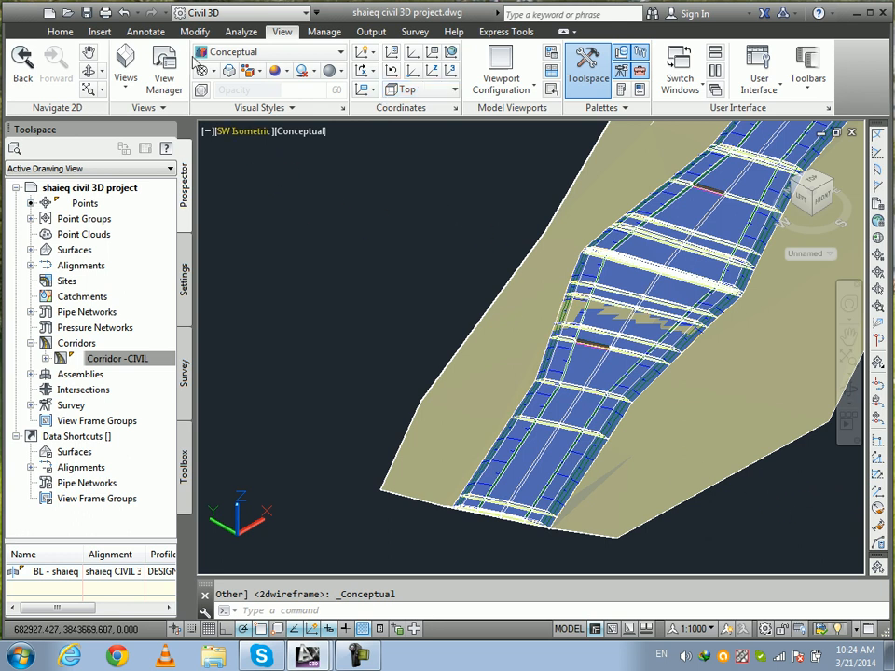
# Return the drawing to the Top view with the 2D Wireframe visual style, showing the whole corridor.
pyautogui.click(129, 88)
pyautogui.click(136, 107)
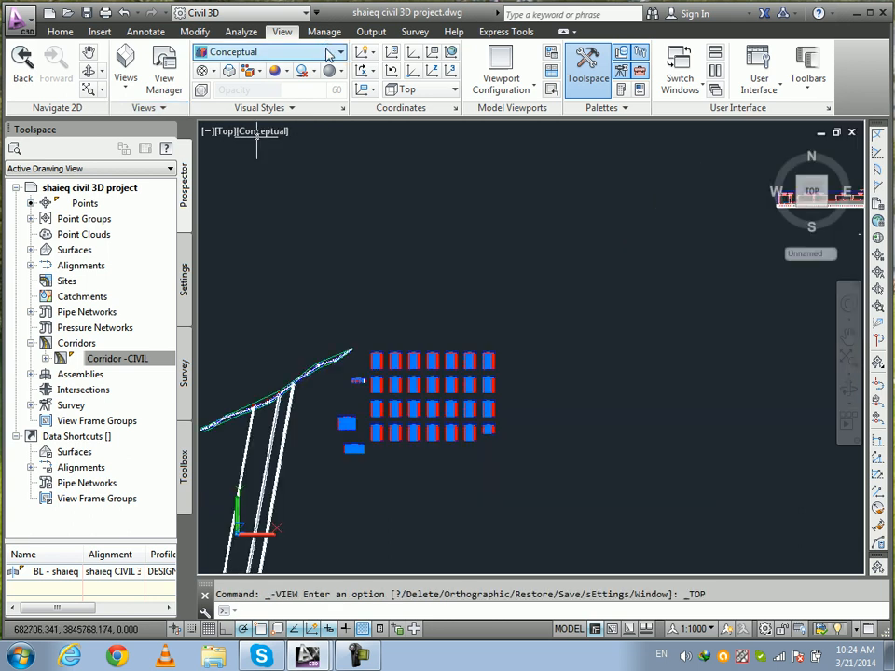
pyautogui.click(328, 54)
pyautogui.click(233, 83)
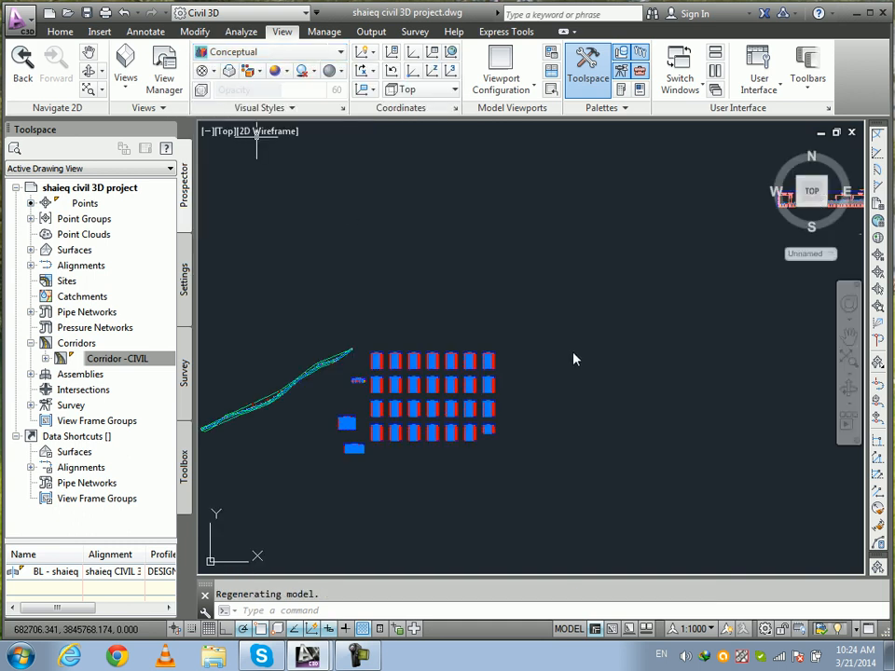
pyautogui.scroll(-3, 559, 326)
pyautogui.scroll(8, 587, 317)
pyautogui.scroll(3, 604, 334)
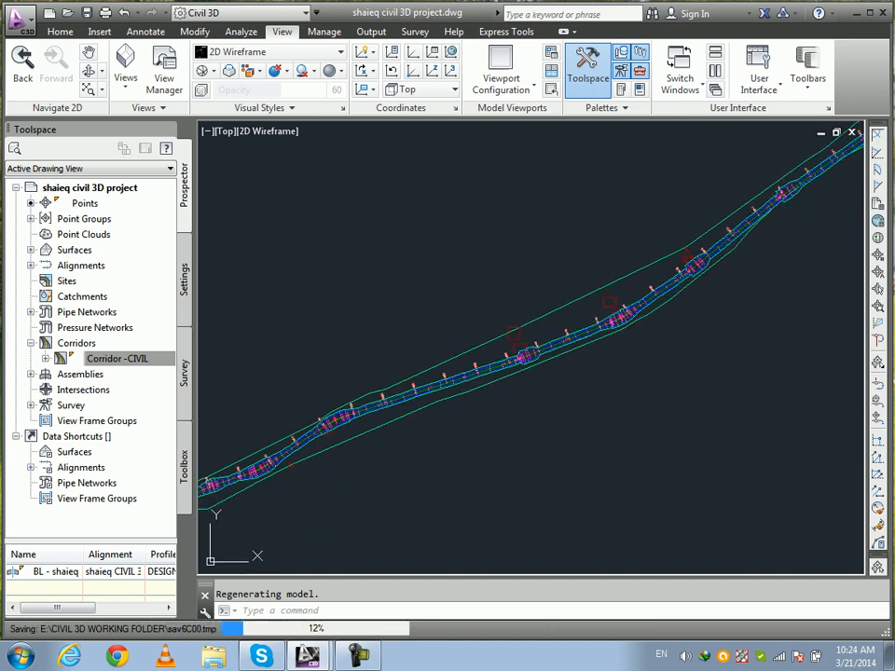
pyautogui.scroll(-3, 496, 370)
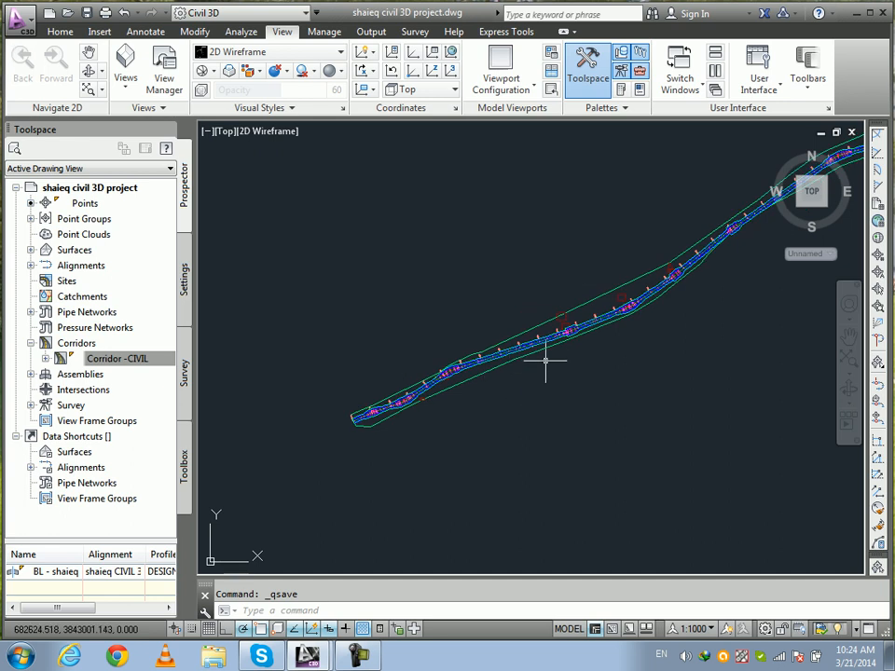
pyautogui.scroll(-2, 369, 366)
pyautogui.moveTo(453, 365); pyautogui.dragTo(514, 310, button='middle')
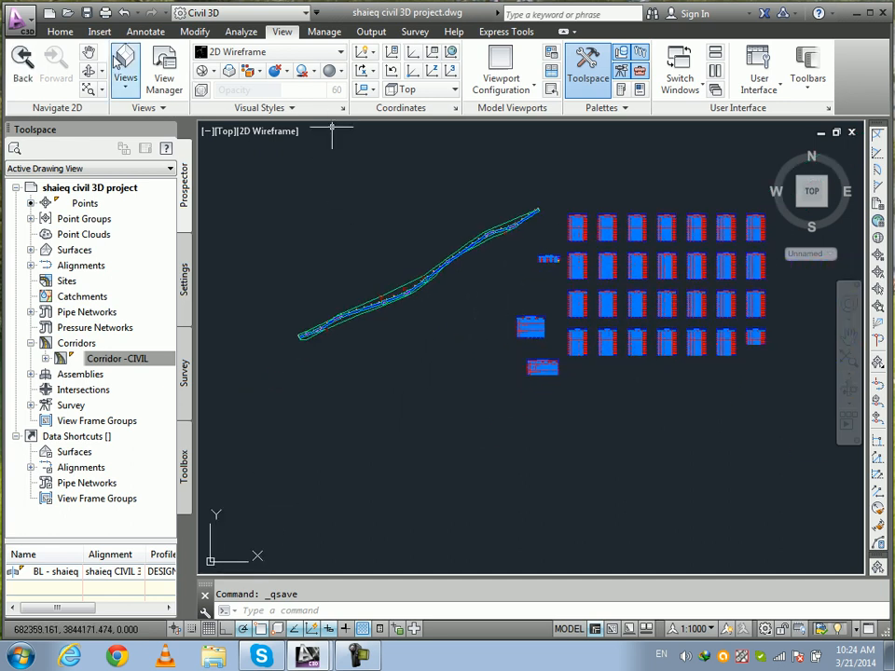
# Start creating sample lines for the listed CIVIL 3d PROJECT alignment and name the group SL Collection - CIVIL.
pyautogui.click(60, 32)
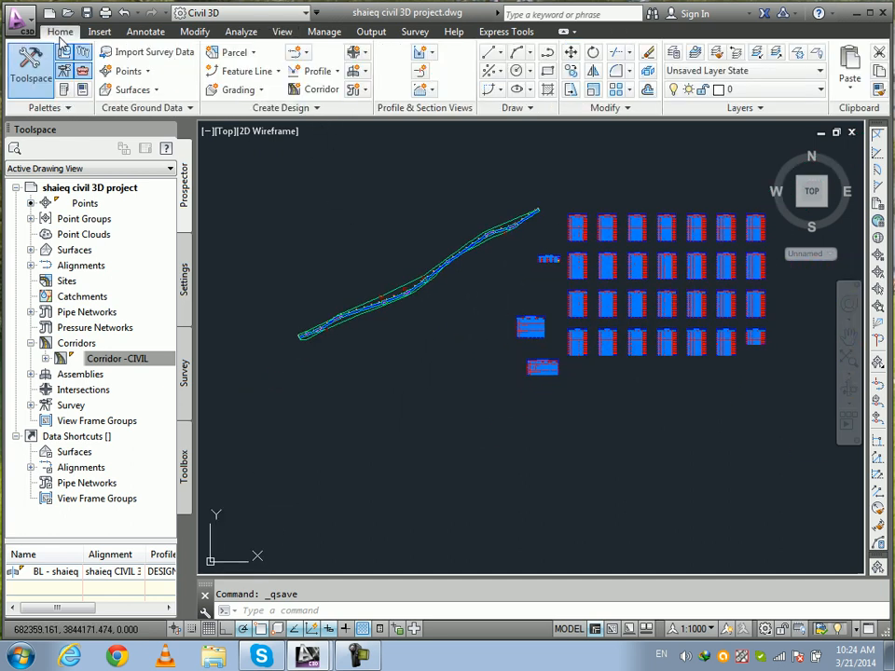
pyautogui.click(418, 71)
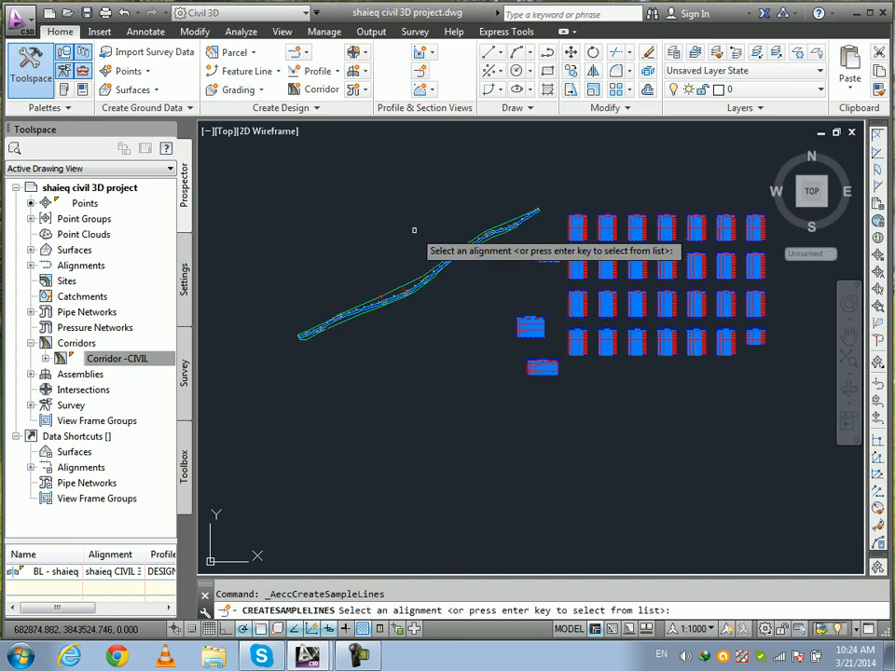
pyautogui.press('Return')
pyautogui.click(447, 418)
pyautogui.moveTo(157, 47); pyautogui.dragTo(71, 48)
pyautogui.write('Collection - CIVIL')
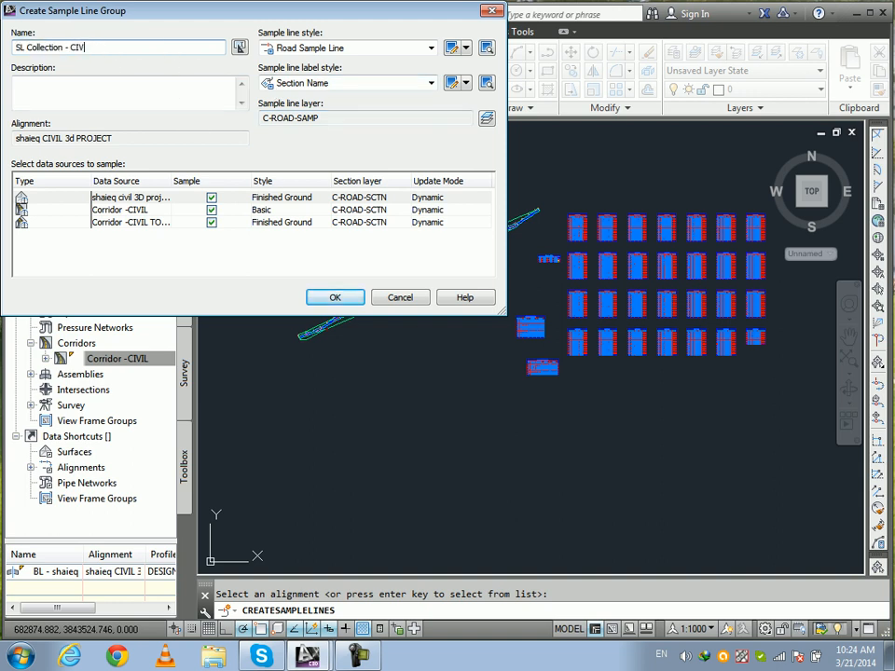
# Set the section style of the first data source, the project ground surface, to Existing Ground.
pyautogui.click(140, 199)
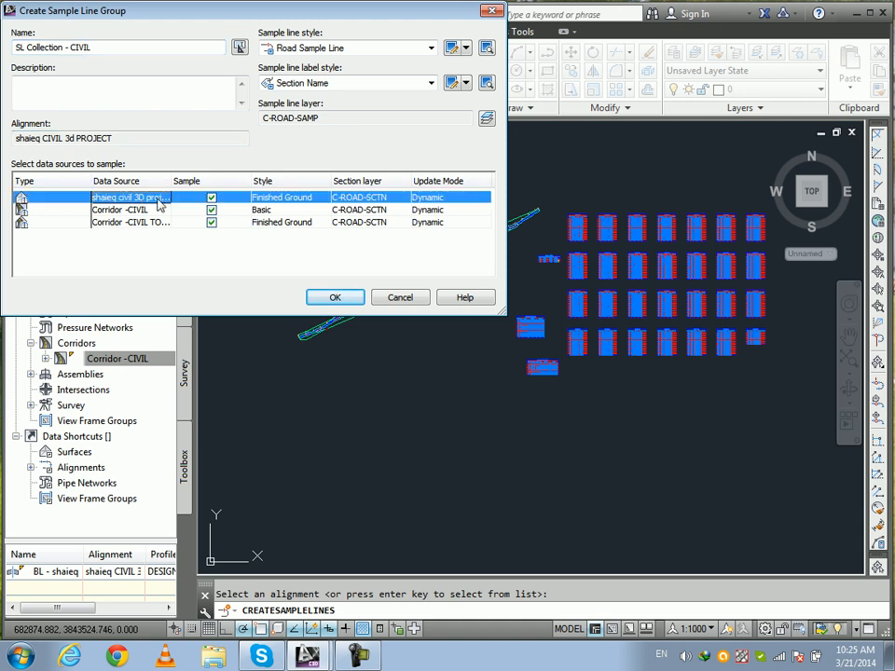
pyautogui.click(262, 200)
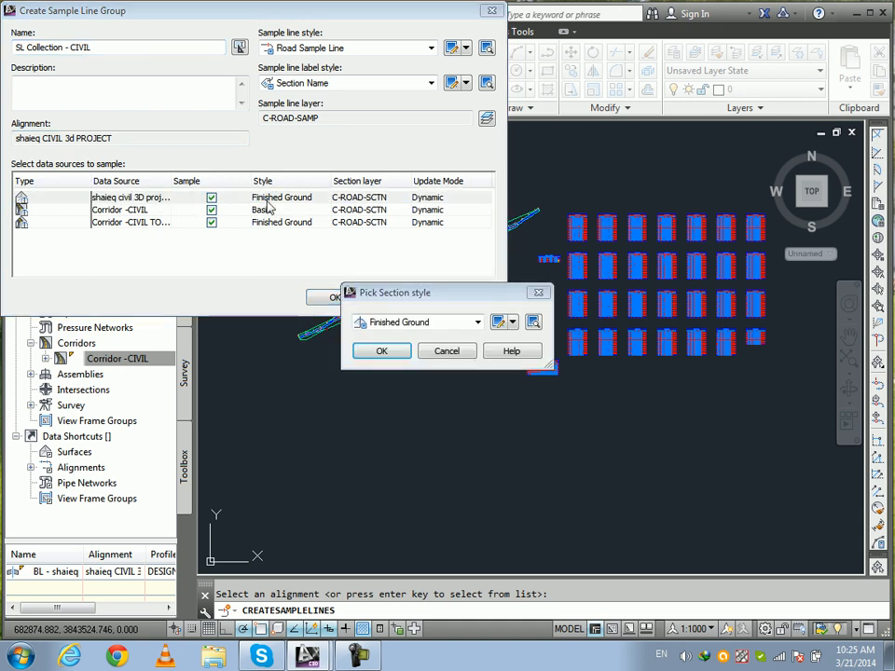
pyautogui.click(390, 322)
pyautogui.click(397, 338)
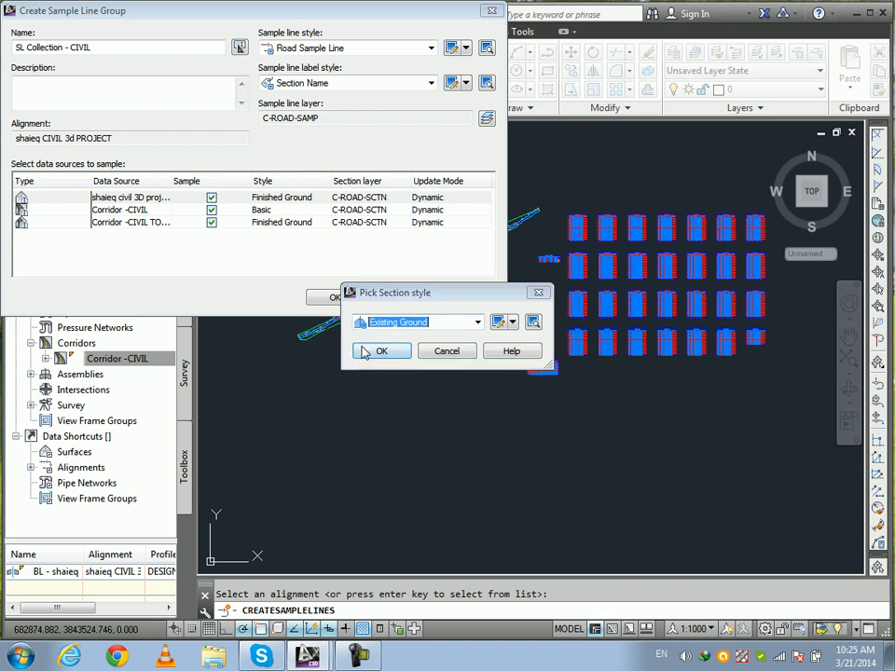
pyautogui.click(369, 350)
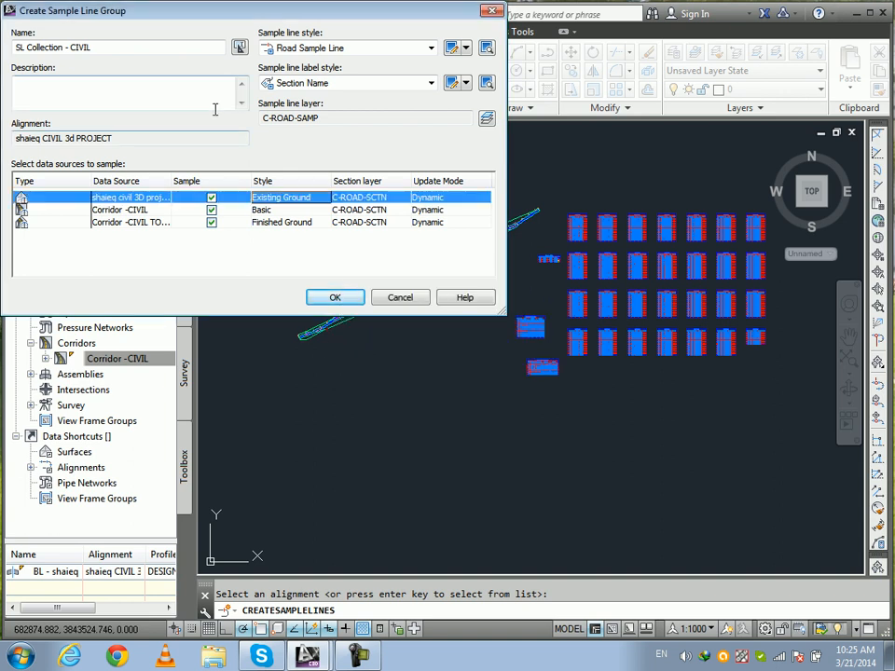
# Set the Corridor -CIVIL data source's style to All Codes and create the sample line group.
pyautogui.click(306, 213)
pyautogui.click(306, 212)
pyautogui.click(420, 322)
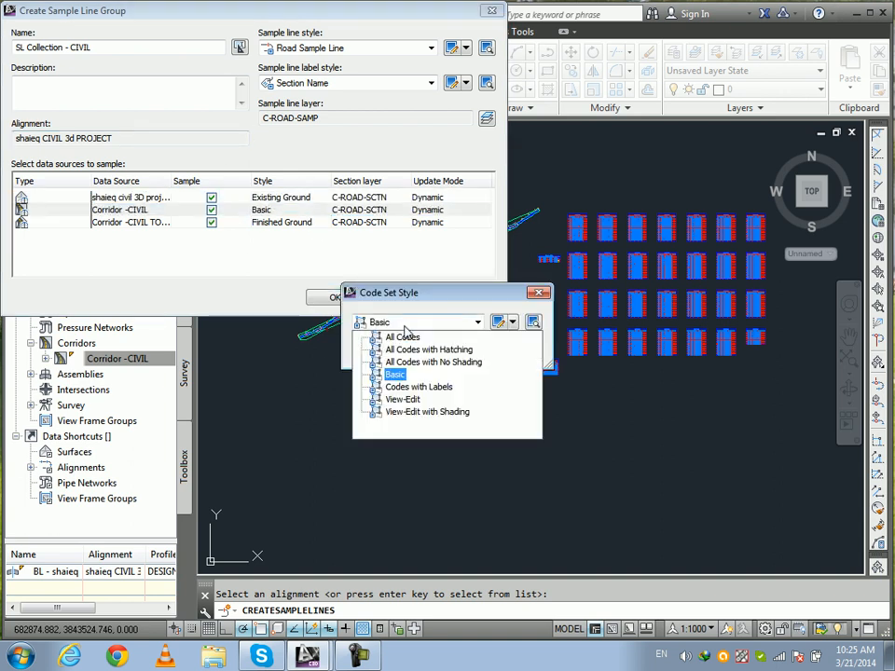
pyautogui.click(392, 336)
pyautogui.click(381, 351)
pyautogui.click(102, 223)
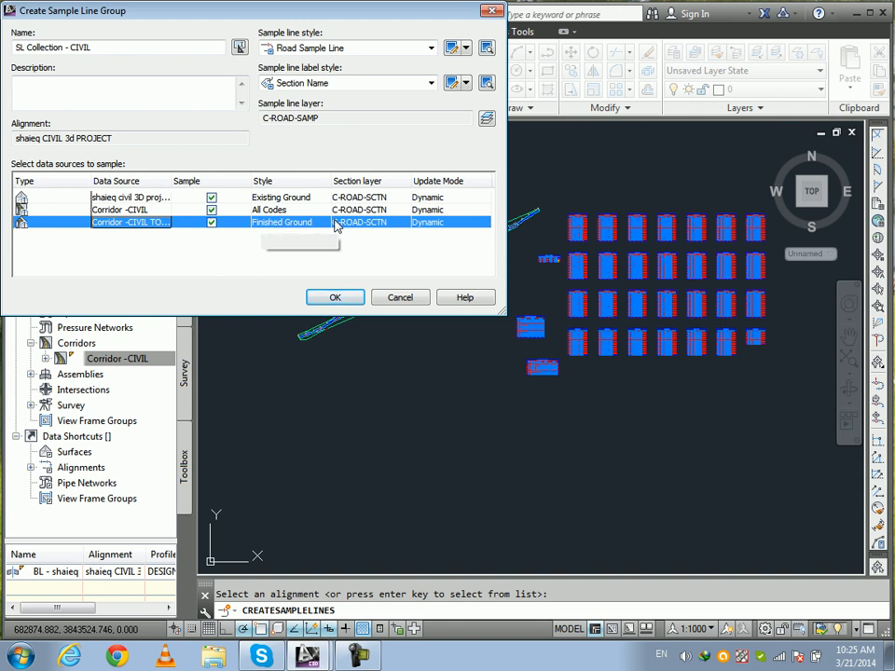
pyautogui.click(335, 297)
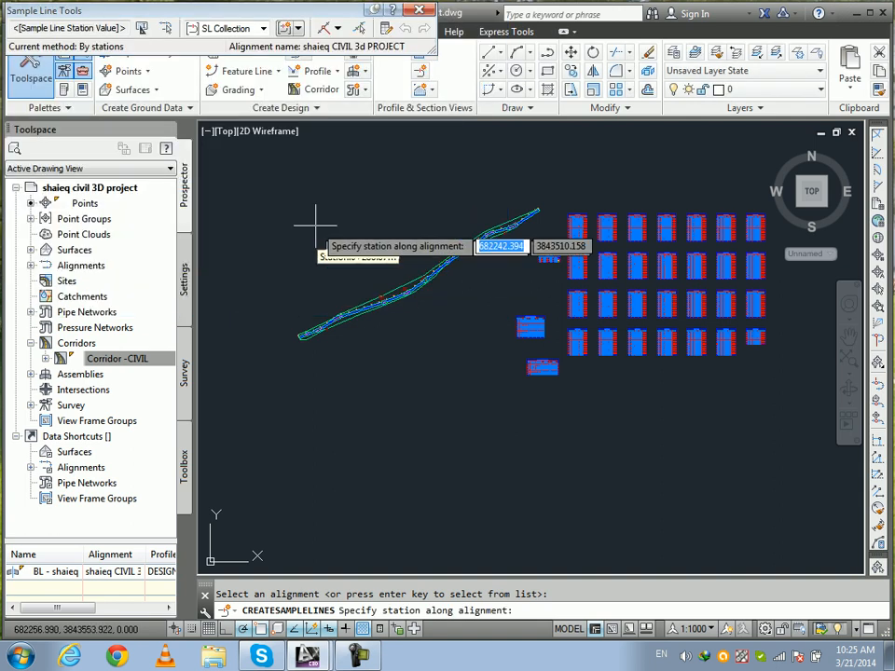
# Create sample lines by range of stations, with increments of 50 m along tangents and 10 m along curves and spirals.
pyautogui.click(336, 28)
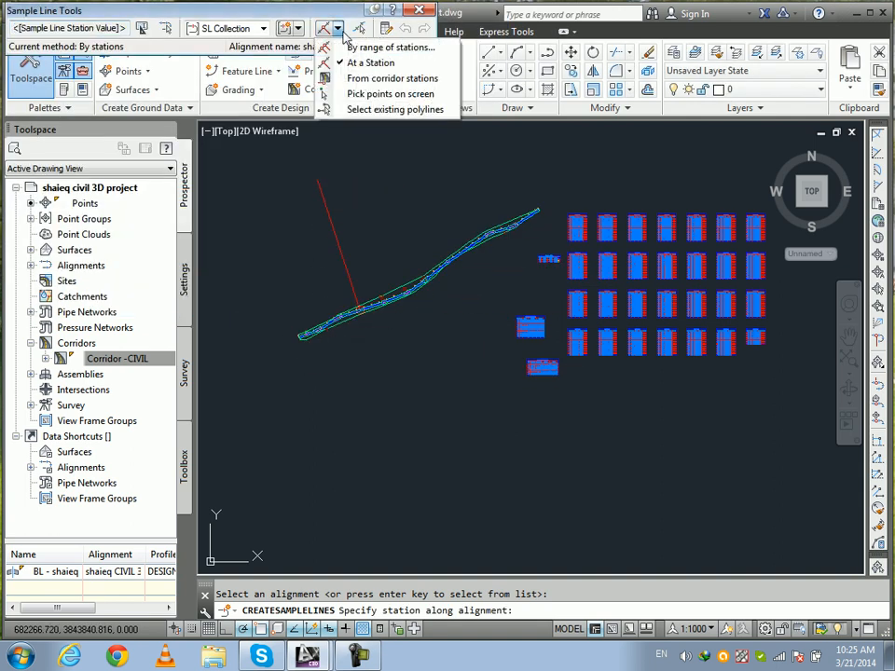
pyautogui.click(347, 44)
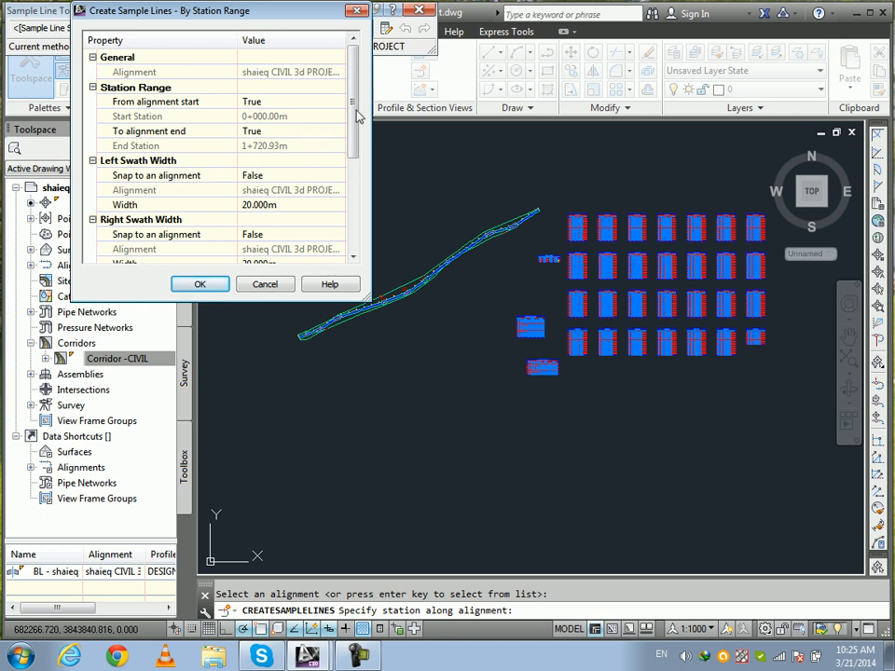
pyautogui.scroll(-1, 360, 126)
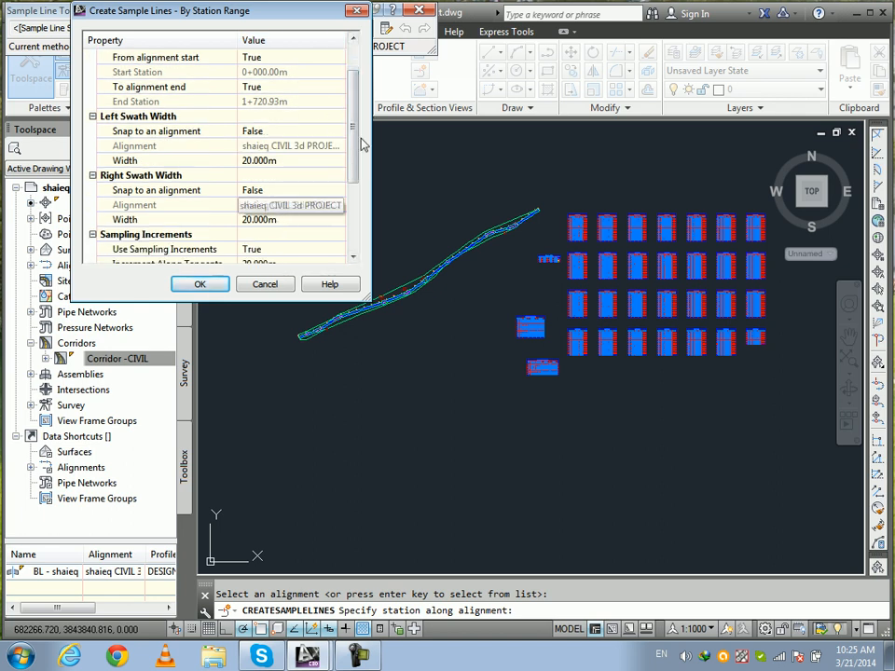
pyautogui.scroll(-3, 314, 172)
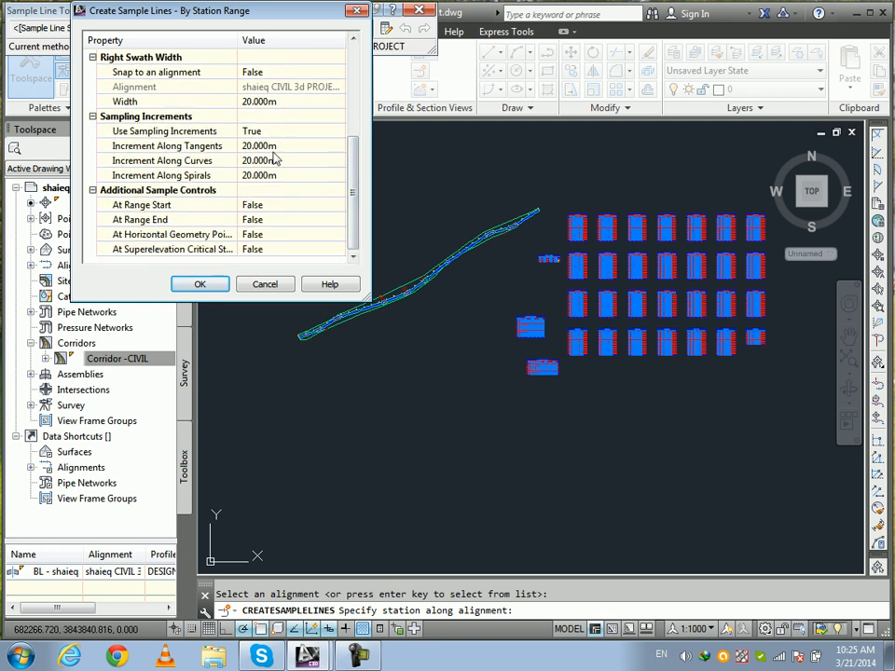
pyautogui.click(274, 146)
pyautogui.write('5')
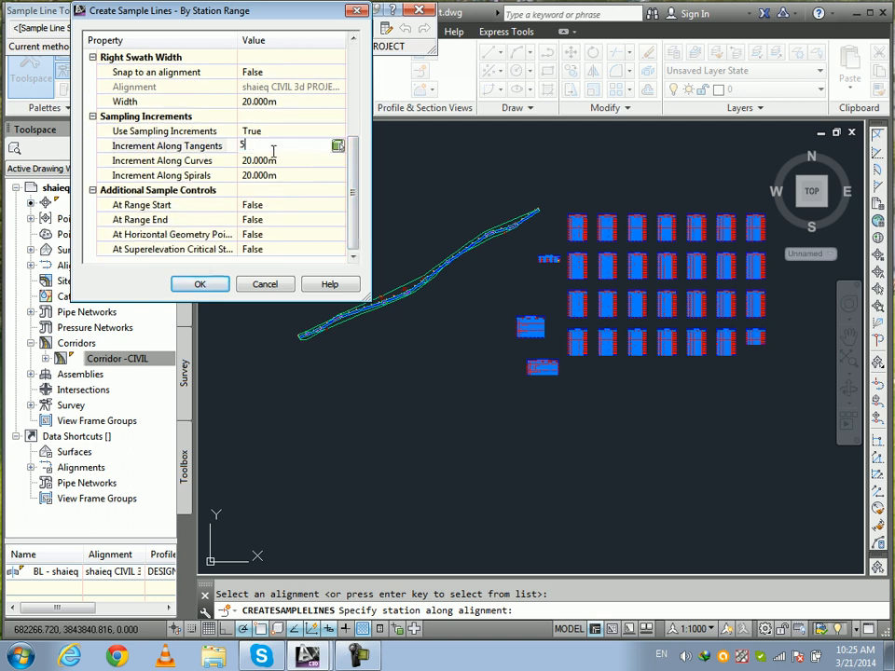
pyautogui.write('0')
pyautogui.click(282, 160)
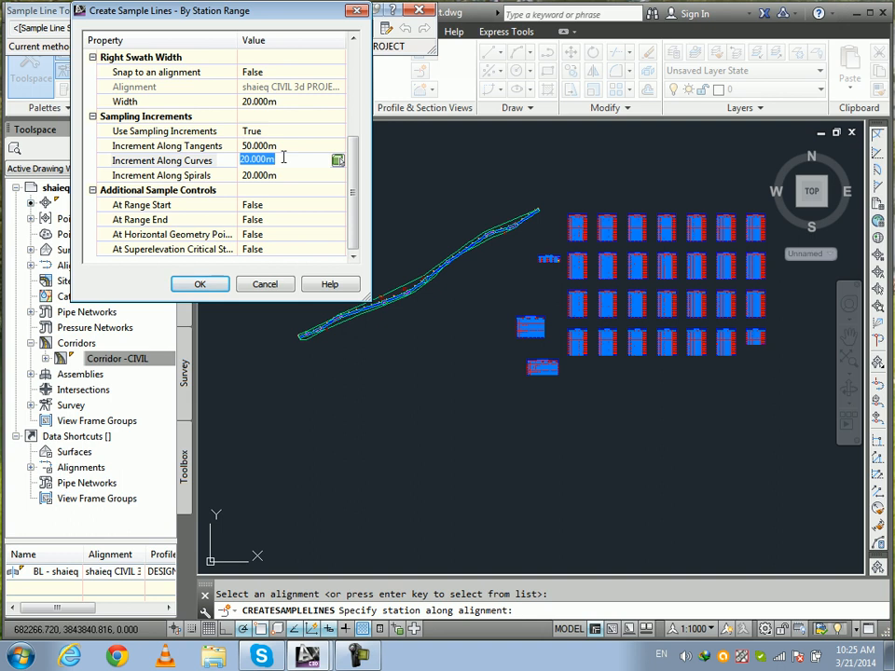
pyautogui.write('10')
pyautogui.click(274, 176)
pyautogui.write('1')
pyautogui.click(289, 202)
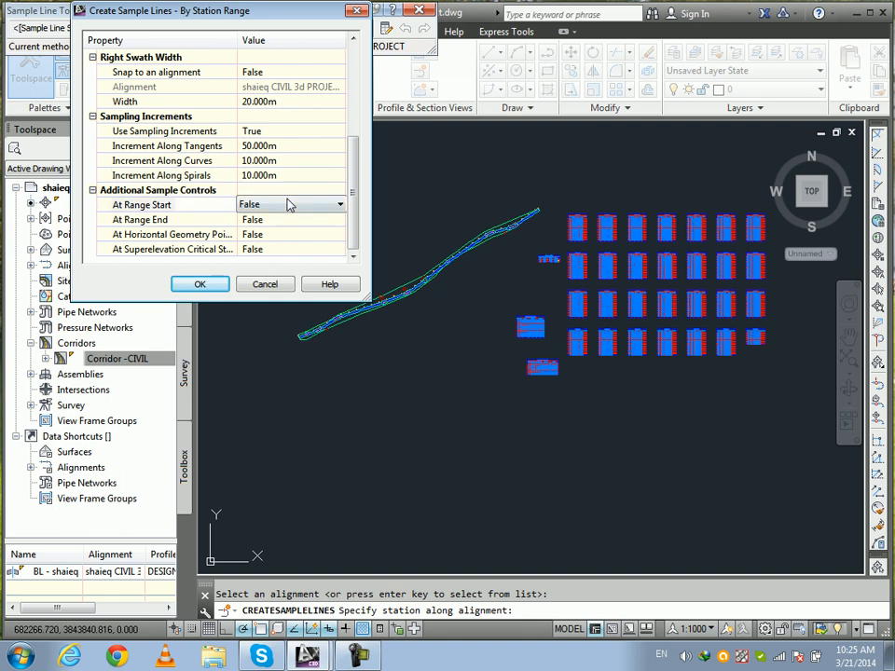
pyautogui.click(215, 146)
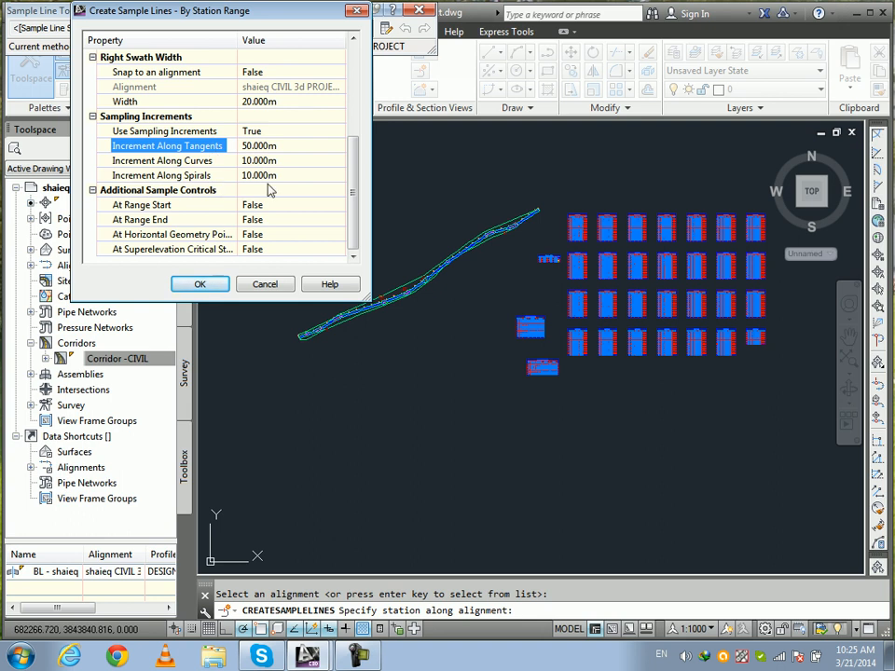
# Enable additional sampling at the range start and at the range end.
pyautogui.click(271, 205)
pyautogui.click(270, 206)
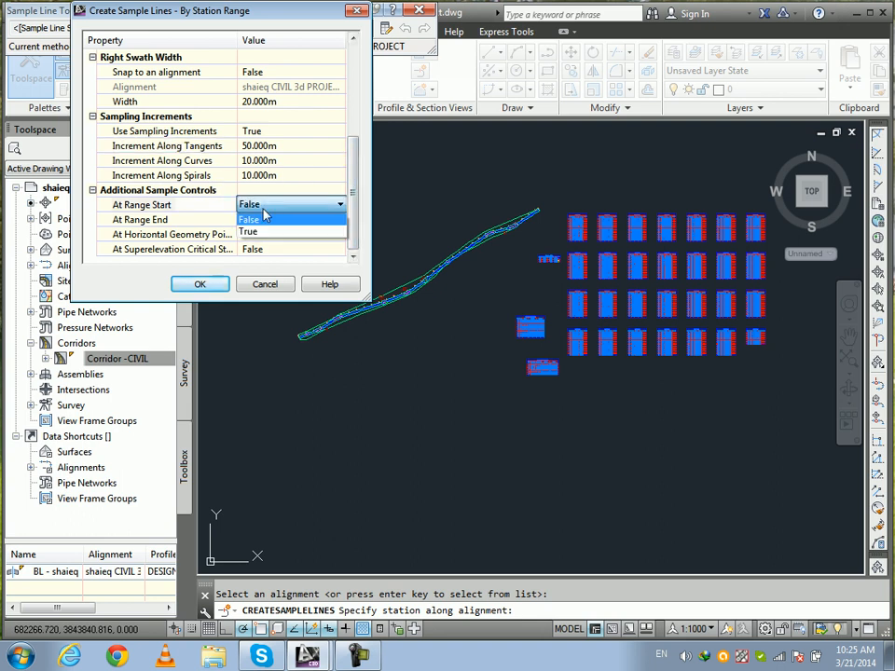
pyautogui.click(260, 232)
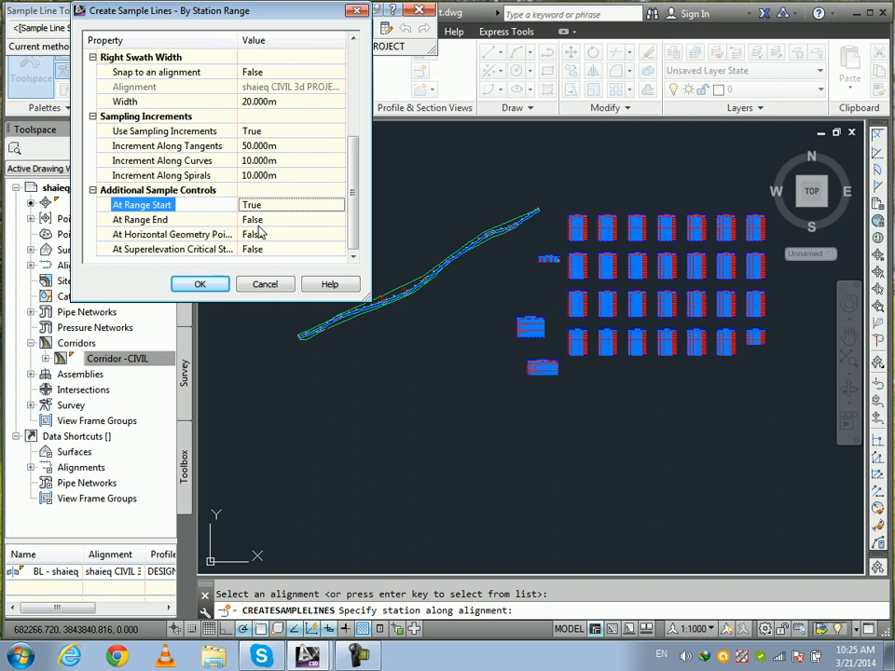
pyautogui.click(261, 220)
pyautogui.click(261, 220)
pyautogui.click(249, 248)
# Enable sampling at horizontal geometry points and superelevation critical stations, and generate the sample lines.
pyautogui.click(263, 234)
pyautogui.click(264, 234)
pyautogui.click(250, 255)
pyautogui.click(264, 249)
pyautogui.click(264, 248)
pyautogui.click(249, 270)
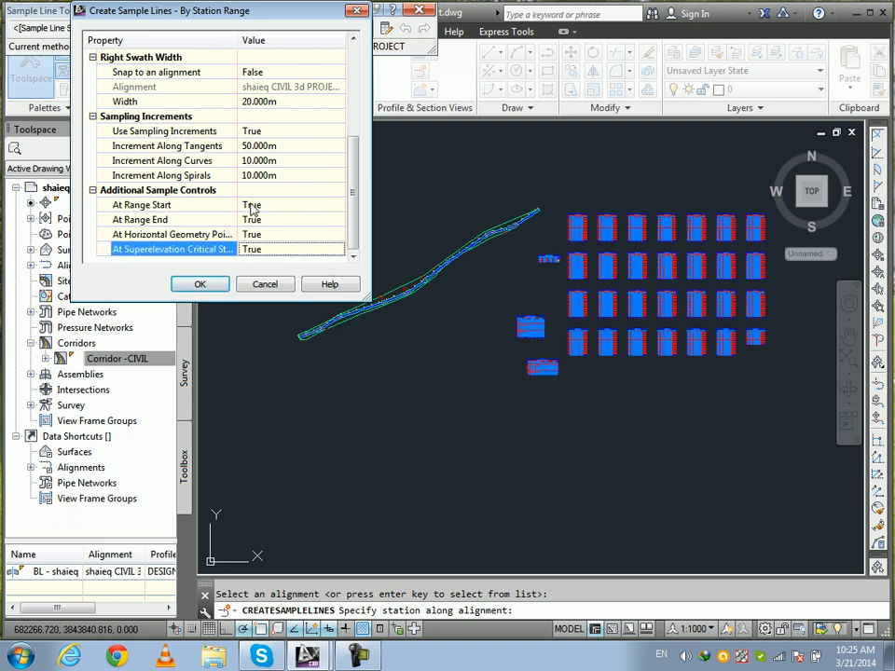
pyautogui.click(200, 284)
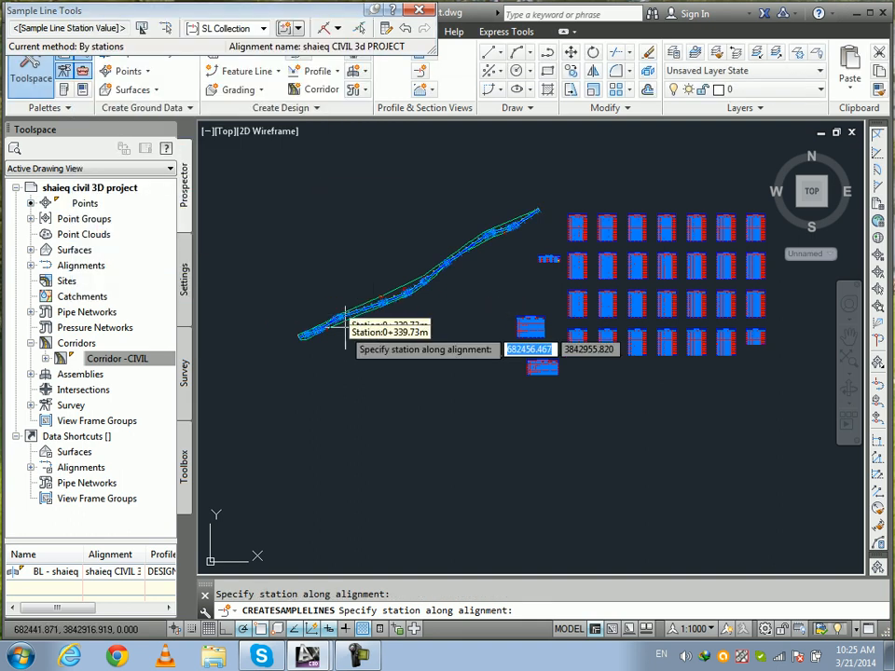
pyautogui.press('Return')
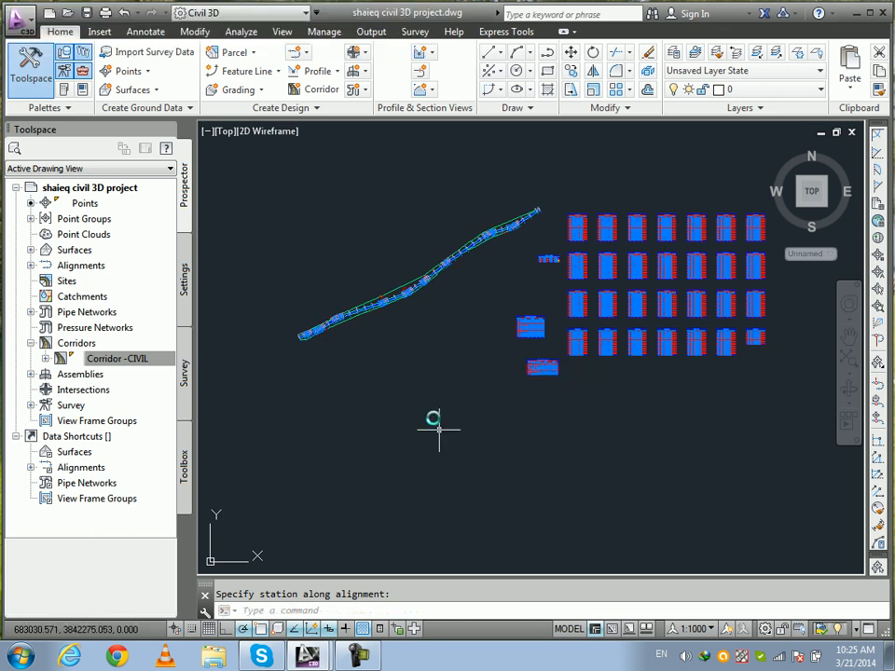
# Examine the new sample lines and their station labels along the whole corridor.
pyautogui.scroll(10, 314, 362)
pyautogui.moveTo(278, 163)
pyautogui.mouseDown(button='middle')
pyautogui.moveTo(425, 384)
pyautogui.moveTo(384, 397)
pyautogui.mouseUp(button='middle')
pyautogui.scroll(4, 398, 390)
pyautogui.scroll(-2, 414, 368)
pyautogui.moveTo(490, 350); pyautogui.dragTo(389, 410, button='middle')
pyautogui.moveTo(577, 310); pyautogui.dragTo(448, 410, button='middle')
pyautogui.moveTo(629, 311); pyautogui.dragTo(488, 404, button='middle')
pyautogui.moveTo(679, 326); pyautogui.dragTo(563, 386, button='middle')
pyautogui.moveTo(719, 319); pyautogui.dragTo(495, 390, button='middle')
pyautogui.moveTo(637, 342); pyautogui.dragTo(464, 401, button='middle')
pyautogui.scroll(-2, 465, 401)
pyautogui.moveTo(573, 368); pyautogui.dragTo(451, 403, button='middle')
pyautogui.scroll(4, 451, 401)
pyautogui.scroll(-2, 504, 390)
pyautogui.moveTo(611, 360); pyautogui.dragTo(380, 428, button='middle')
pyautogui.moveTo(431, 407)
pyautogui.mouseDown(button='middle')
pyautogui.moveTo(352, 459)
pyautogui.moveTo(284, 480)
pyautogui.mouseUp(button='middle')
pyautogui.moveTo(403, 441); pyautogui.dragTo(324, 480, button='middle')
pyautogui.moveTo(465, 416)
pyautogui.mouseDown(button='middle')
pyautogui.moveTo(380, 461)
pyautogui.moveTo(348, 520)
pyautogui.mouseUp(button='middle')
pyautogui.moveTo(543, 370)
pyautogui.mouseDown(button='middle')
pyautogui.moveTo(390, 482)
pyautogui.moveTo(493, 402)
pyautogui.moveTo(318, 500)
pyautogui.mouseUp(button='middle')
pyautogui.scroll(-3, 419, 380)
pyautogui.scroll(6, 523, 365)
pyautogui.scroll(-5, 355, 380)
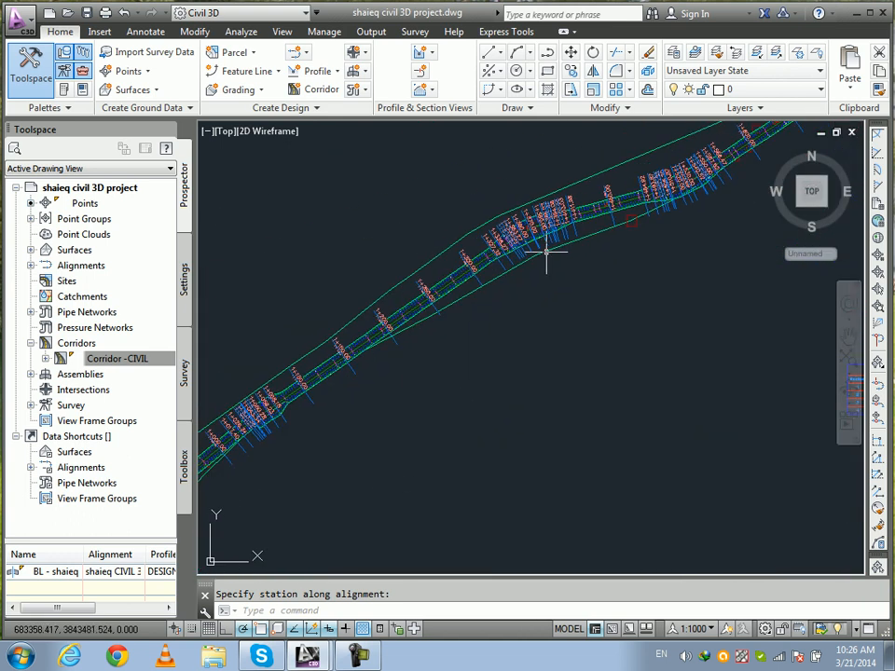
pyautogui.scroll(2, 507, 256)
pyautogui.moveTo(415, 310)
pyautogui.mouseDown(button='middle')
pyautogui.moveTo(564, 208)
pyautogui.moveTo(487, 293)
pyautogui.mouseUp(button='middle')
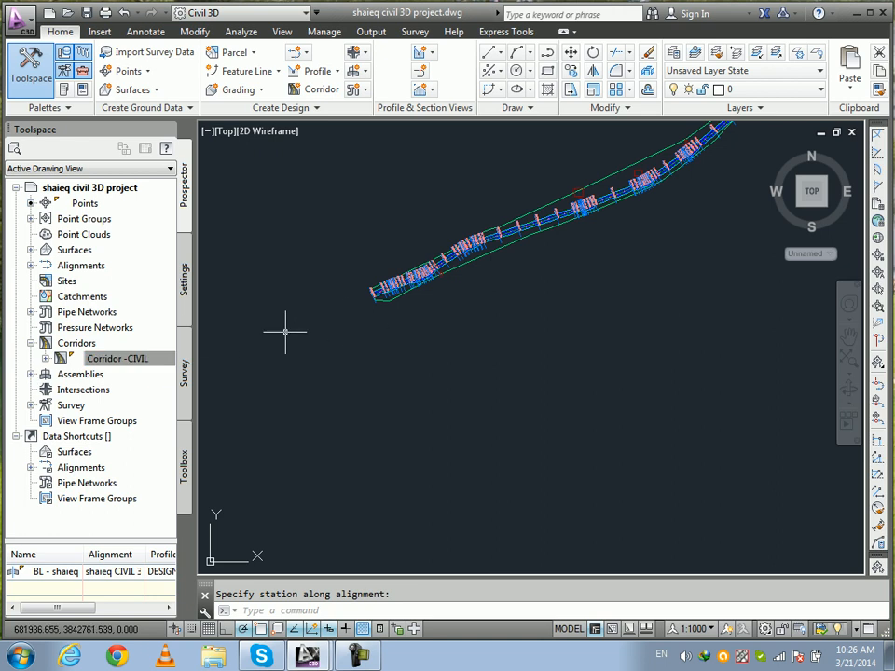
pyautogui.moveTo(346, 322); pyautogui.dragTo(357, 314, button='middle')
# Set the text height of the Number 1 component in the Section Marks #-# sample line label style to 1 mm.
pyautogui.click(184, 273)
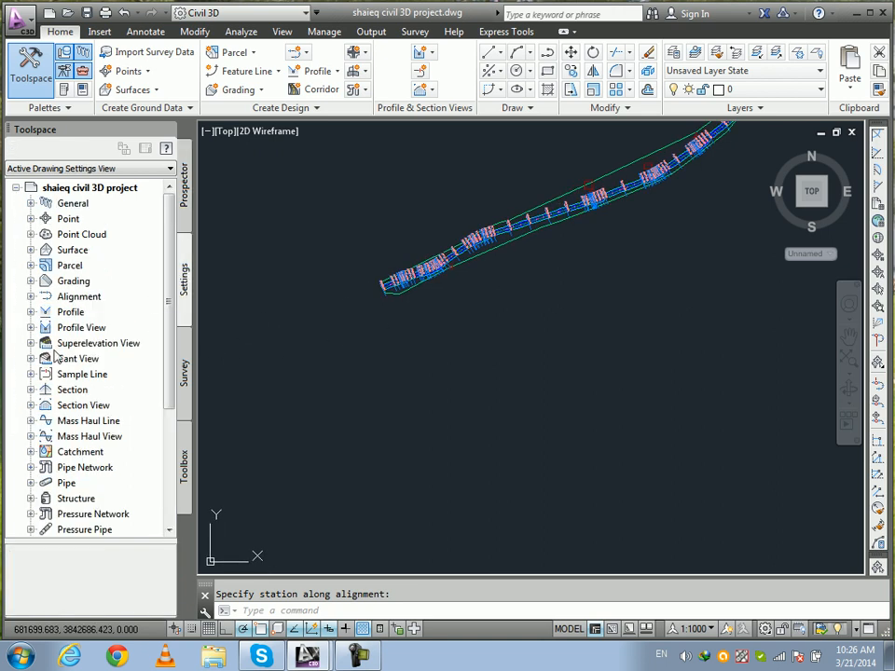
pyautogui.click(31, 374)
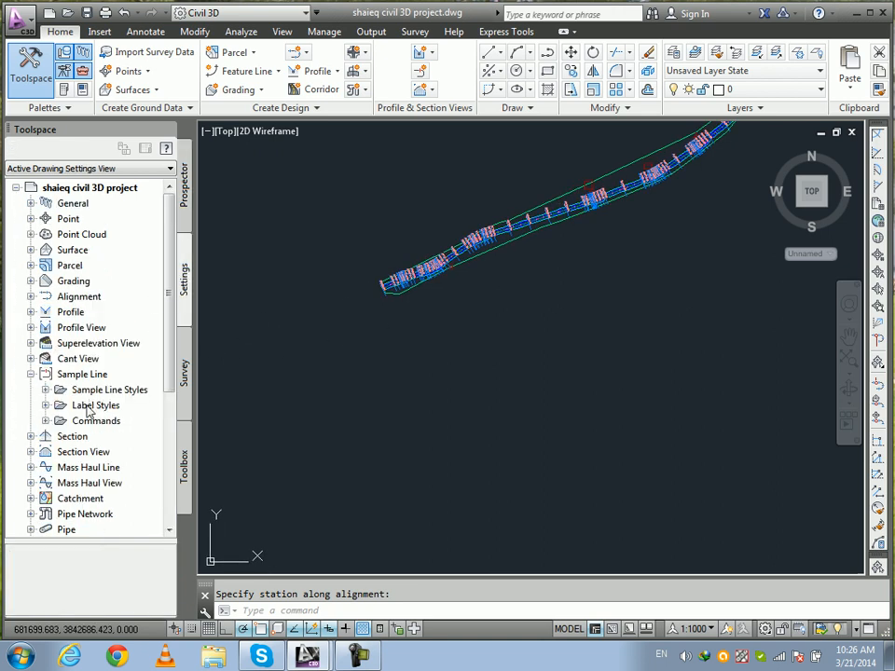
pyautogui.click(46, 406)
pyautogui.click(103, 421)
pyautogui.rightClick(124, 421)
pyautogui.click(140, 430)
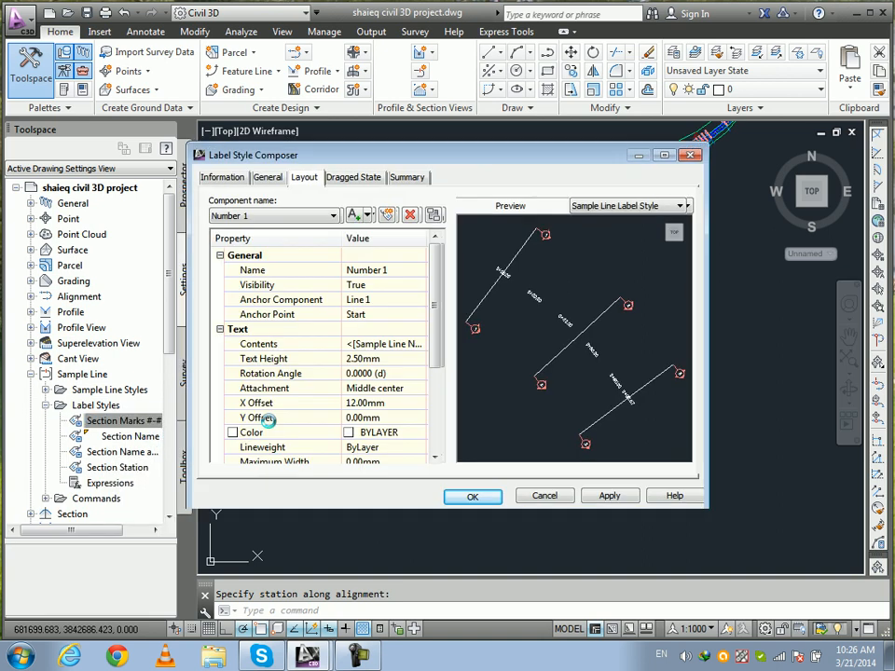
pyautogui.click(364, 358)
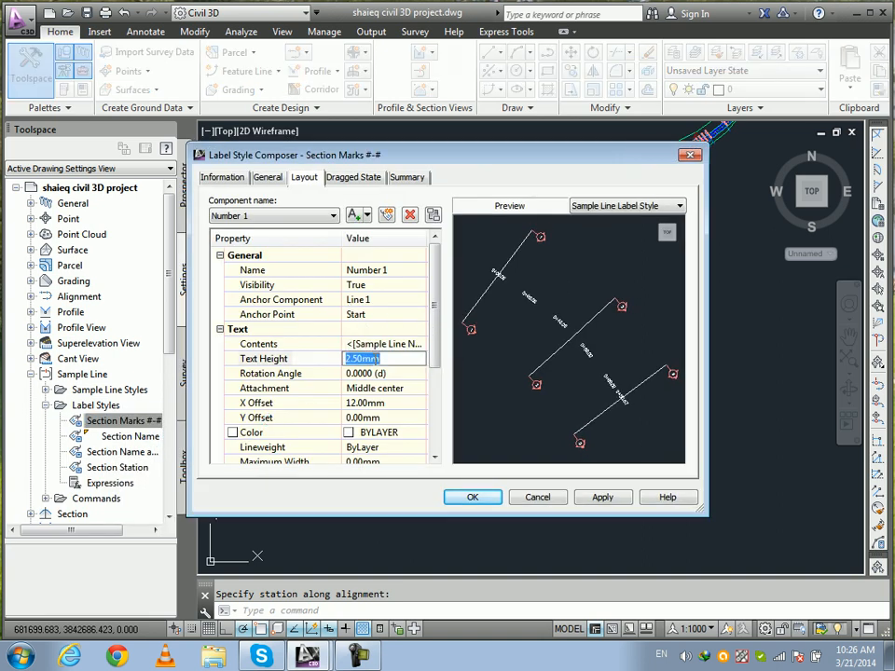
pyautogui.write('1')
pyautogui.press('Return')
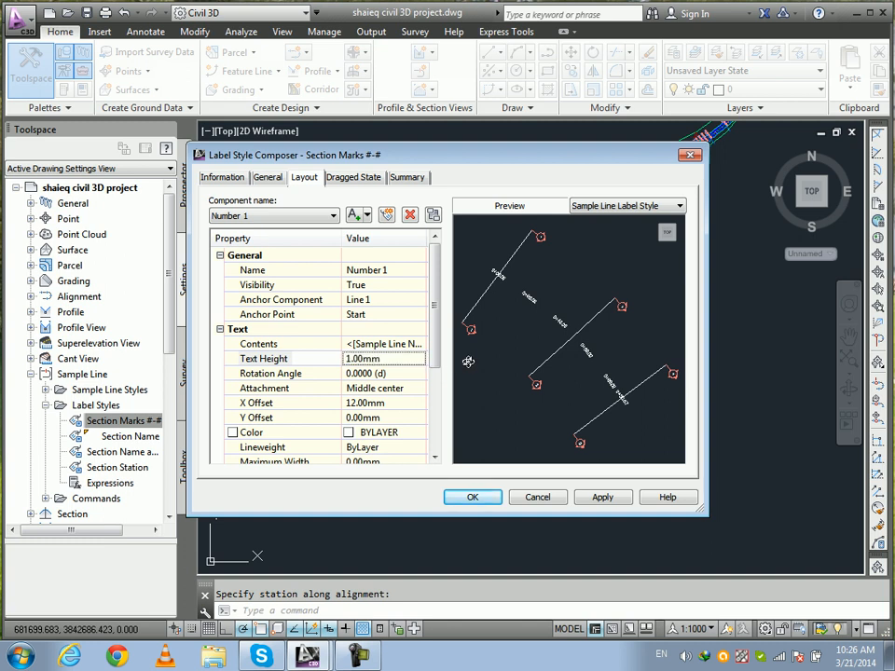
pyautogui.click(465, 375)
pyautogui.click(604, 497)
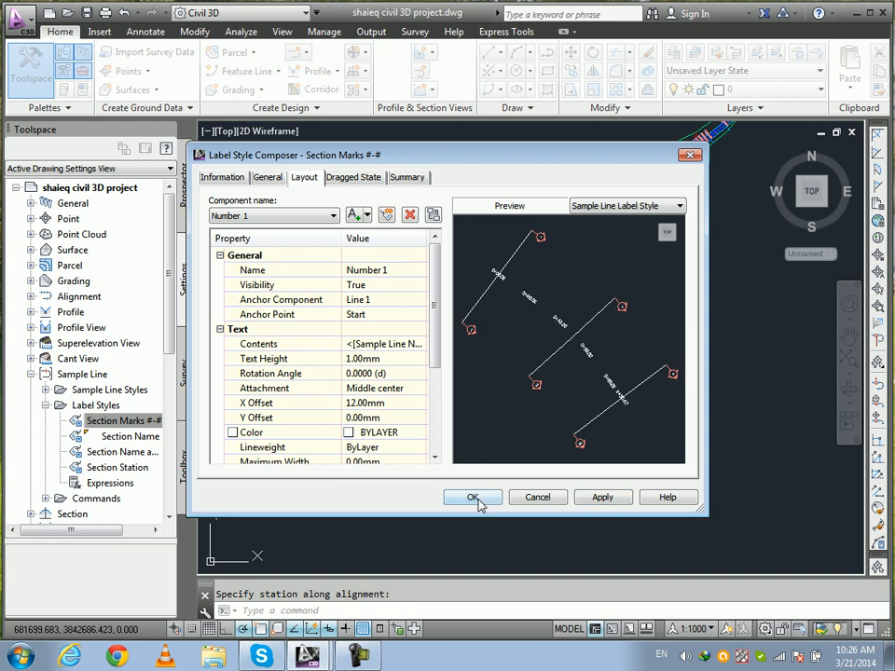
pyautogui.click(473, 498)
# Set the Sample Name text height in the Section Name sample line label style to 1 mm.
pyautogui.rightClick(129, 438)
pyautogui.click(145, 450)
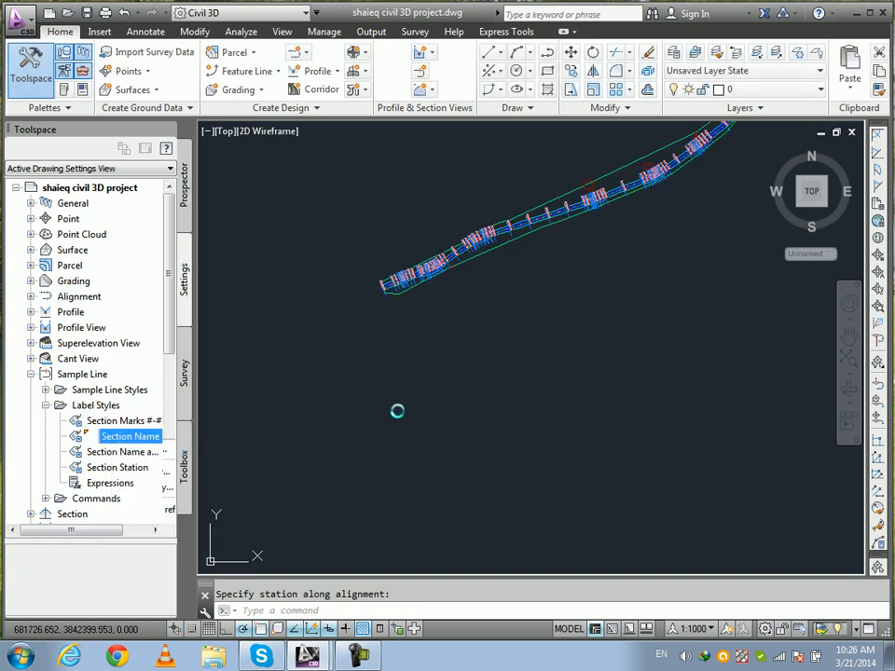
pyautogui.click(386, 360)
pyautogui.write('1')
pyautogui.click(533, 357)
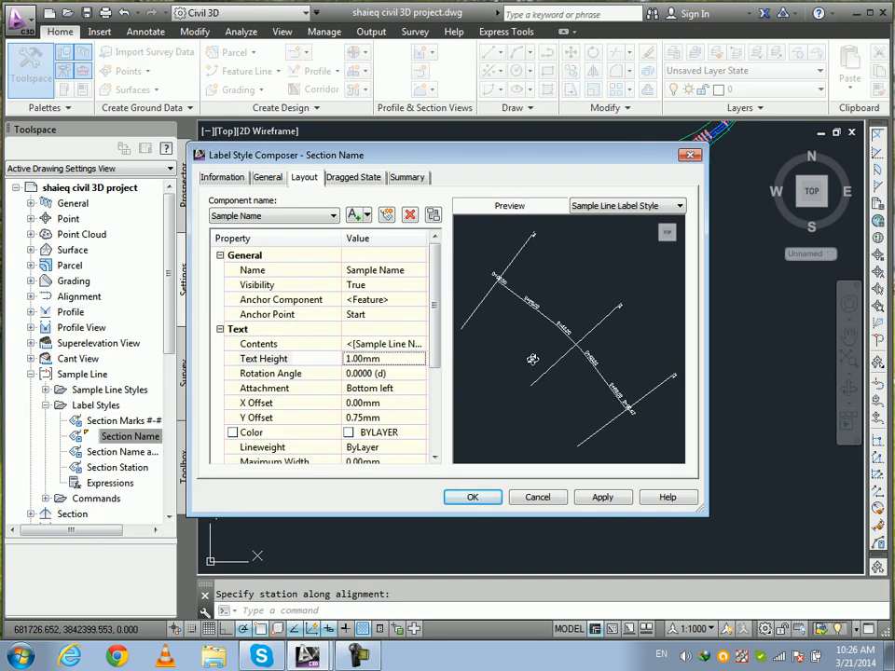
pyautogui.click(484, 497)
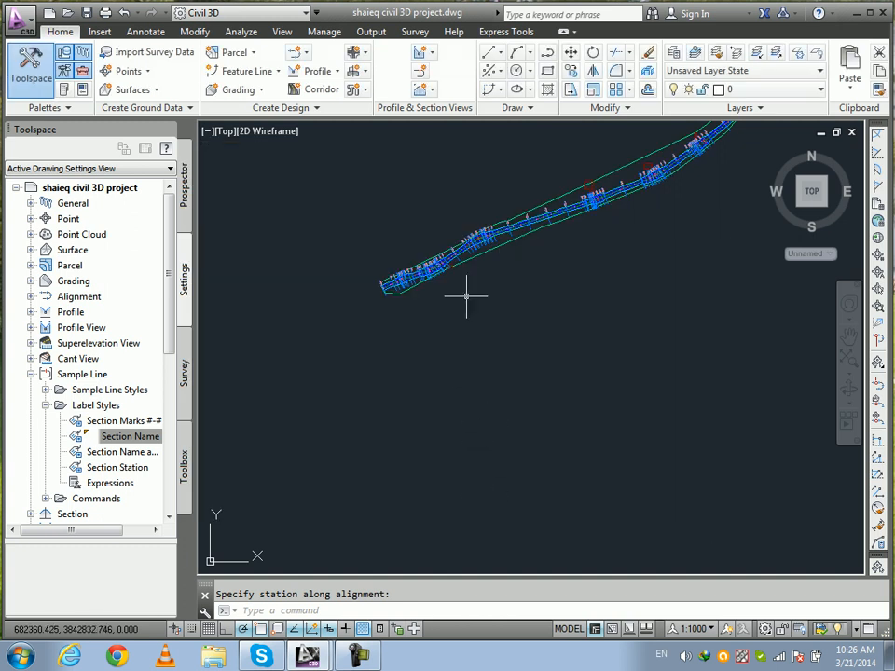
# Examine the resized sample line labels around station 0+200 and back to the corridor's start.
pyautogui.scroll(3, 474, 439)
pyautogui.scroll(2, 456, 236)
pyautogui.scroll(2, 472, 366)
pyautogui.scroll(2, 372, 335)
pyautogui.scroll(2, 386, 337)
pyautogui.scroll(-4, 410, 343)
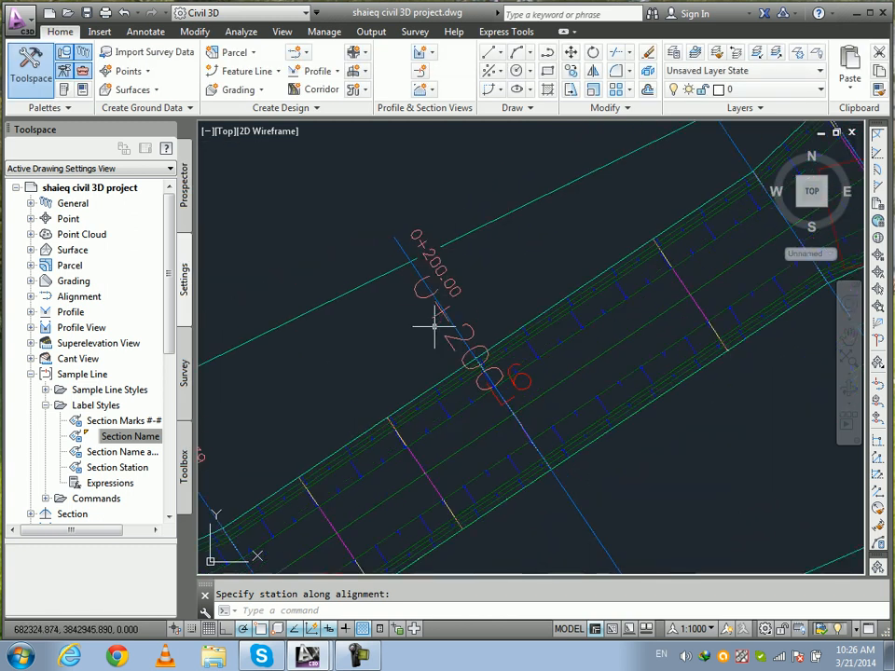
pyautogui.scroll(2, 498, 301)
pyautogui.scroll(2, 330, 386)
pyautogui.scroll(1, 404, 380)
pyautogui.scroll(-5, 456, 355)
pyautogui.moveTo(444, 360); pyautogui.dragTo(694, 297, button='middle')
pyautogui.scroll(-2, 475, 373)
pyautogui.moveTo(447, 410); pyautogui.dragTo(713, 325, button='middle')
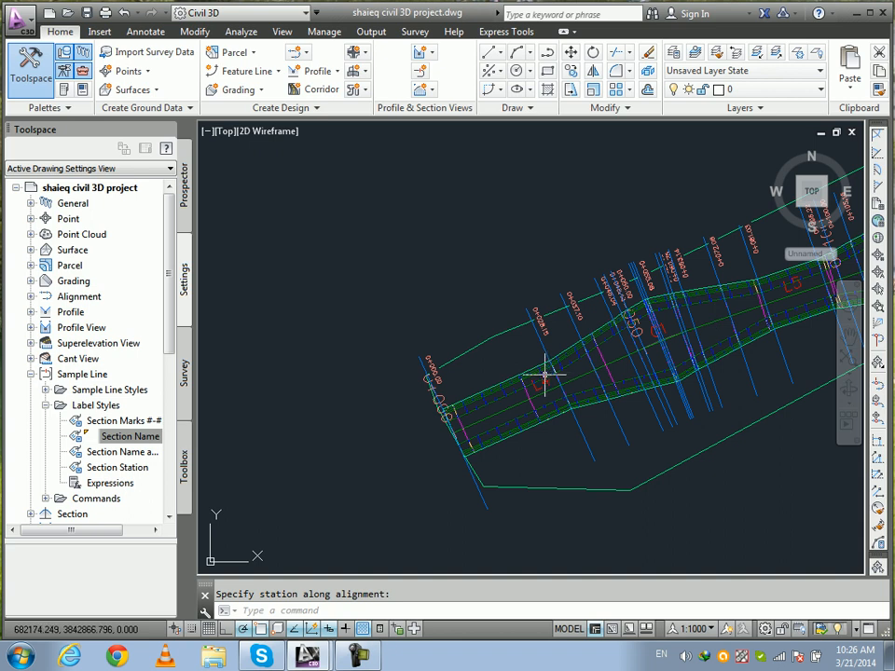
# Set the Sample Name text height in the Section Name and Marks label style to 1 mm.
pyautogui.rightClick(132, 452)
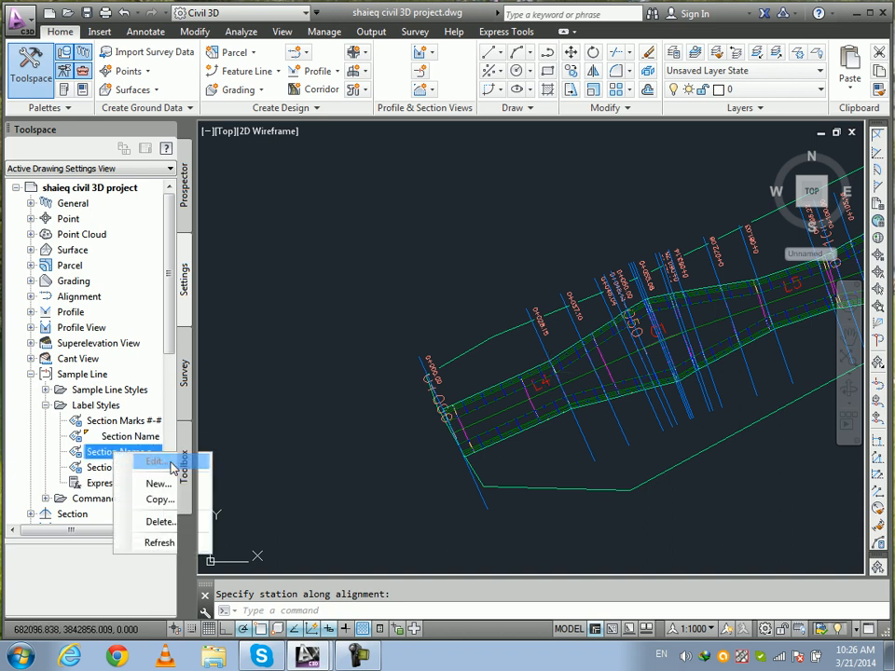
pyautogui.click(168, 459)
pyautogui.click(373, 359)
pyautogui.write('1')
pyautogui.press('Return')
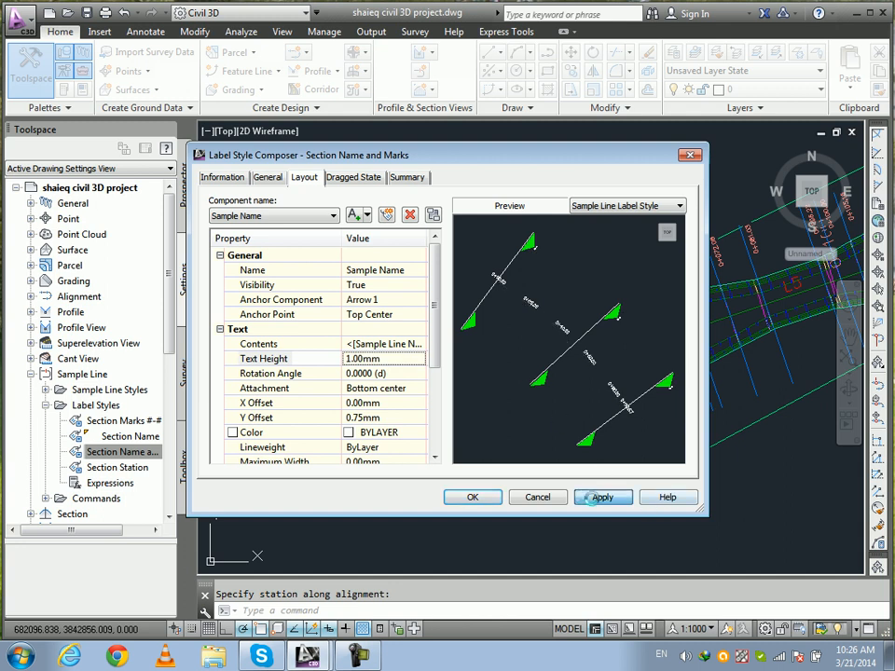
pyautogui.click(473, 497)
pyautogui.moveTo(442, 425); pyautogui.dragTo(490, 377, button='middle')
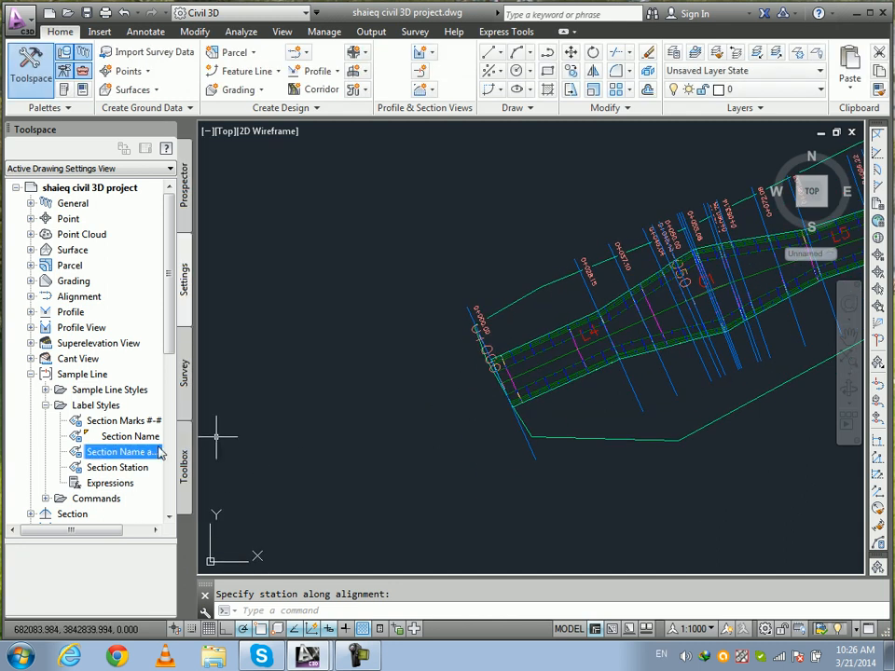
# Set the Sample Station text height in the Section Station label style to 1 mm.
pyautogui.rightClick(128, 471)
pyautogui.click(159, 480)
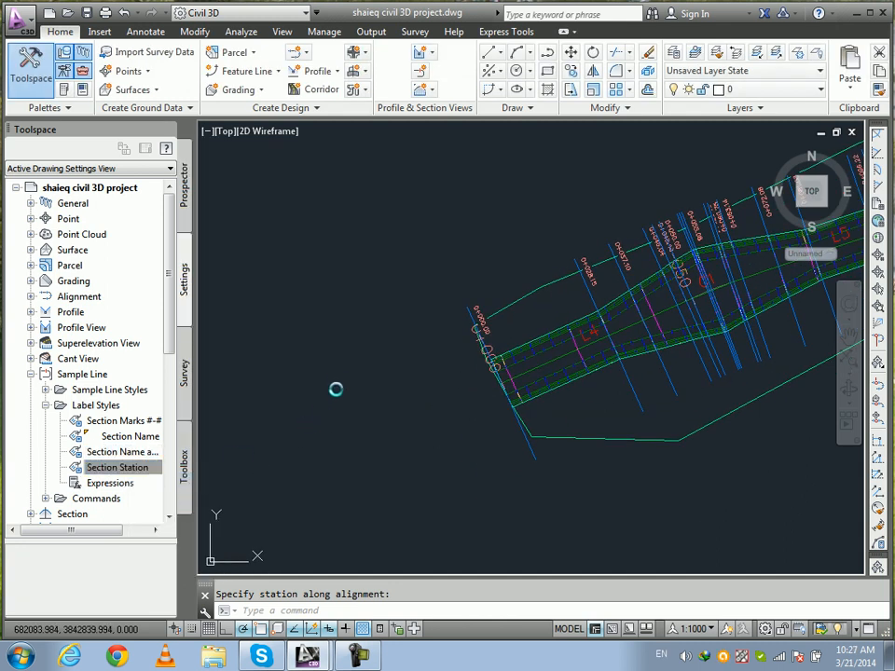
pyautogui.click(383, 361)
pyautogui.write('1')
pyautogui.press('Return')
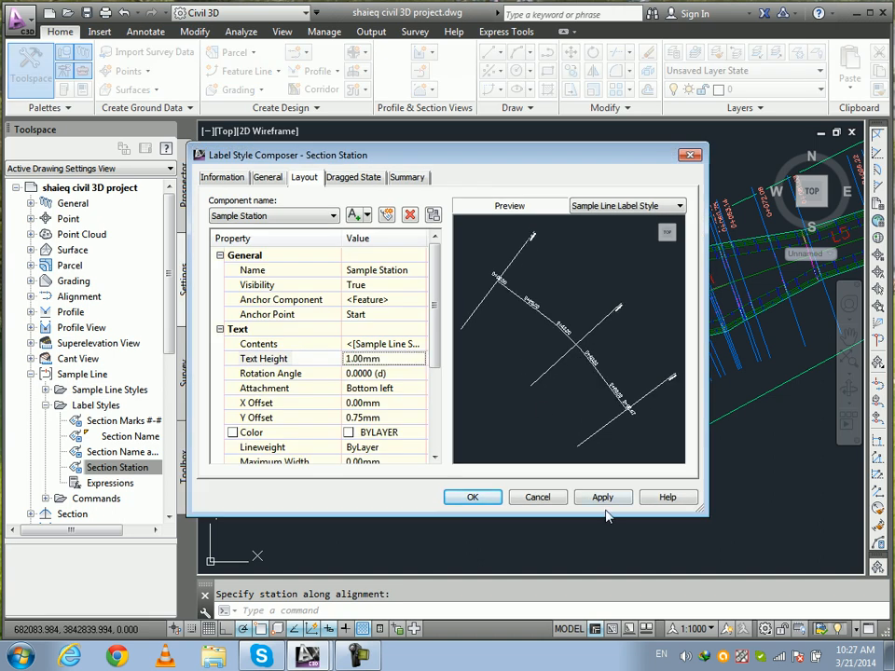
pyautogui.click(469, 498)
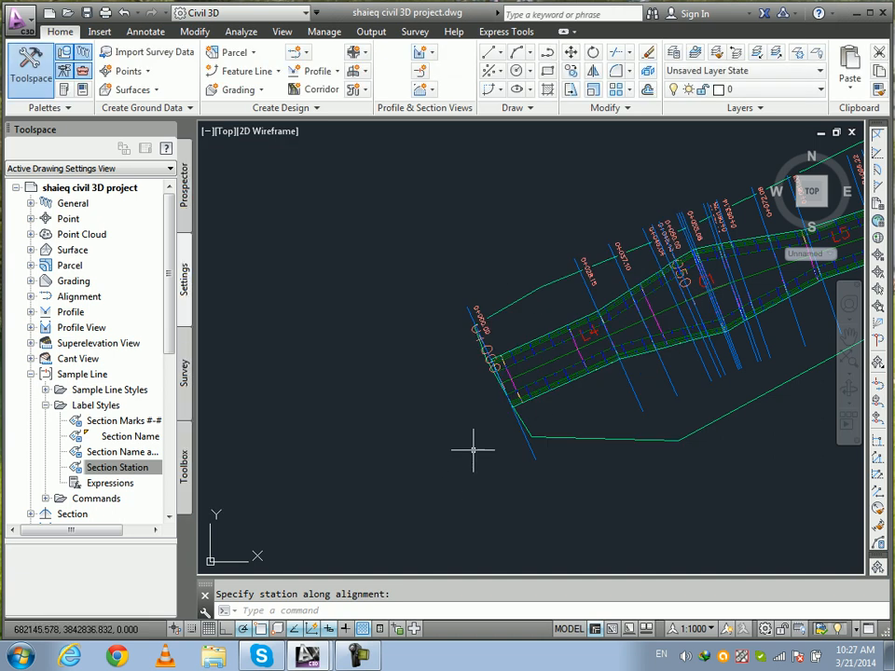
# Examine the station labels along the whole corridor, then the existing section views and free space beside it.
pyautogui.scroll(-2, 372, 400)
pyautogui.moveTo(409, 400); pyautogui.dragTo(350, 403, button='middle')
pyautogui.moveTo(771, 290); pyautogui.dragTo(451, 400, button='middle')
pyautogui.moveTo(811, 264); pyautogui.dragTo(577, 362, button='middle')
pyautogui.moveTo(839, 273); pyautogui.dragTo(379, 424, button='middle')
pyautogui.press('Escape')
pyautogui.scroll(-5, 501, 355)
pyautogui.moveTo(519, 349); pyautogui.dragTo(360, 392, button='middle')
pyautogui.moveTo(576, 354)
pyautogui.mouseDown(button='middle')
pyautogui.moveTo(447, 374)
pyautogui.moveTo(472, 347)
pyautogui.moveTo(474, 293)
pyautogui.mouseUp(button='middle')
pyautogui.scroll(-2, 466, 400)
pyautogui.scroll(-2, 418, 362)
pyautogui.moveTo(355, 369); pyautogui.dragTo(304, 302, button='middle')
pyautogui.moveTo(523, 337); pyautogui.dragTo(450, 377, button='middle')
pyautogui.moveTo(410, 209); pyautogui.dragTo(346, 219, button='middle')
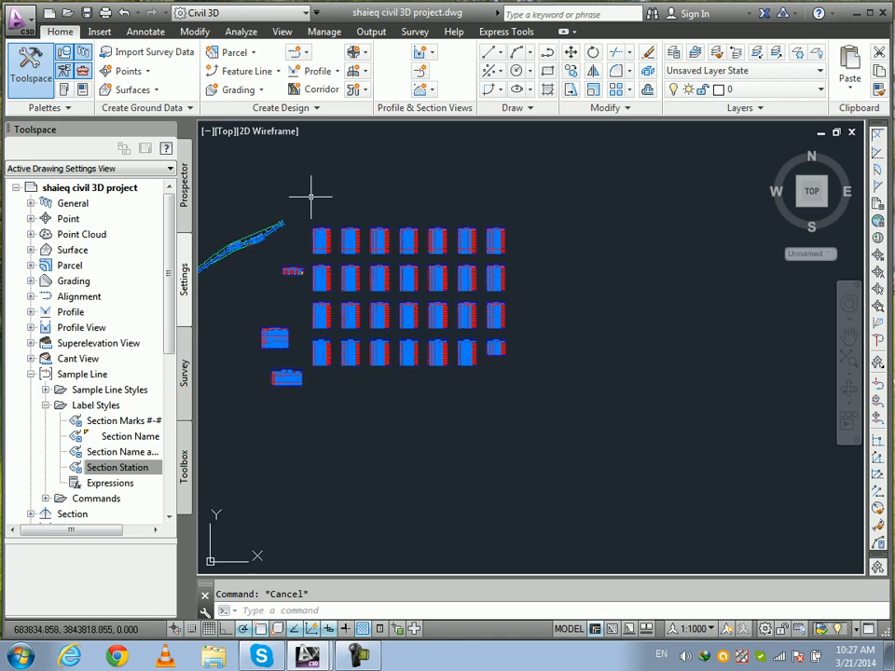
# Start creating a single section view for sample line 0+054.10 in the SL Collection - CIVIL group.
pyautogui.click(433, 93)
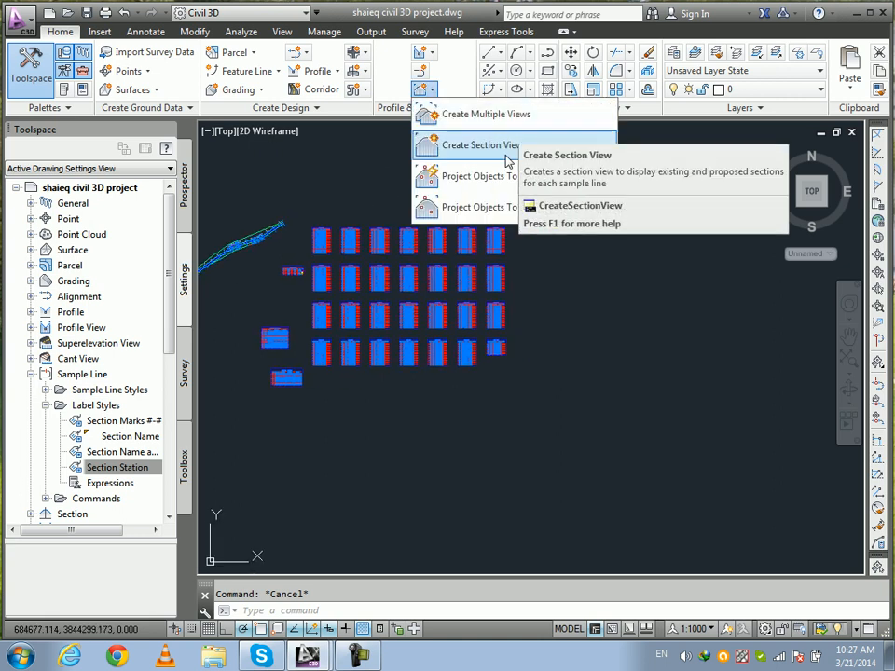
pyautogui.click(462, 156)
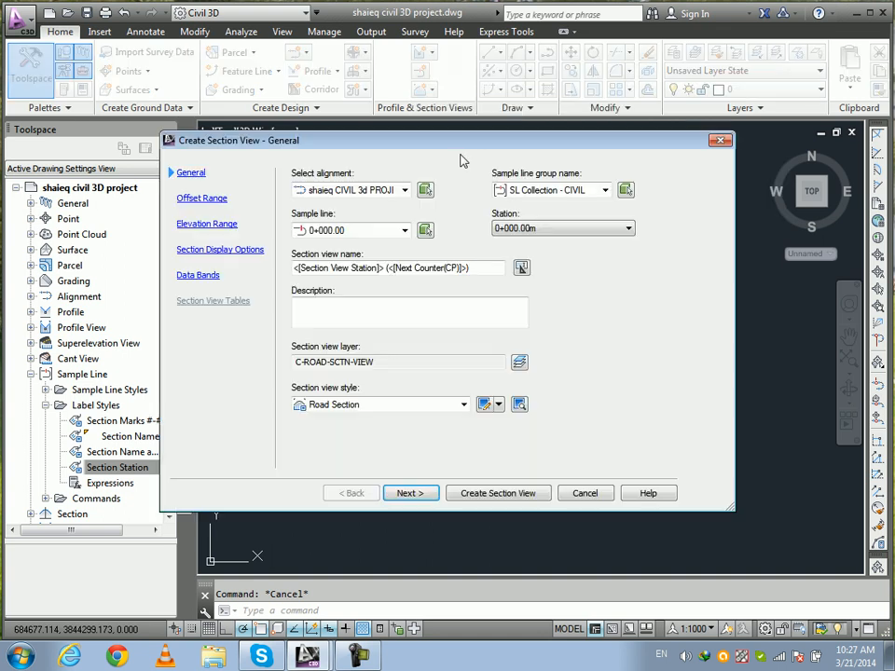
pyautogui.click(373, 230)
pyautogui.click(324, 308)
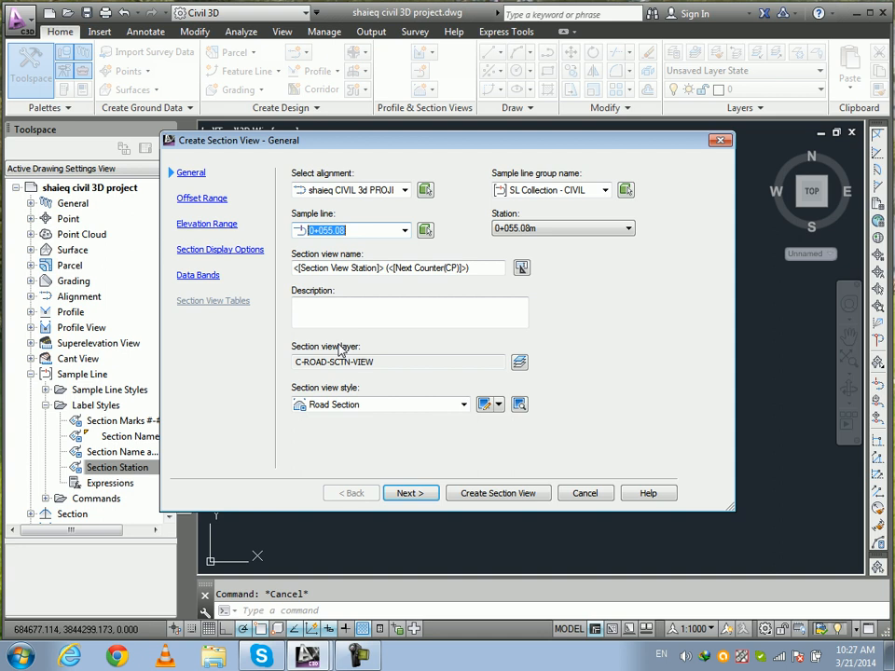
pyautogui.click(355, 232)
pyautogui.click(343, 382)
pyautogui.click(359, 230)
pyautogui.click(313, 320)
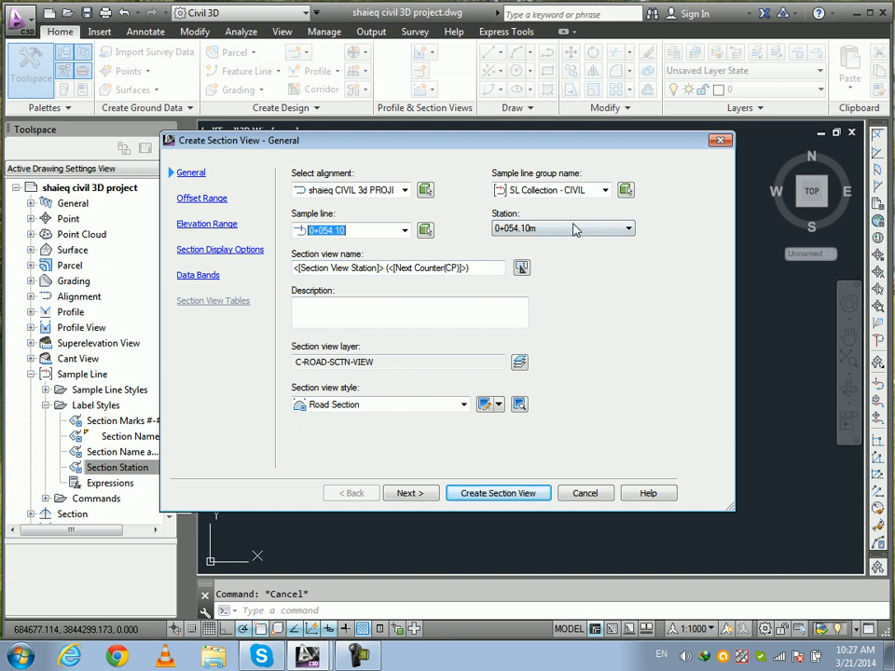
pyautogui.click(559, 190)
pyautogui.click(547, 204)
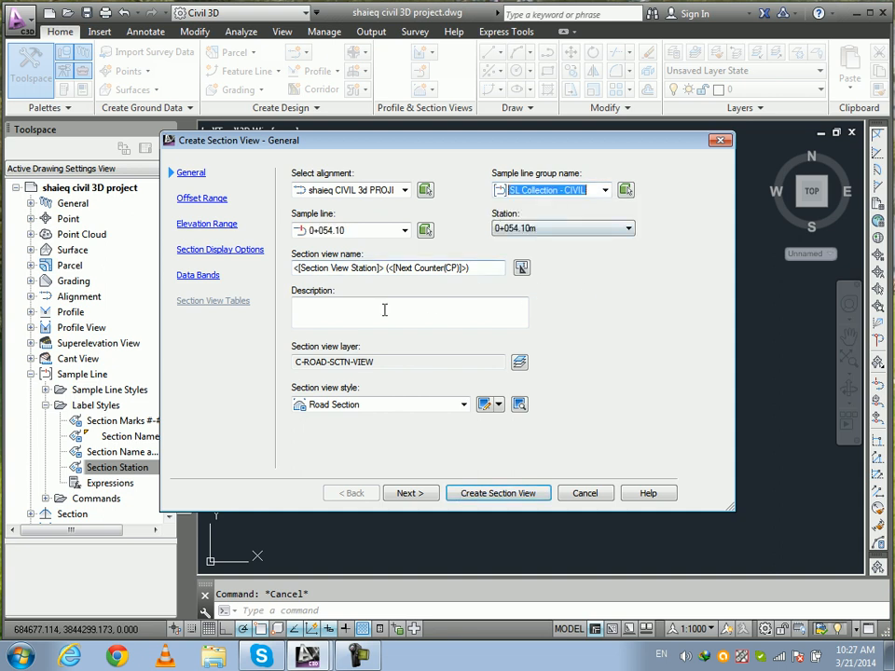
# Review the section view's offset and elevation ranges, leaving both set to Automatic.
pyautogui.click(211, 200)
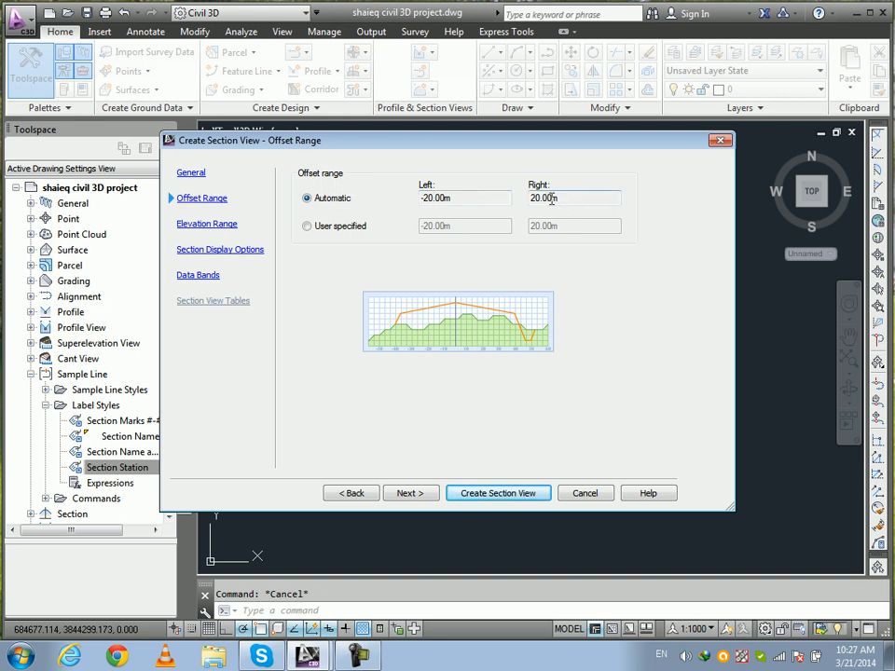
pyautogui.click(353, 228)
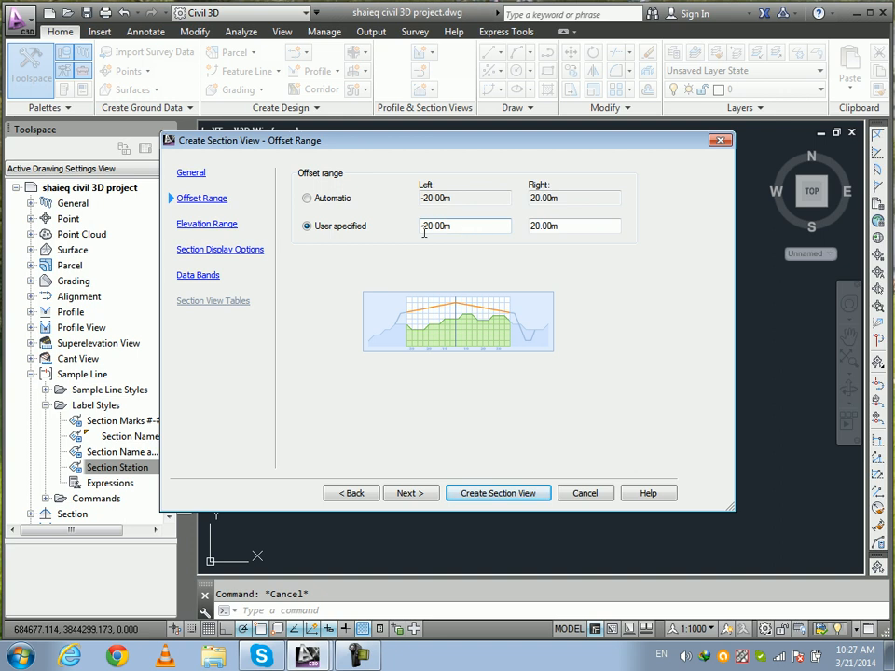
pyautogui.click(343, 201)
pyautogui.click(246, 230)
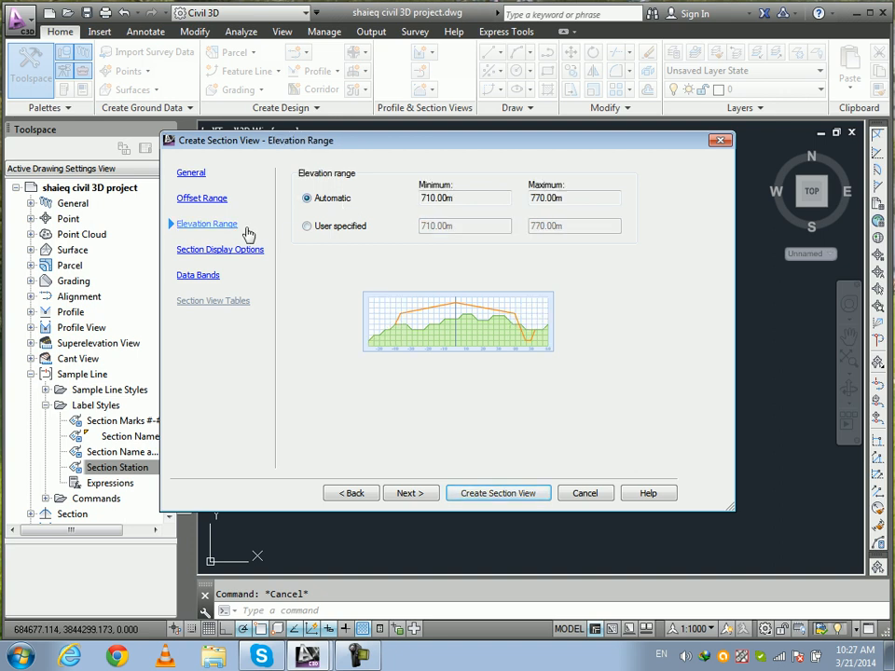
pyautogui.click(210, 199)
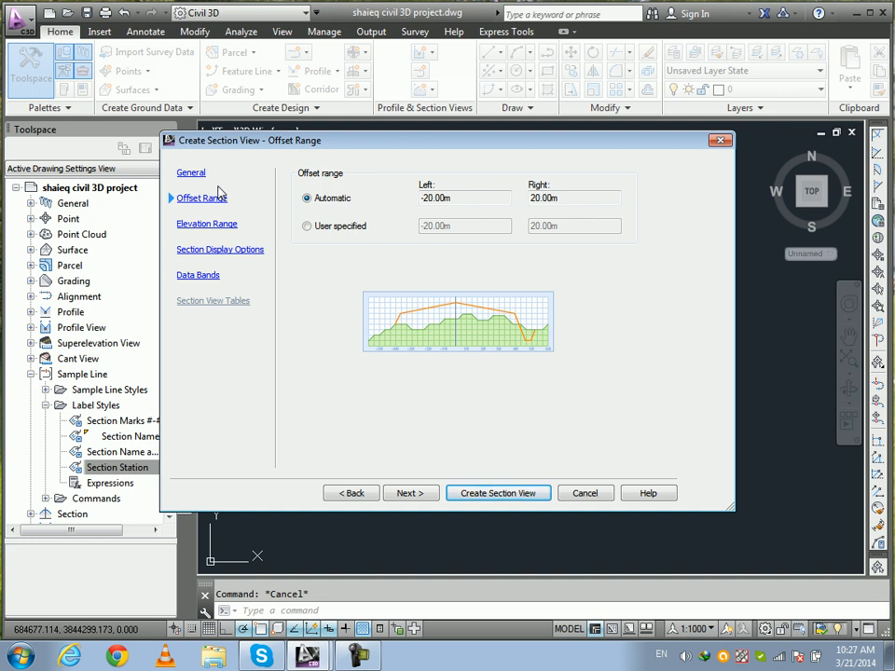
pyautogui.click(215, 225)
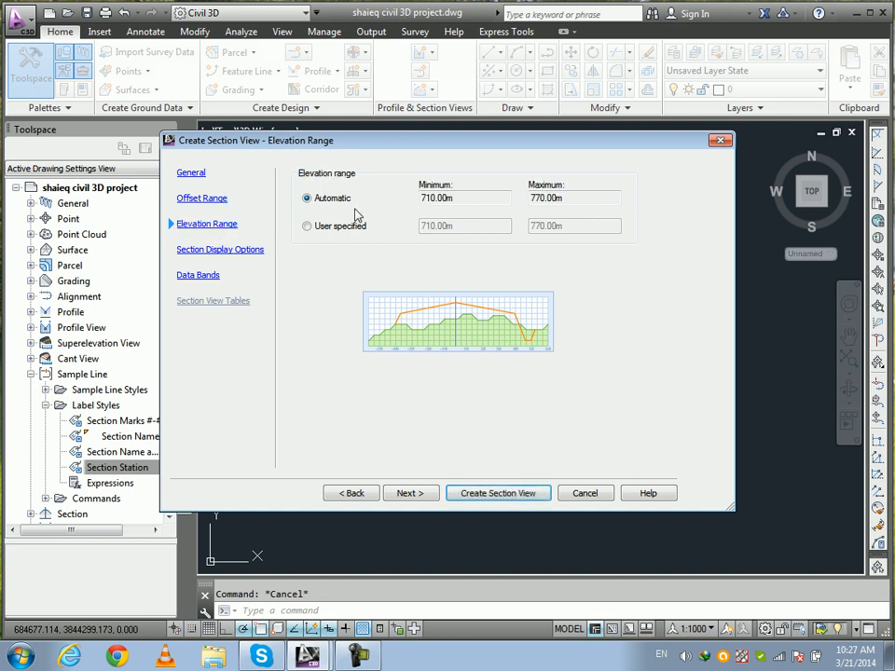
pyautogui.moveTo(420, 202); pyautogui.dragTo(480, 198)
pyautogui.doubleClick(538, 199)
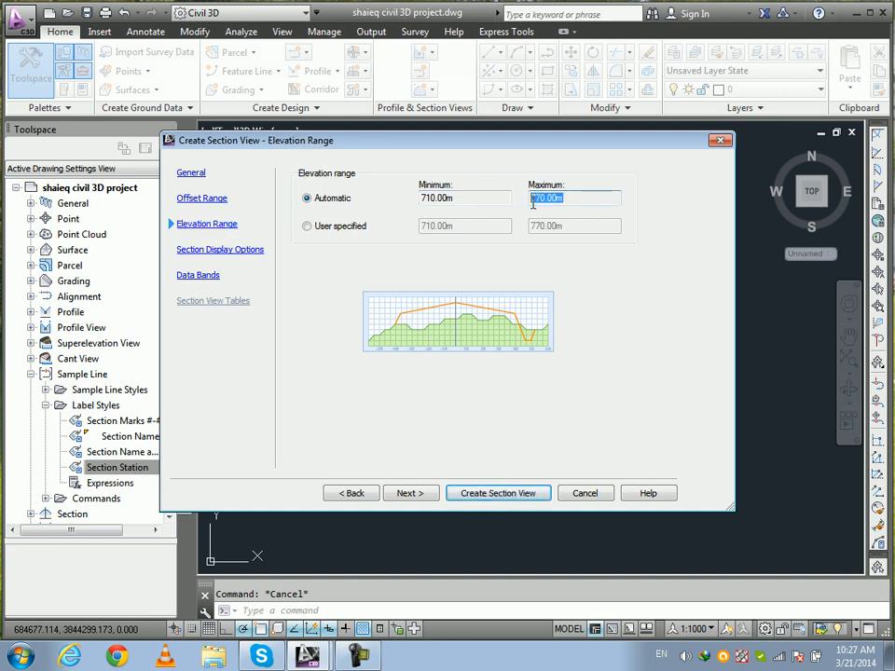
pyautogui.click(574, 202)
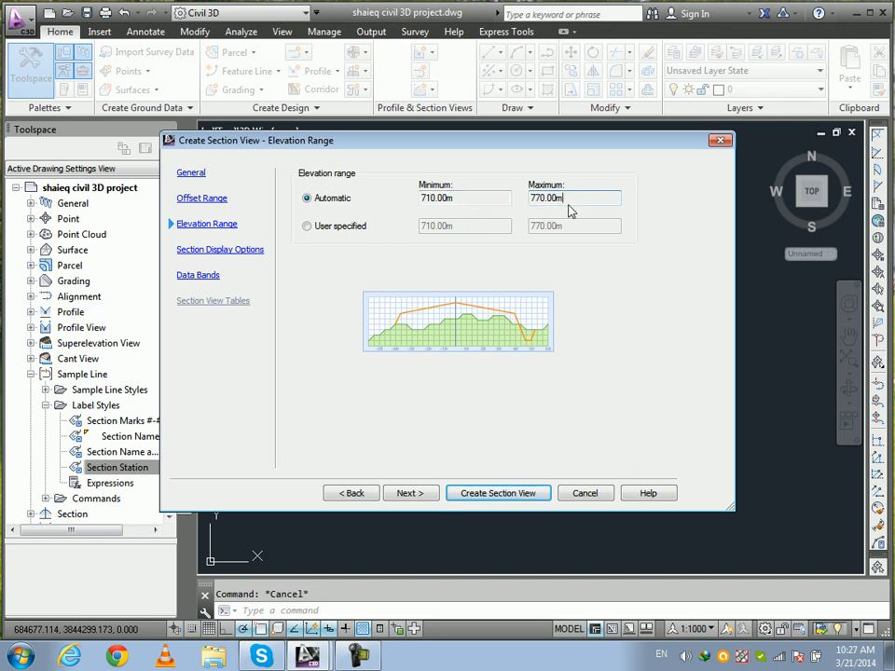
# Assign the FG Section Labels label set to the corridor top surface in the section display options.
pyautogui.click(259, 250)
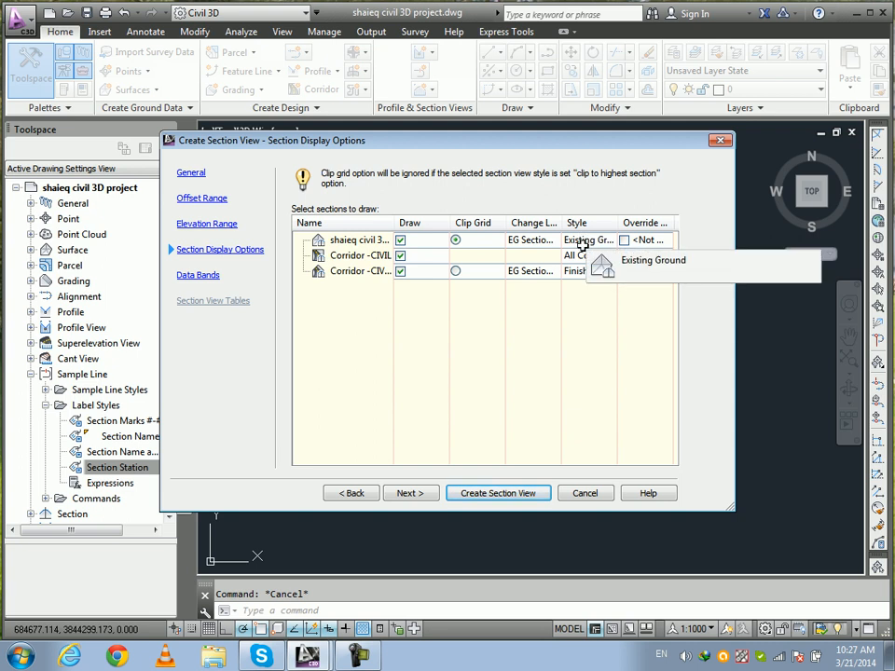
pyautogui.click(534, 270)
pyautogui.click(535, 270)
pyautogui.click(459, 323)
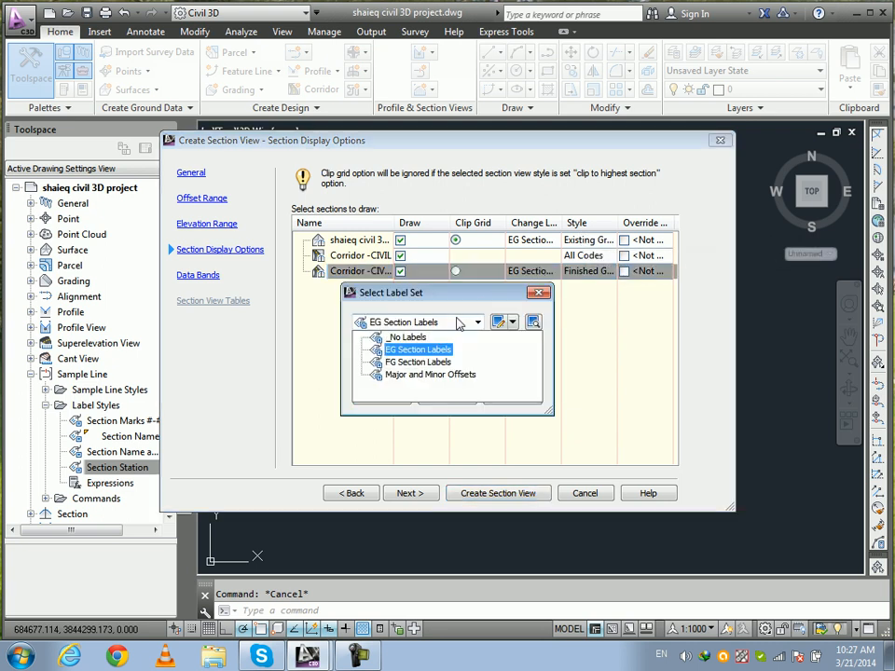
pyautogui.click(438, 362)
pyautogui.click(391, 396)
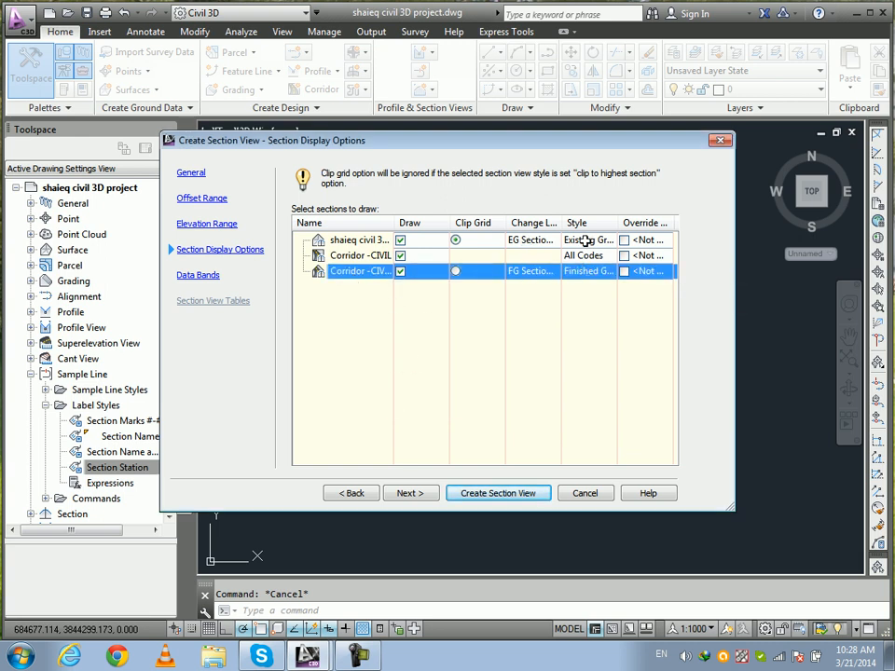
# Set the label set of the existing ground section to _No Labels.
pyautogui.click(447, 241)
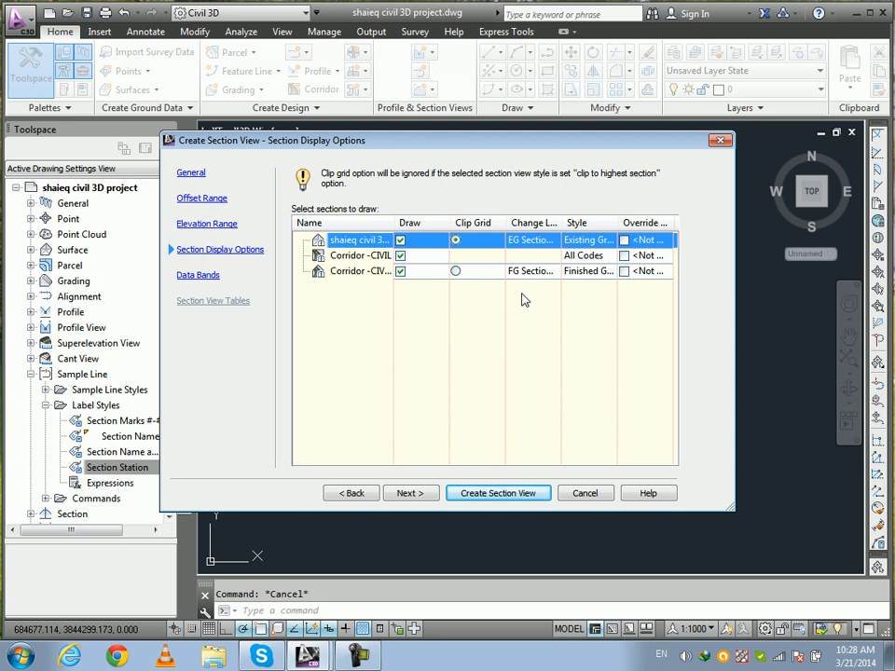
pyautogui.click(533, 240)
pyautogui.click(437, 325)
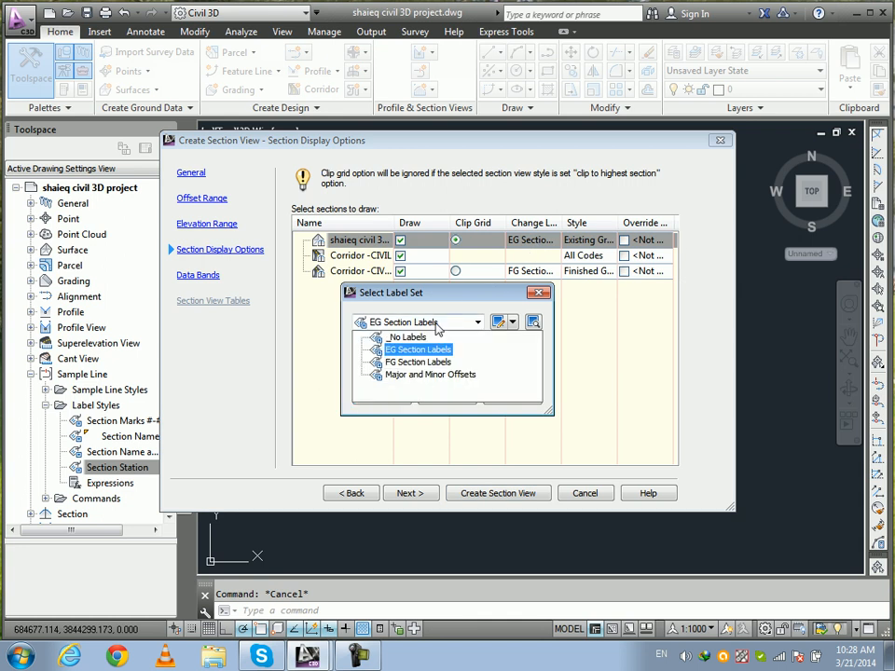
pyautogui.click(420, 338)
pyautogui.click(382, 397)
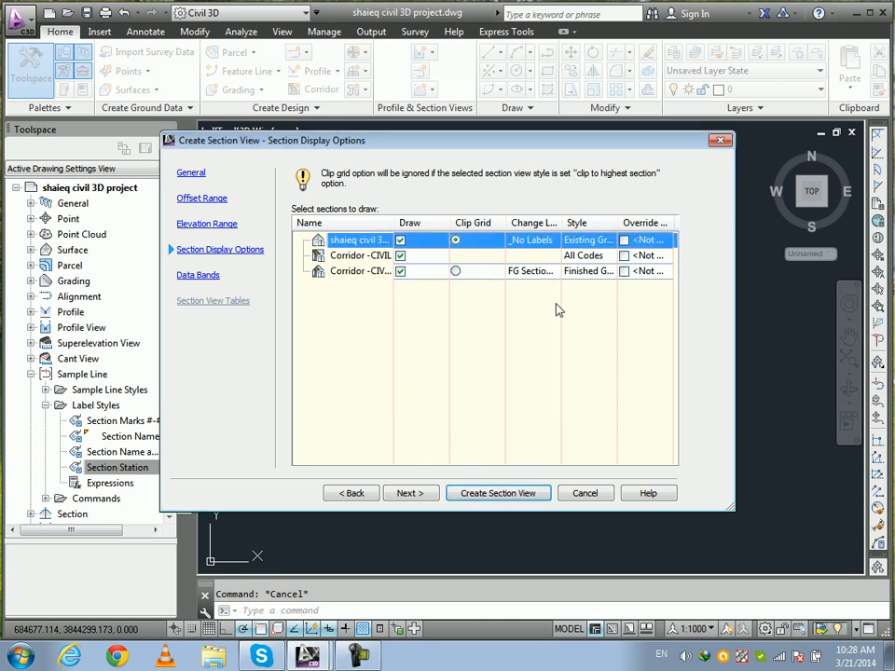
# Set the label set of the corridor's finished grade surface section to _No Labels.
pyautogui.click(551, 274)
pyautogui.click(438, 322)
pyautogui.click(404, 351)
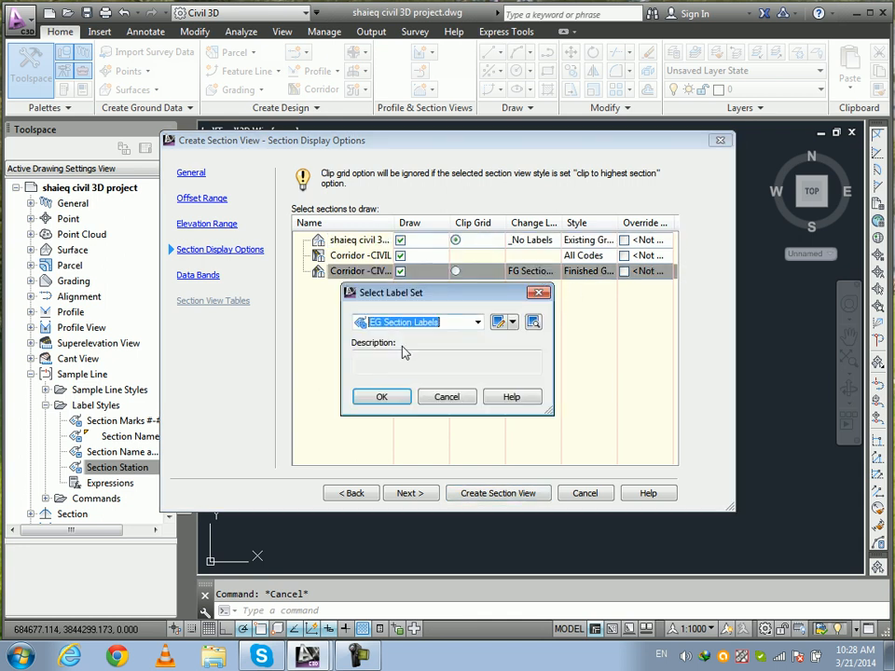
pyautogui.click(479, 322)
pyautogui.click(401, 337)
pyautogui.click(381, 397)
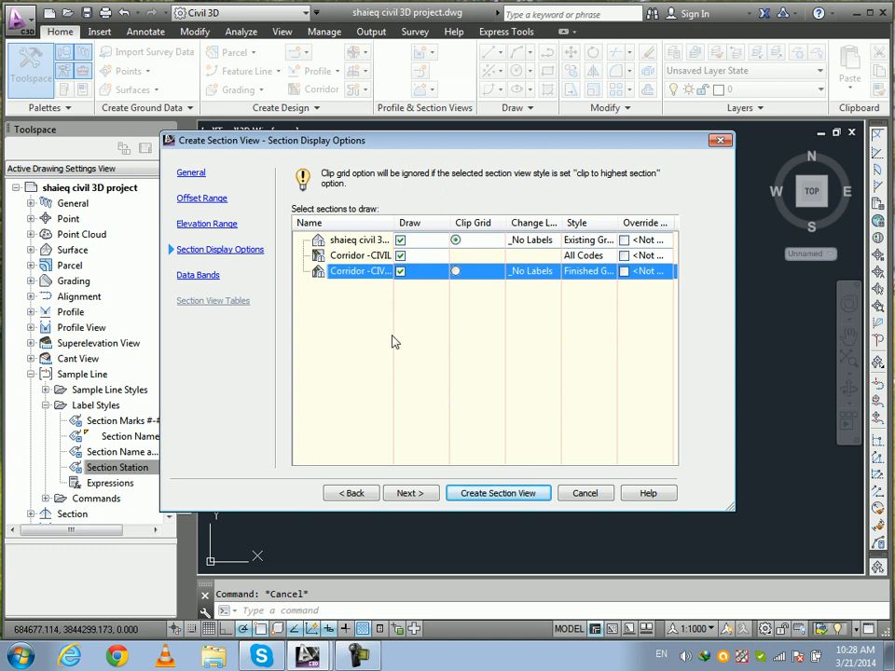
# Choose Major Stations Offset and Elevations as the section view's data band set.
pyautogui.click(198, 275)
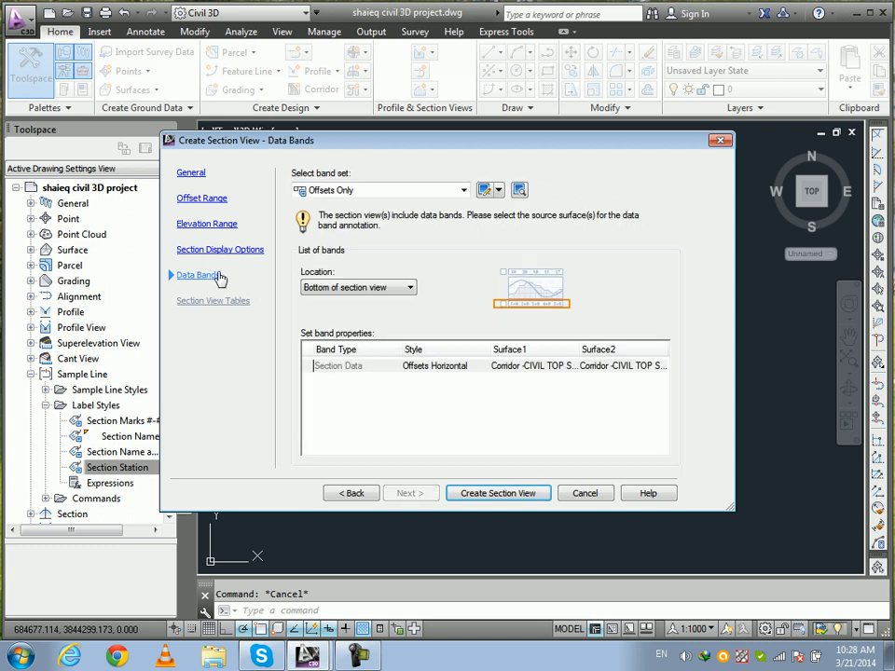
pyautogui.click(391, 192)
pyautogui.click(373, 243)
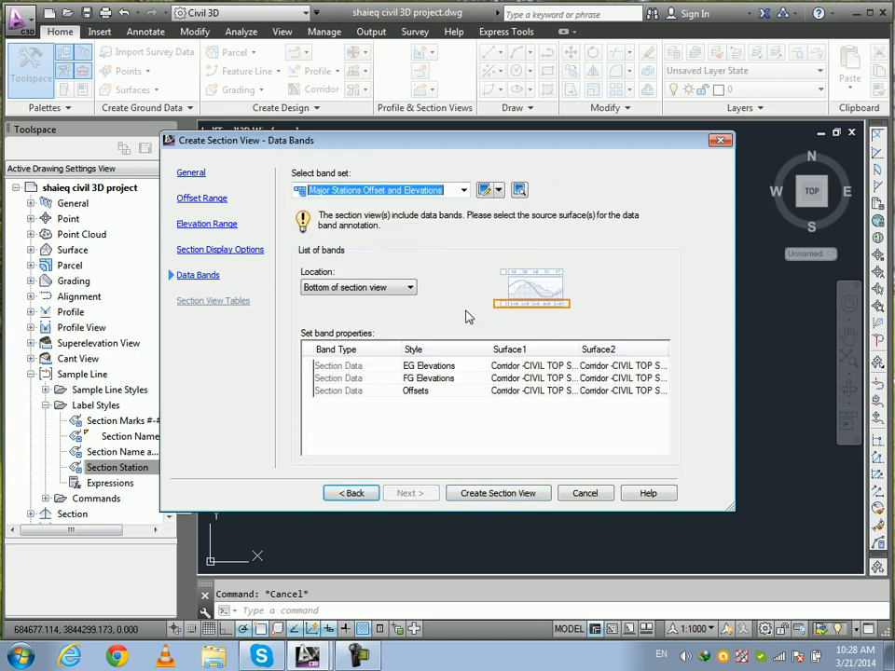
# Set Surface1 and Surface2 of the EG Elevations band to the existing ground surface (civil 3D project).
pyautogui.click(502, 369)
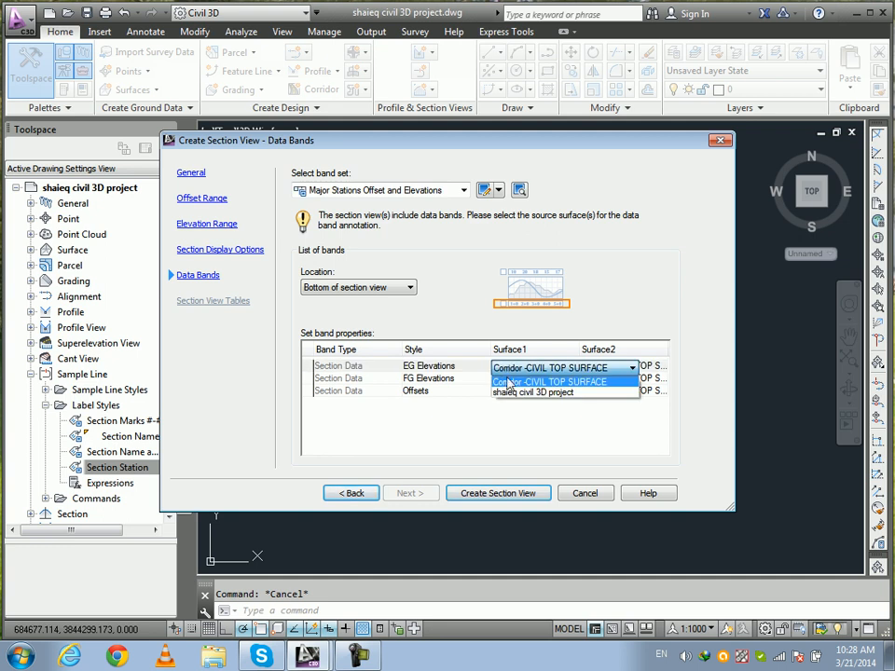
pyautogui.click(513, 393)
pyautogui.click(630, 365)
pyautogui.click(629, 365)
pyautogui.click(593, 391)
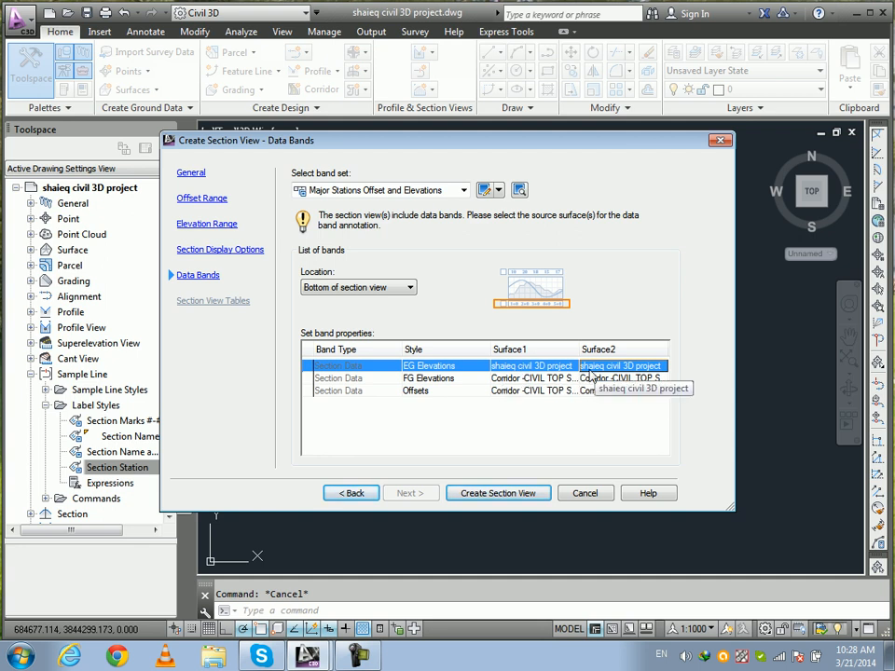
pyautogui.click(536, 366)
pyautogui.click(635, 367)
pyautogui.click(560, 379)
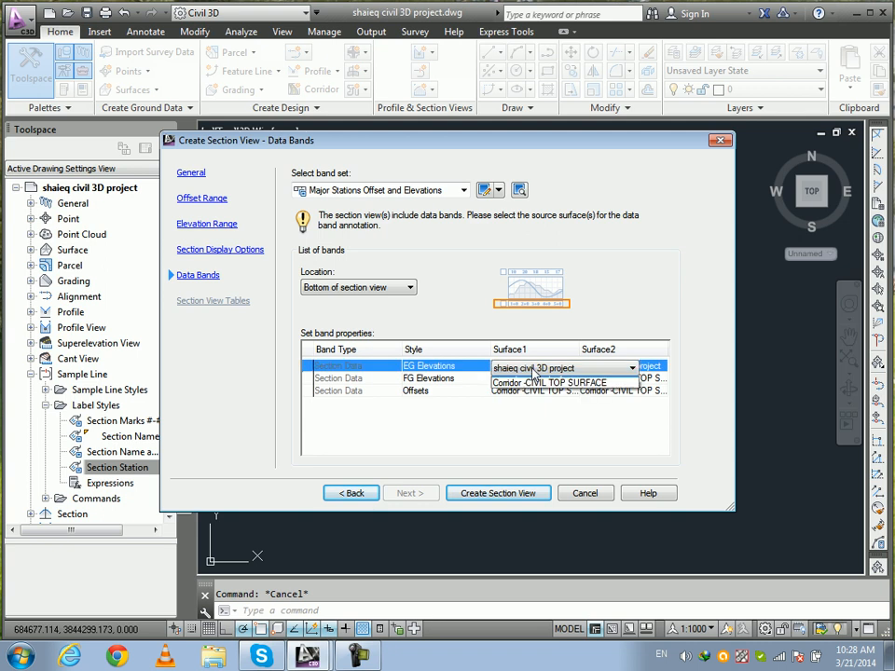
# Keep Corridor -CIVIL TOP SURFACE for the FG Elevations band and set both Offsets band surfaces to the existing ground surface.
pyautogui.click(460, 381)
pyautogui.click(523, 381)
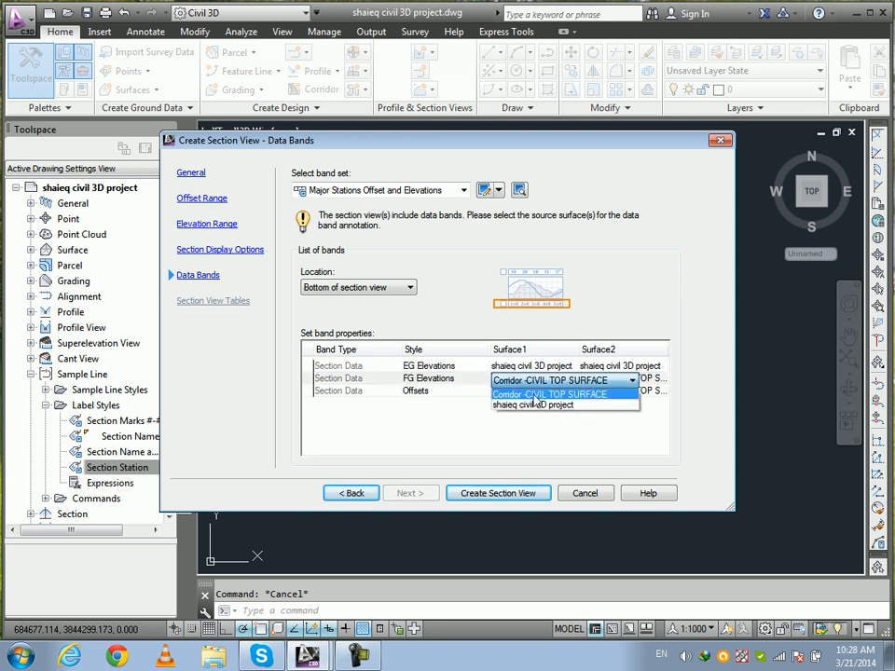
pyautogui.click(534, 395)
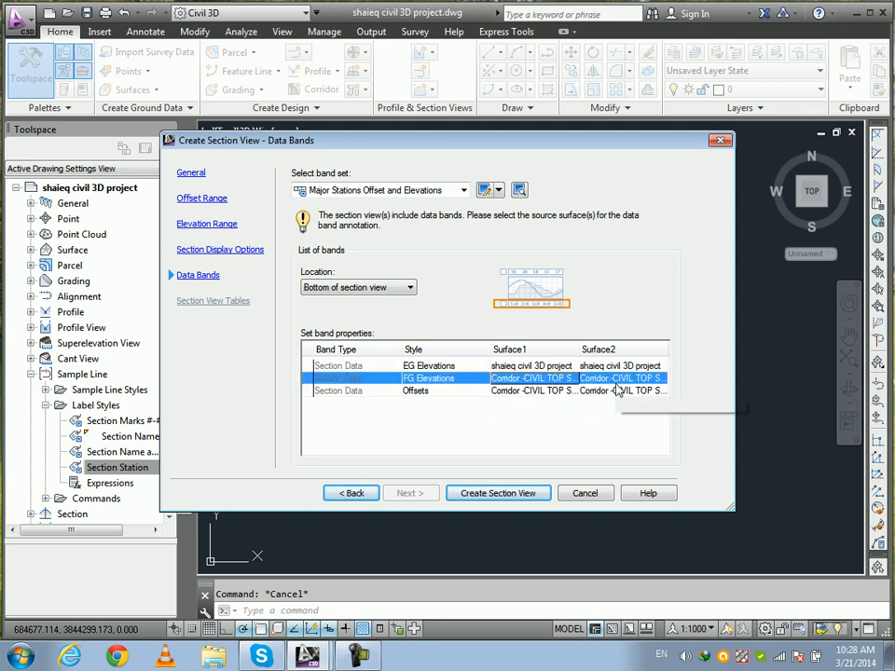
pyautogui.click(536, 391)
pyautogui.click(551, 418)
pyautogui.click(620, 391)
pyautogui.click(553, 418)
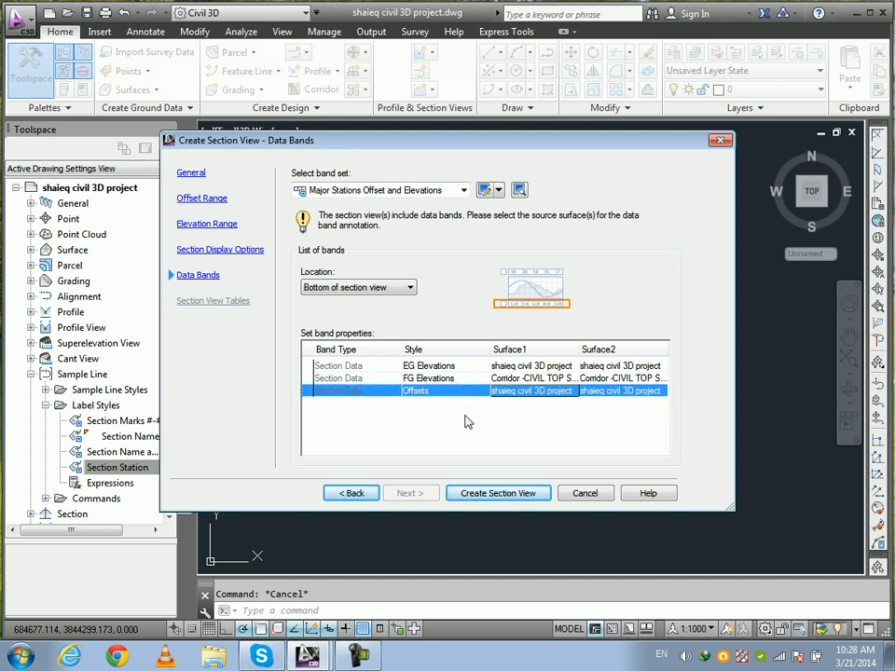
# Return to the general section view settings and select Road Section as the section view style.
pyautogui.click(231, 250)
pyautogui.click(213, 228)
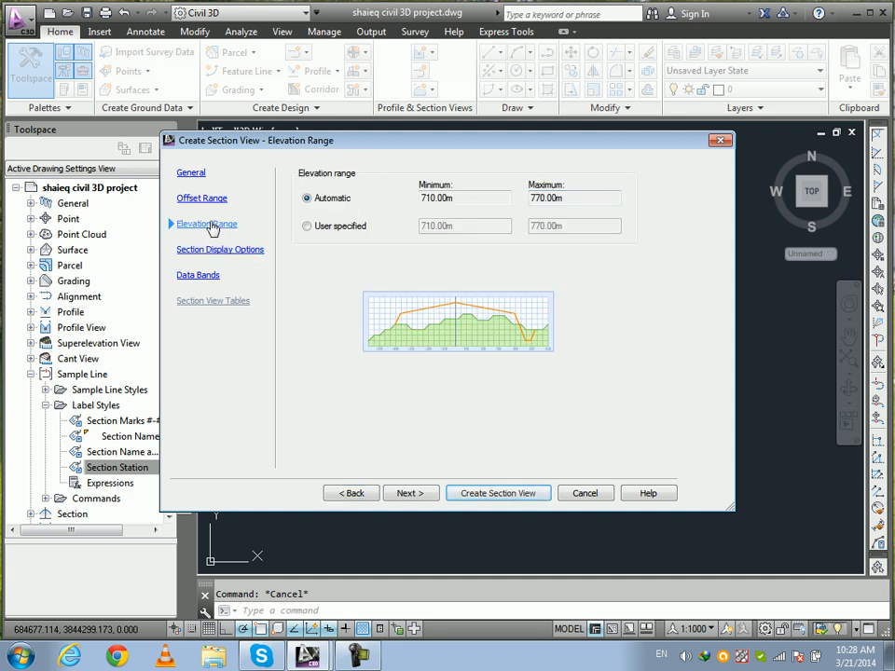
pyautogui.click(211, 203)
pyautogui.click(198, 174)
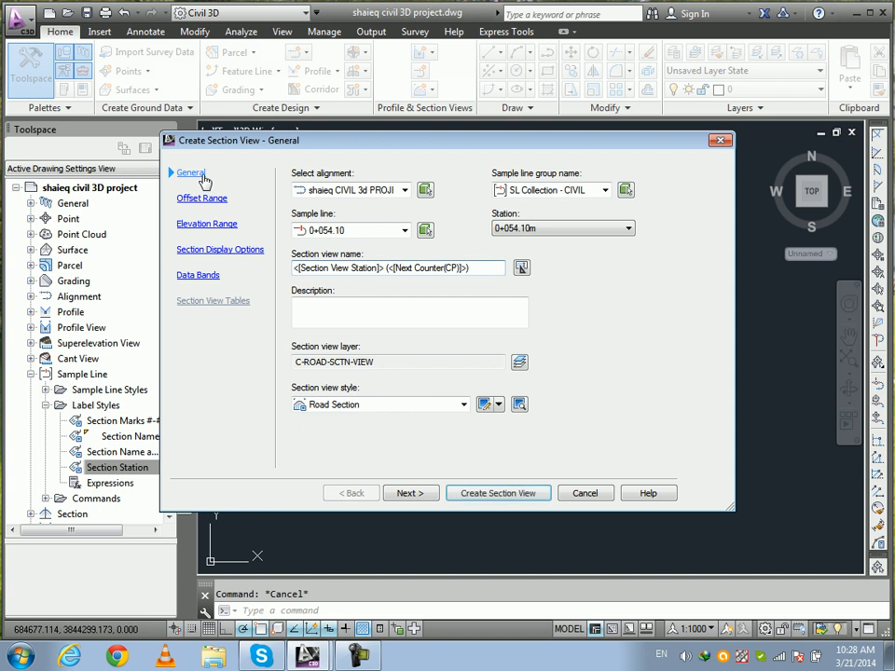
pyautogui.click(465, 404)
pyautogui.click(393, 422)
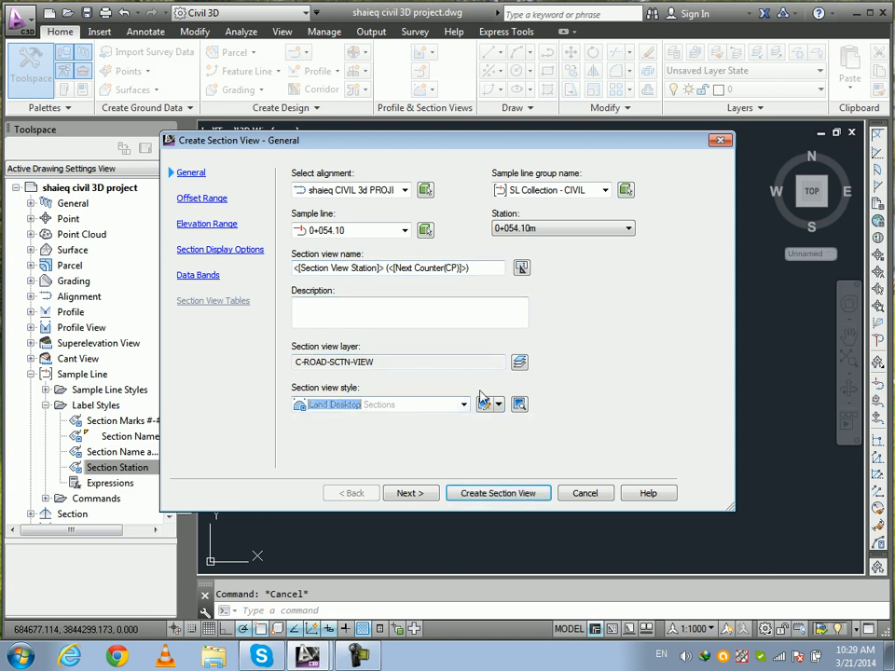
# Edit the Road Section view style to turn off vertical and horizontal grid clipping.
pyautogui.click(485, 405)
pyautogui.click(259, 170)
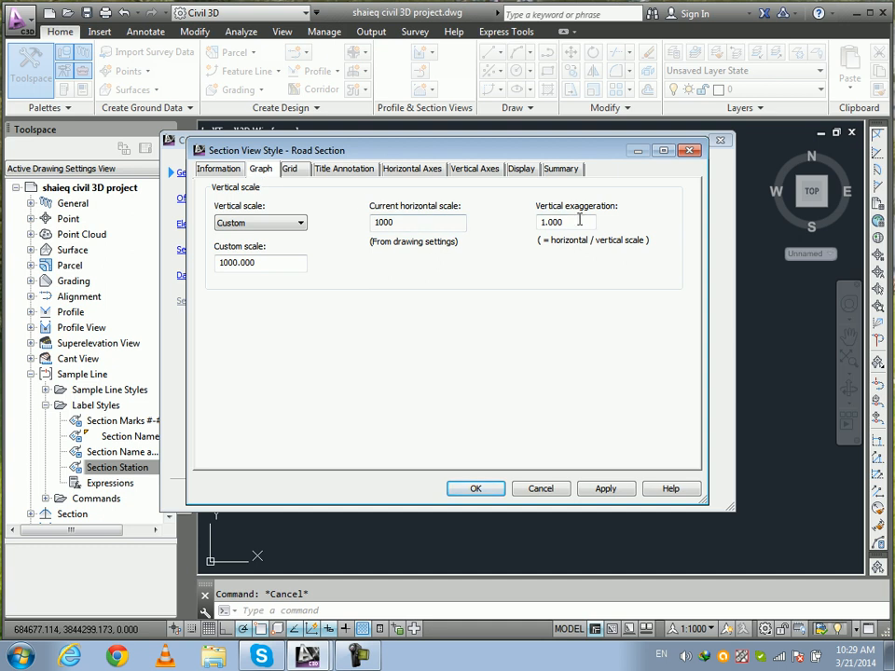
pyautogui.click(290, 170)
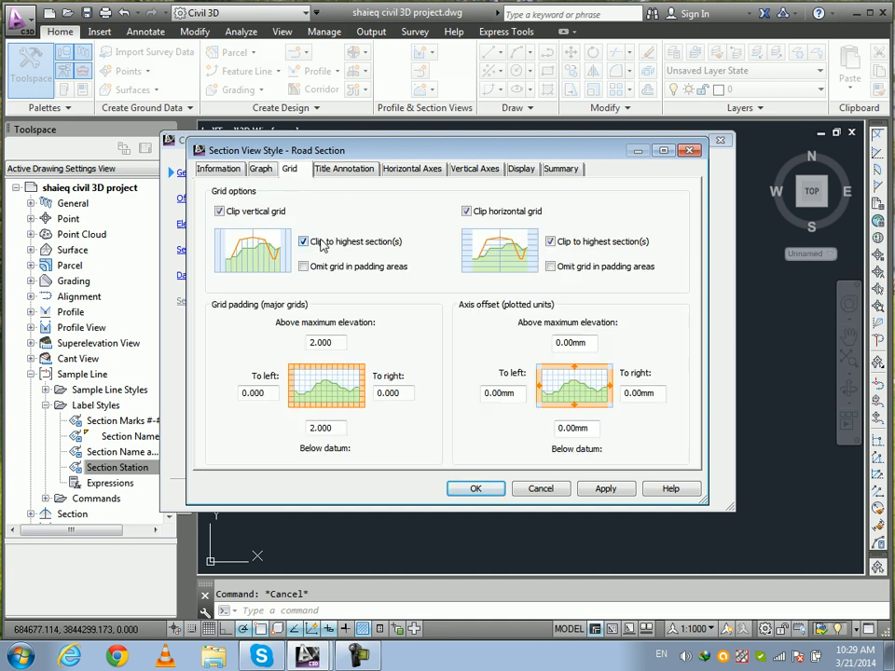
pyautogui.click(221, 212)
pyautogui.click(499, 212)
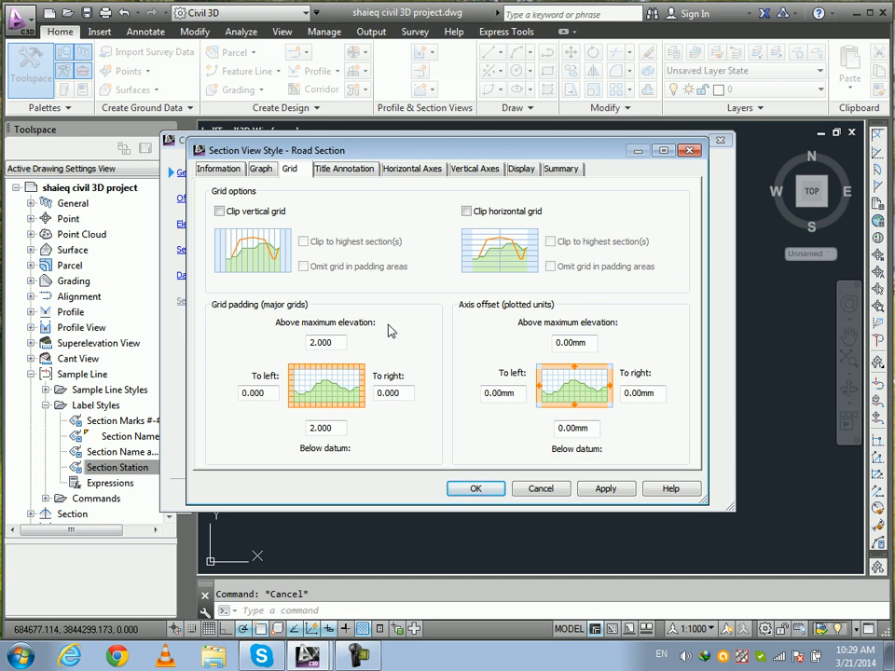
# Set the graph view title's Y offset to -7 mm and the text heights of the graph and bottom axis titles to 0.2 mm.
pyautogui.click(328, 170)
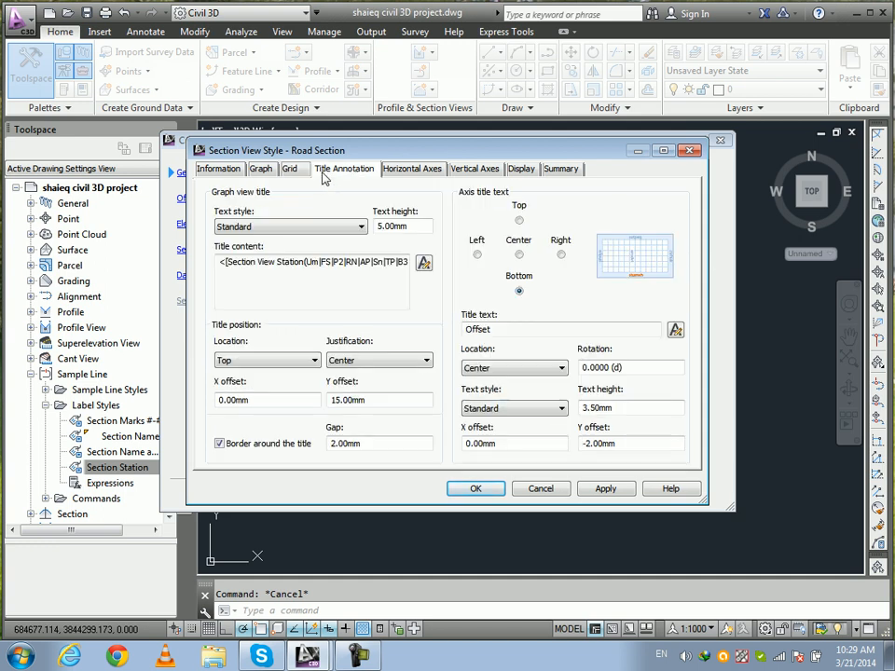
pyautogui.moveTo(375, 402); pyautogui.dragTo(277, 396)
pyautogui.write('-7')
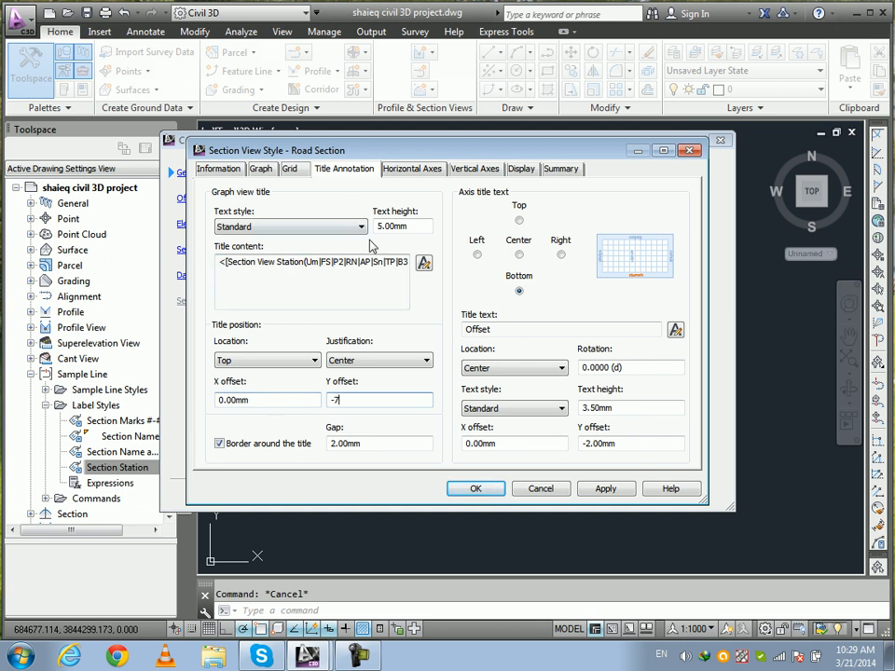
pyautogui.click(411, 225)
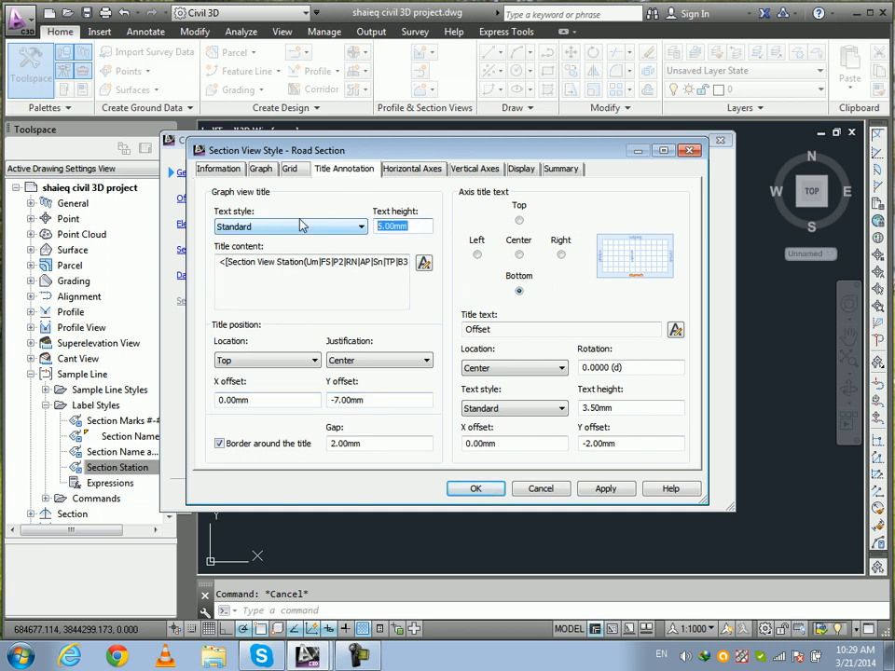
pyautogui.write('.2')
pyautogui.click(643, 404)
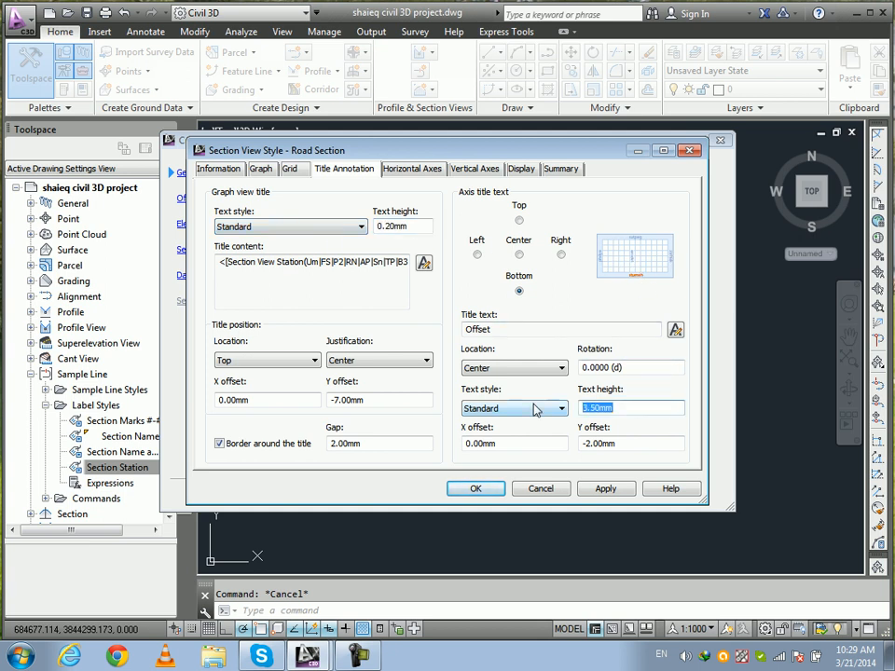
pyautogui.write('.2')
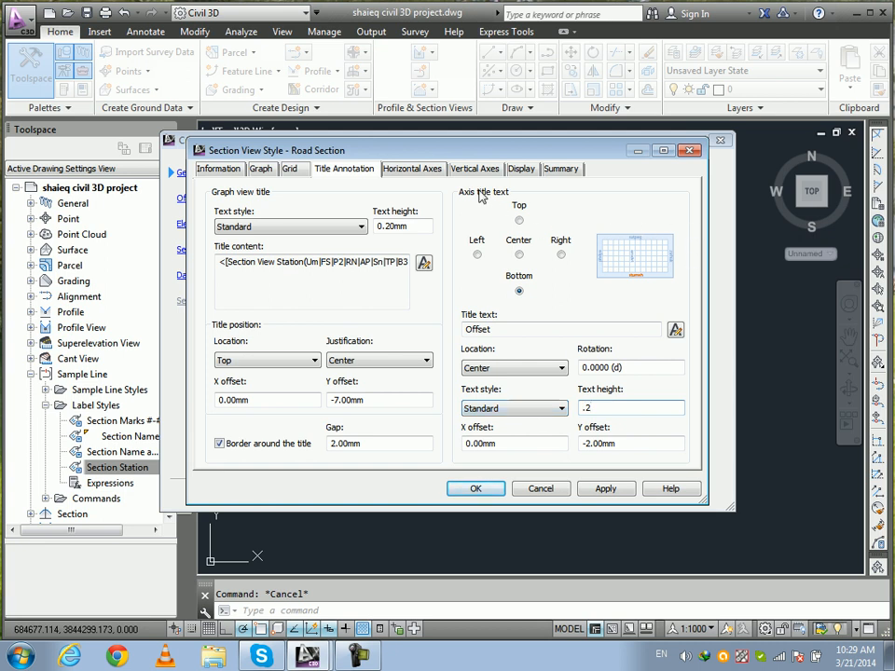
# For the bottom horizontal axis, set the major tick size to 0.2 mm, the minor interval to 2 m and the minor tick size to 0.2 mm.
pyautogui.click(412, 169)
pyautogui.click(258, 308)
pyautogui.press('Tab')
pyautogui.write('.3')
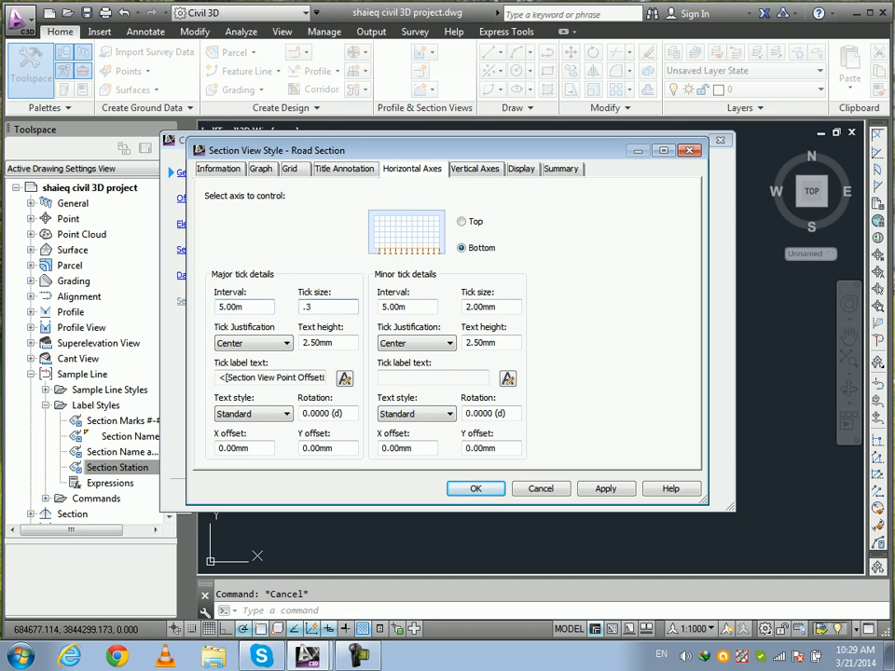
pyautogui.click(428, 304)
pyautogui.write('2')
pyautogui.click(500, 306)
pyautogui.moveTo(500, 307); pyautogui.dragTo(435, 311)
pyautogui.write('.2')
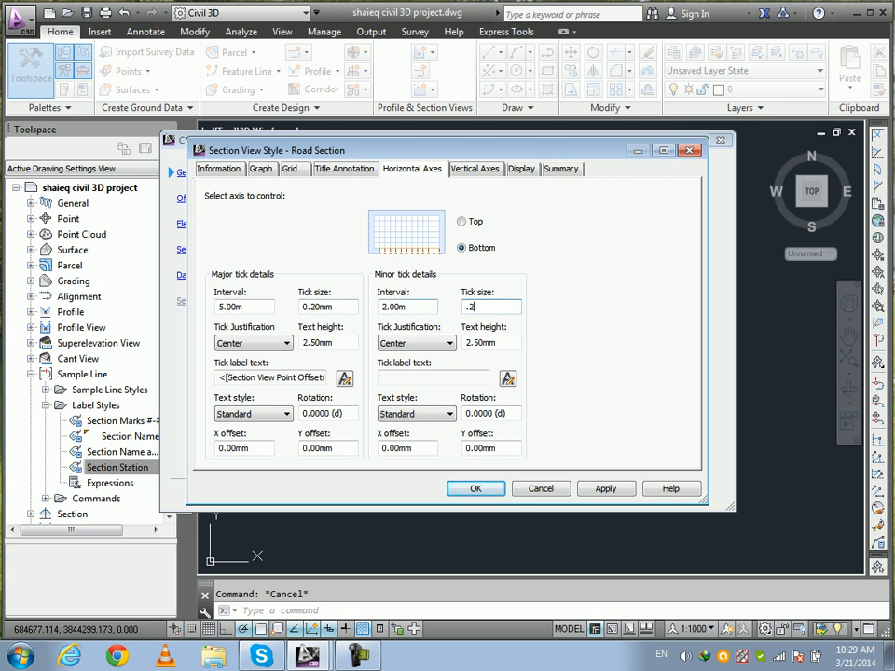
# Set the bottom horizontal axis's major and minor tick text heights to 0.2 mm.
pyautogui.click(341, 344)
pyautogui.moveTo(341, 343); pyautogui.dragTo(306, 344)
pyautogui.write('.2')
pyautogui.moveTo(502, 342); pyautogui.dragTo(404, 347)
pyautogui.write('.2')
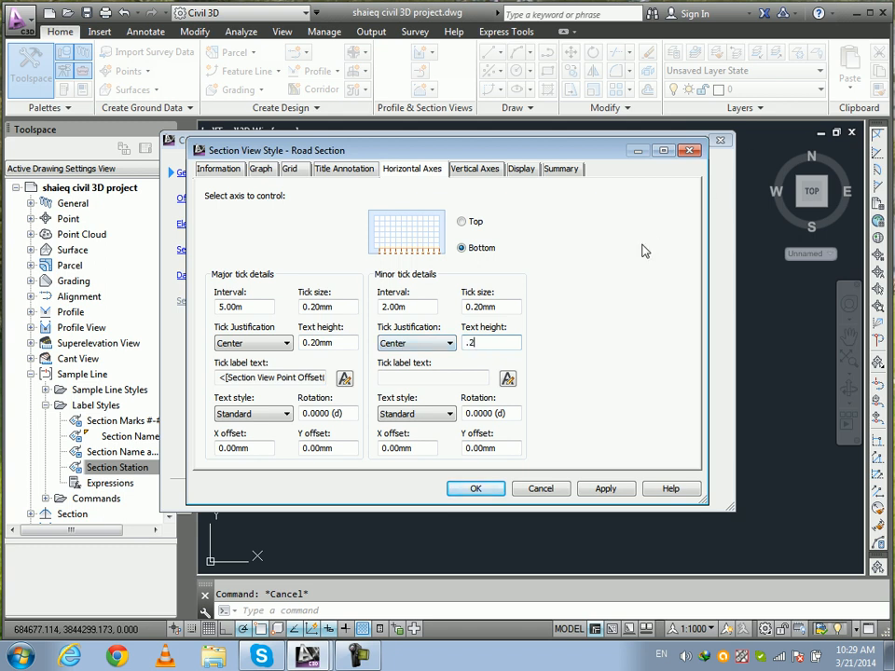
# For the left vertical axis, set the major interval to 5 m, the minor interval to 2 m and both tick sizes to 0.2 mm.
pyautogui.click(494, 174)
pyautogui.moveTo(253, 300); pyautogui.dragTo(177, 319)
pyautogui.write('5')
pyautogui.press('Tab')
pyautogui.write('.2')
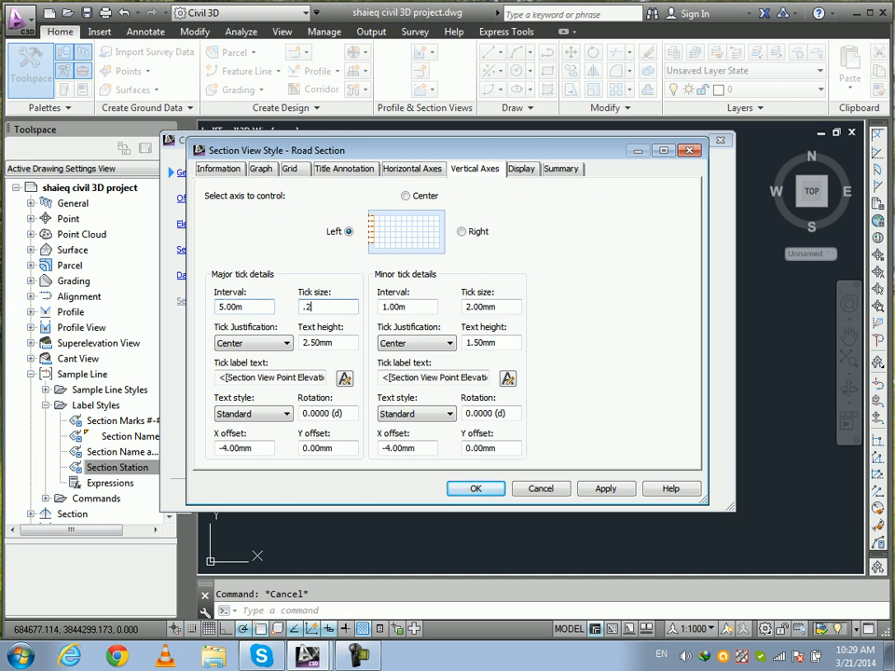
pyautogui.doubleClick(397, 307)
pyautogui.write('2')
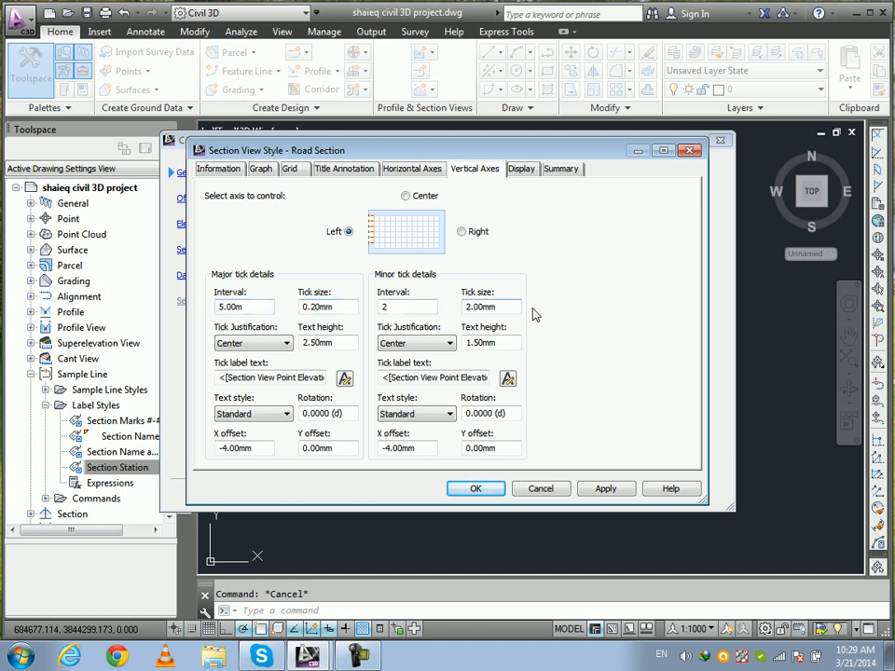
pyautogui.press('Tab')
pyautogui.write('.')
# Set the left vertical axis's major and minor tick text heights to 0.2 mm.
pyautogui.moveTo(352, 343); pyautogui.dragTo(166, 352)
pyautogui.write('.2')
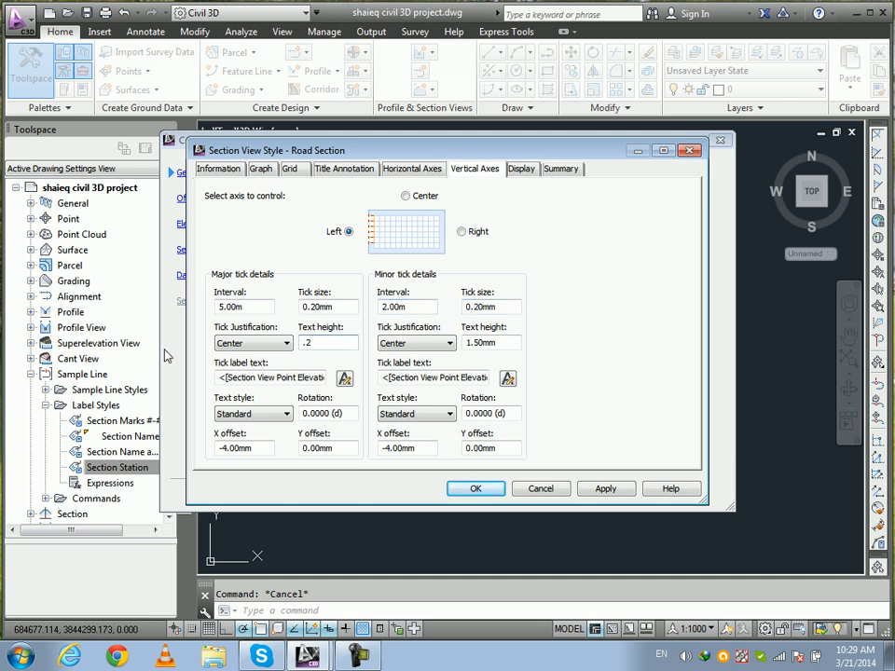
pyautogui.moveTo(511, 343); pyautogui.dragTo(407, 353)
pyautogui.write('.2')
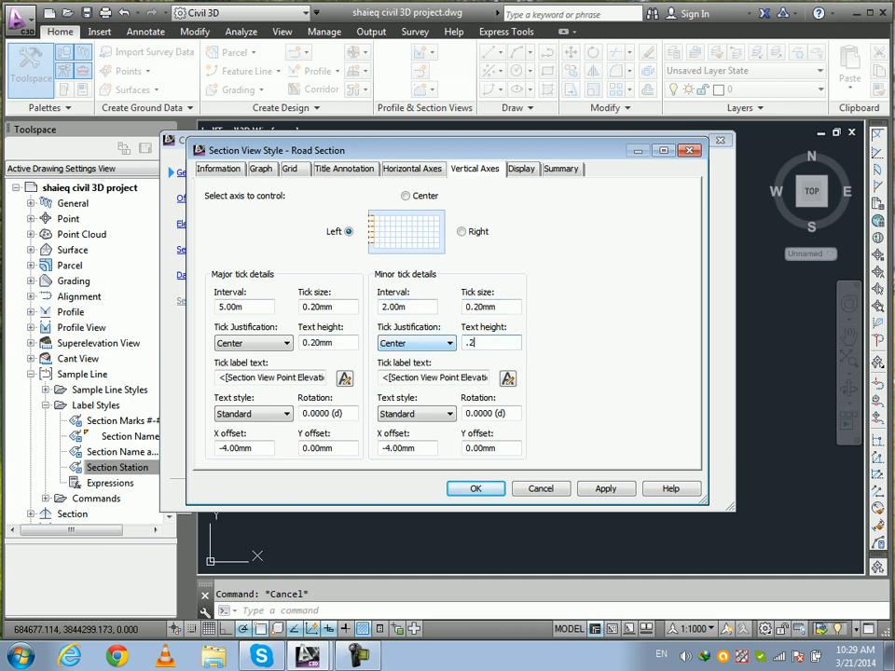
# Turn off the visibility of the right axis's major annotation in the style's component display.
pyautogui.click(518, 172)
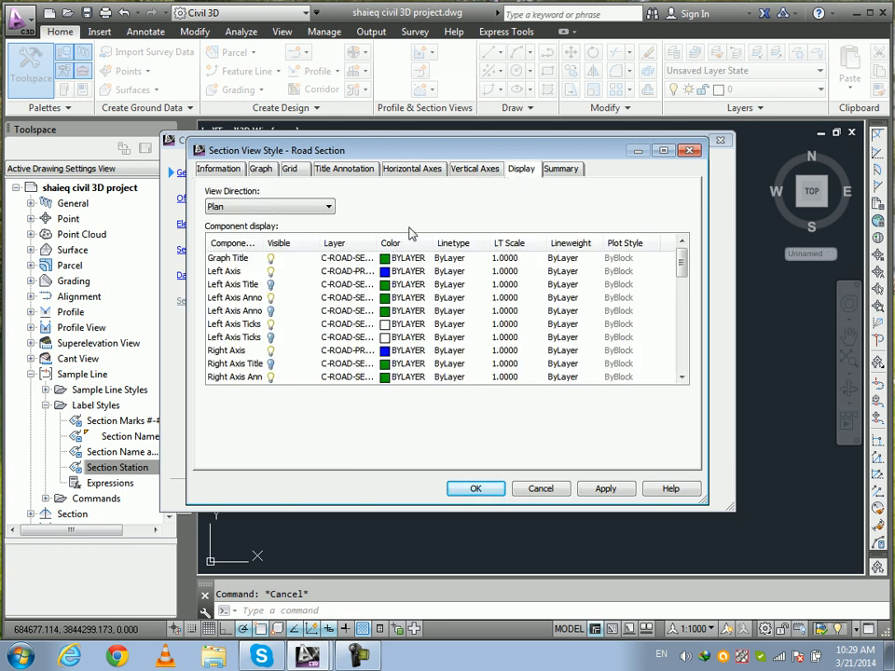
pyautogui.moveTo(681, 267); pyautogui.dragTo(682, 274)
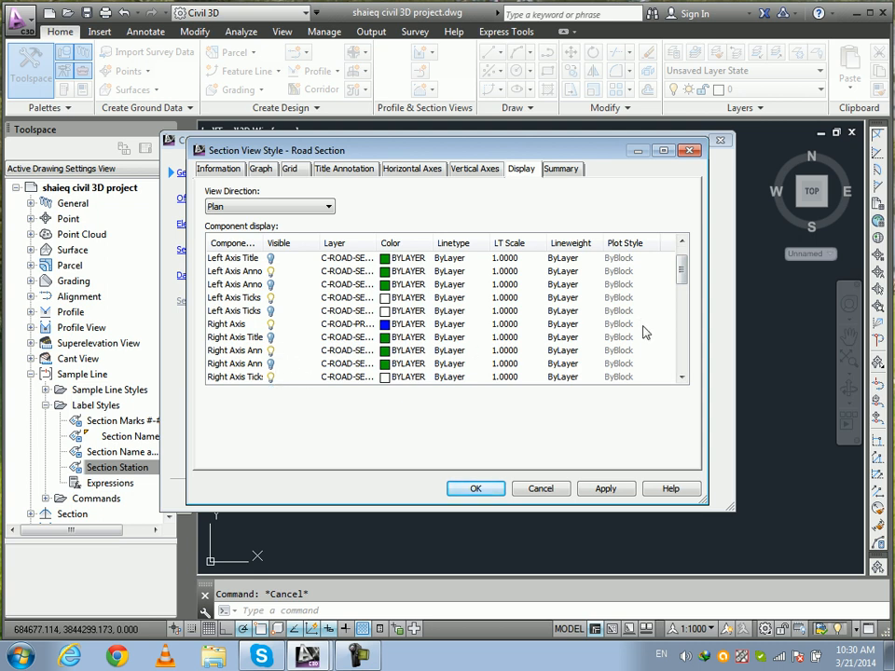
pyautogui.click(681, 377)
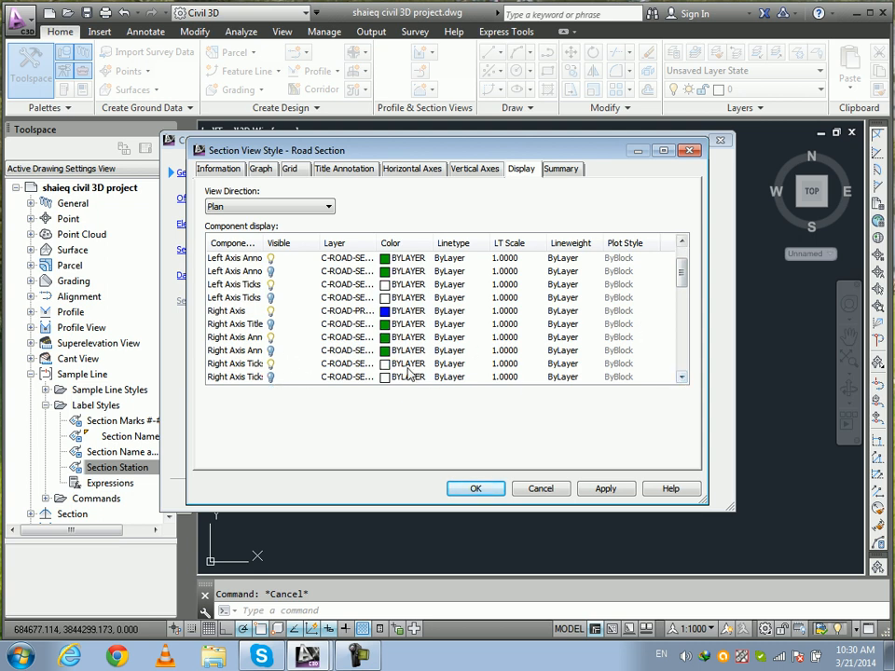
pyautogui.click(271, 339)
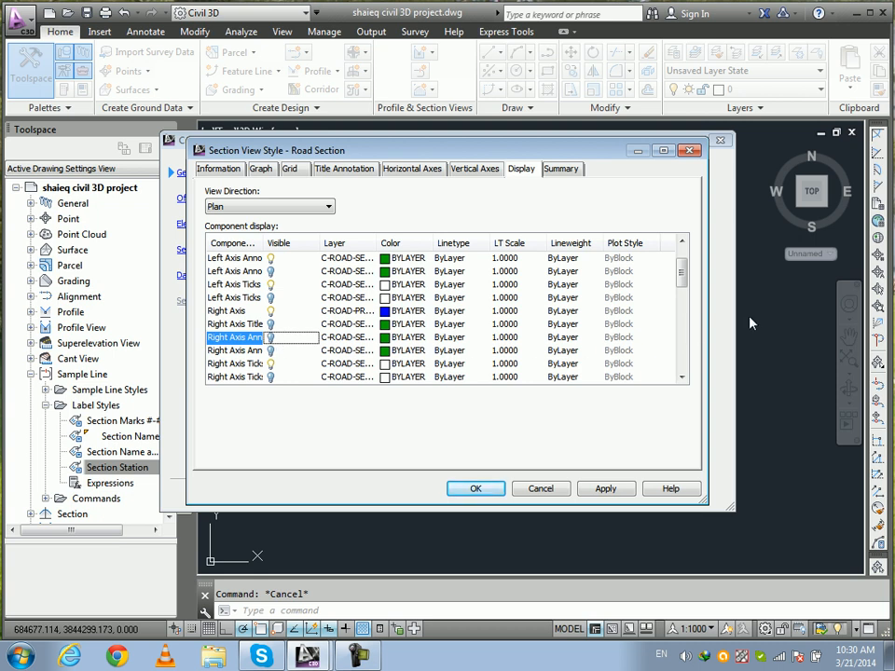
# Check the remaining display components through to the grid entries and save the Road Section view style.
pyautogui.click(673, 378)
pyautogui.click(680, 377)
pyautogui.click(679, 377)
pyautogui.click(680, 376)
pyautogui.click(679, 376)
pyautogui.click(679, 376)
pyautogui.click(679, 377)
pyautogui.click(679, 377)
pyautogui.click(679, 376)
pyautogui.click(679, 376)
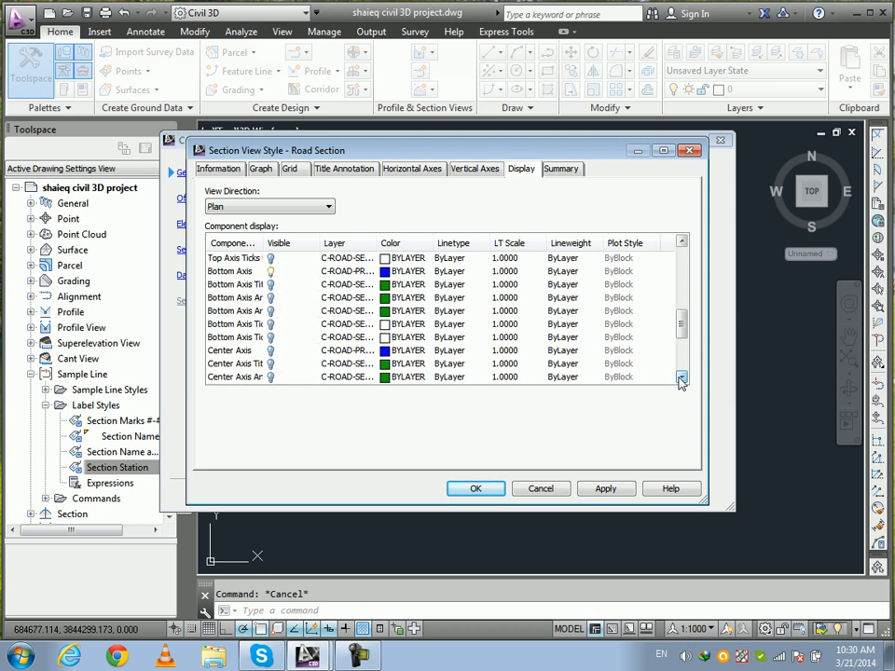
pyautogui.click(682, 377)
pyautogui.click(681, 377)
pyautogui.click(682, 376)
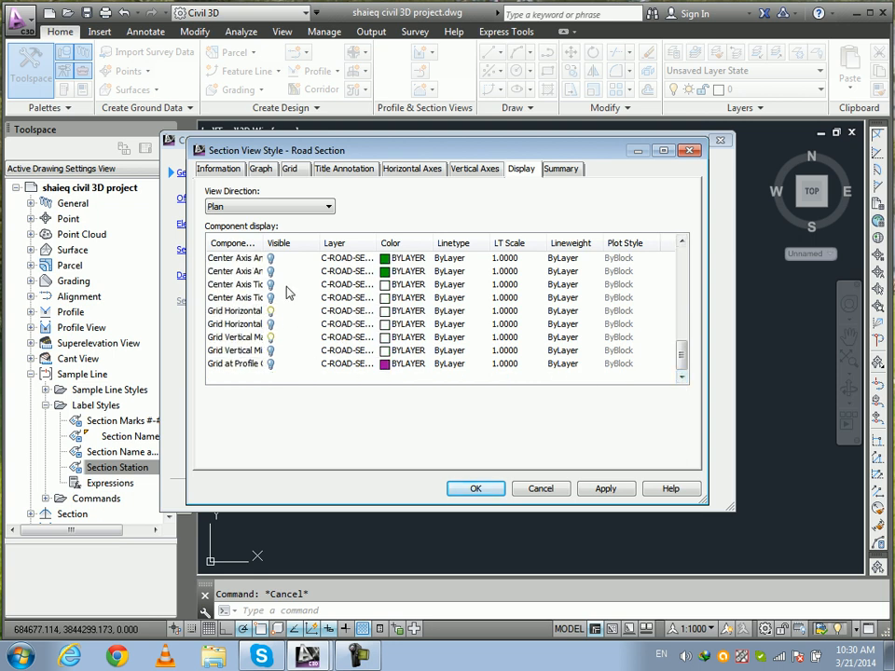
pyautogui.doubleClick(262, 244)
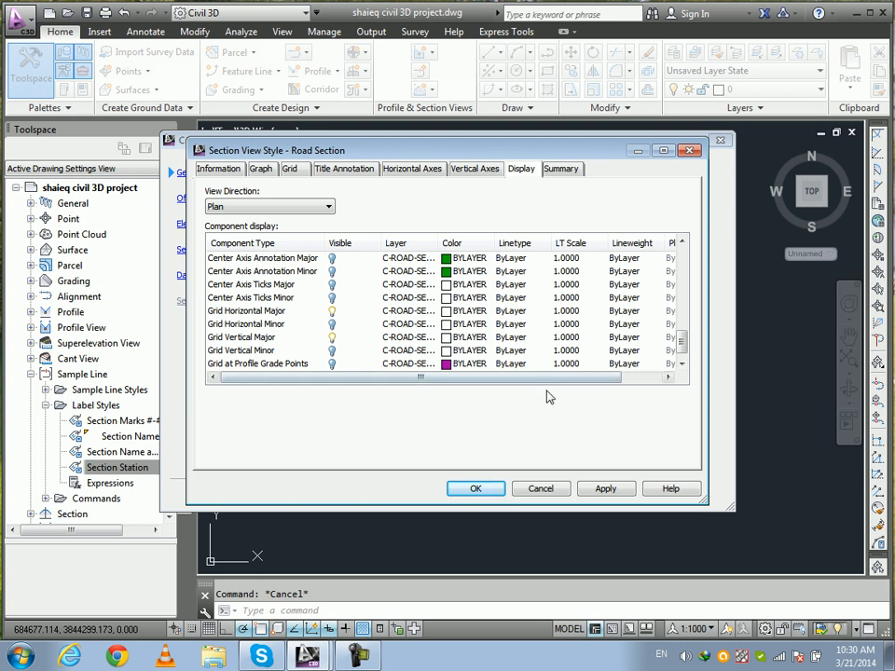
pyautogui.click(602, 489)
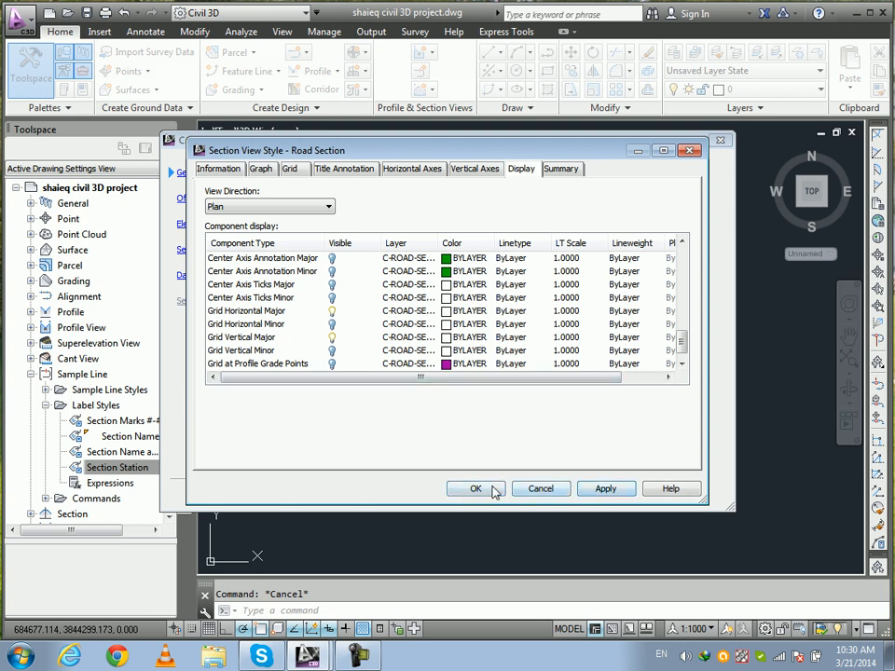
pyautogui.click(495, 490)
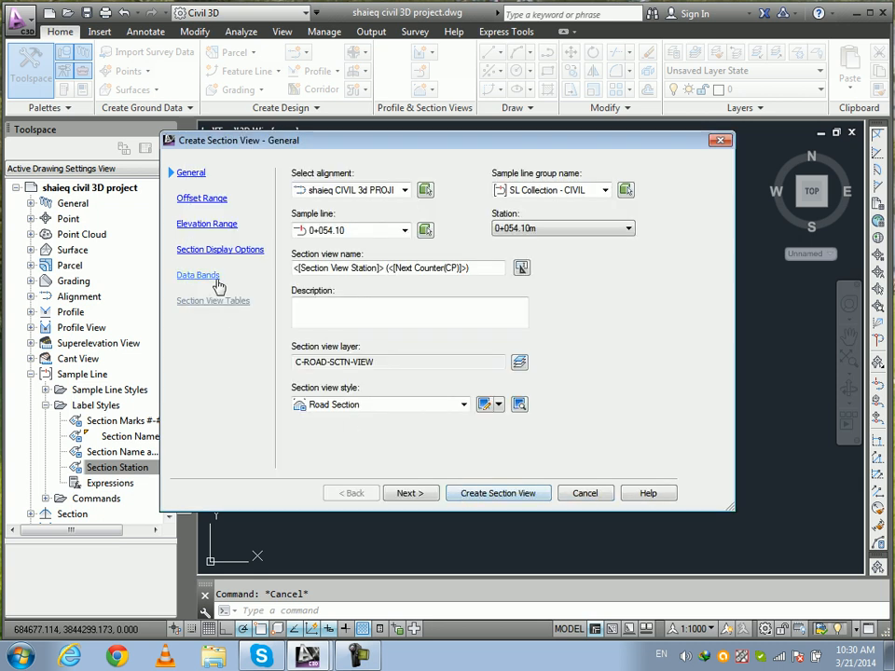
# Edit the EG Elevations data band style to a band height of 5 mm and a text box width of 15 mm.
pyautogui.click(201, 276)
pyautogui.click(411, 366)
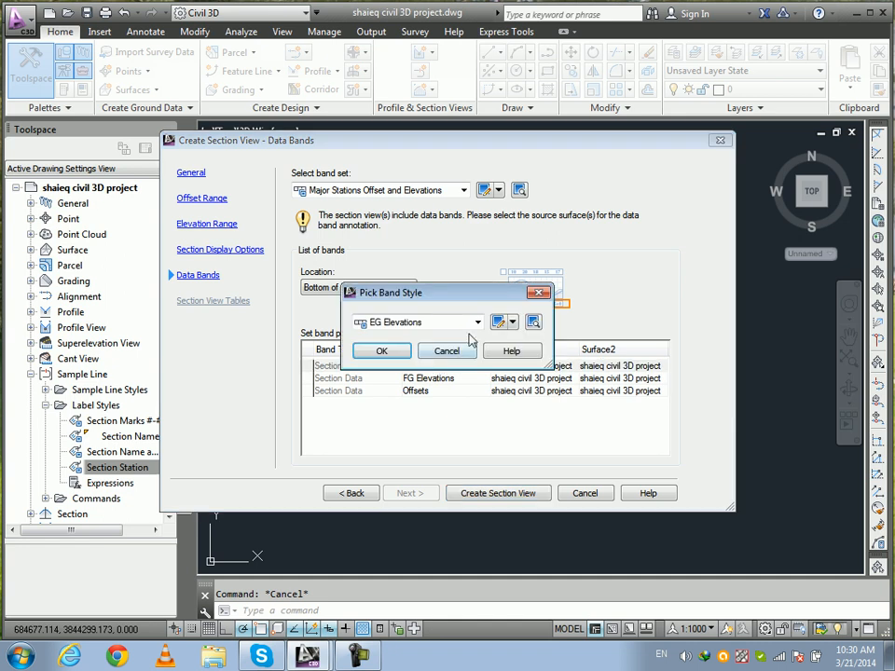
pyautogui.click(504, 322)
pyautogui.click(274, 176)
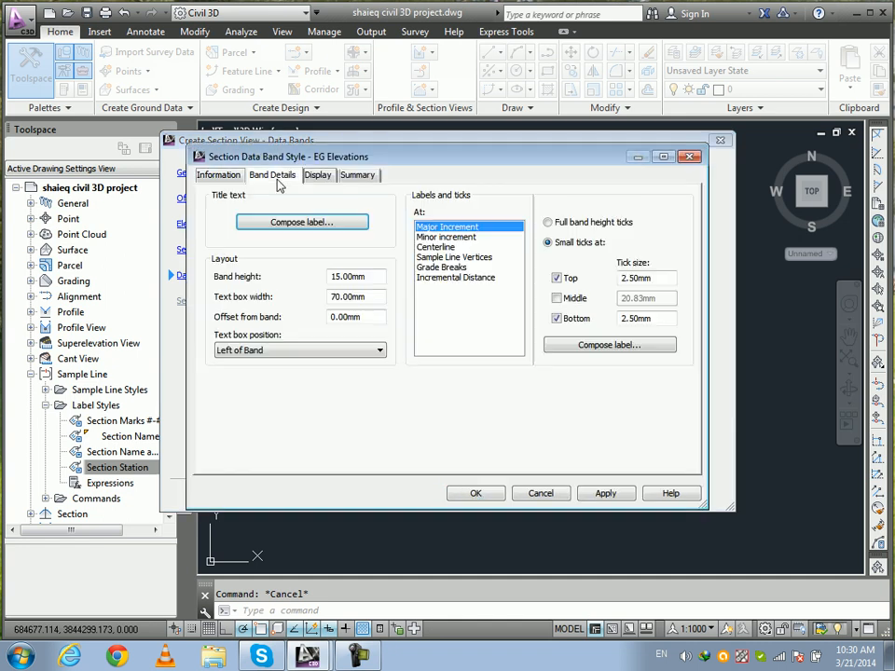
pyautogui.click(377, 272)
pyautogui.write('5')
pyautogui.press('Tab')
pyautogui.write('25')
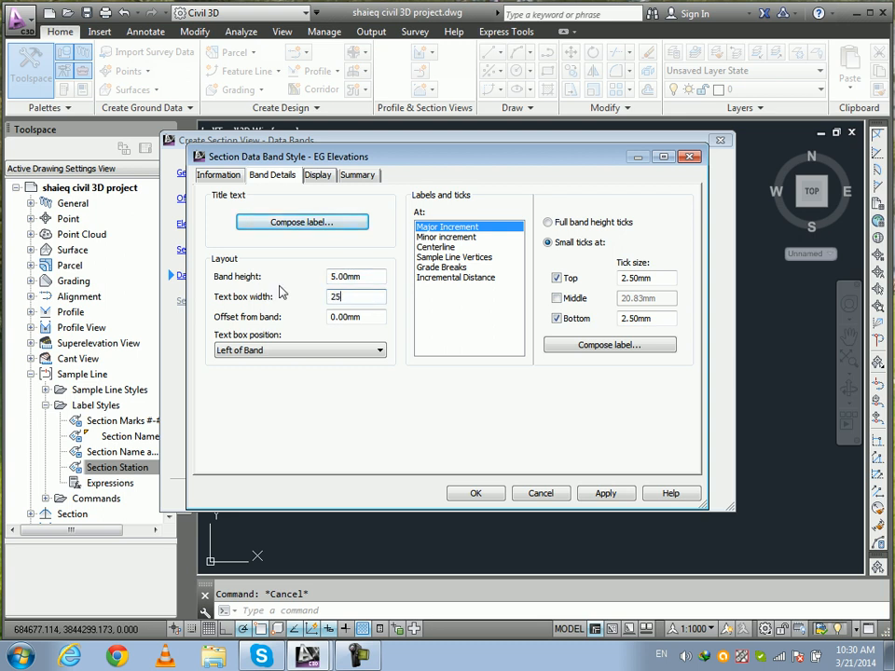
pyautogui.click(440, 320)
pyautogui.doubleClick(363, 297)
pyautogui.write('15')
pyautogui.click(459, 320)
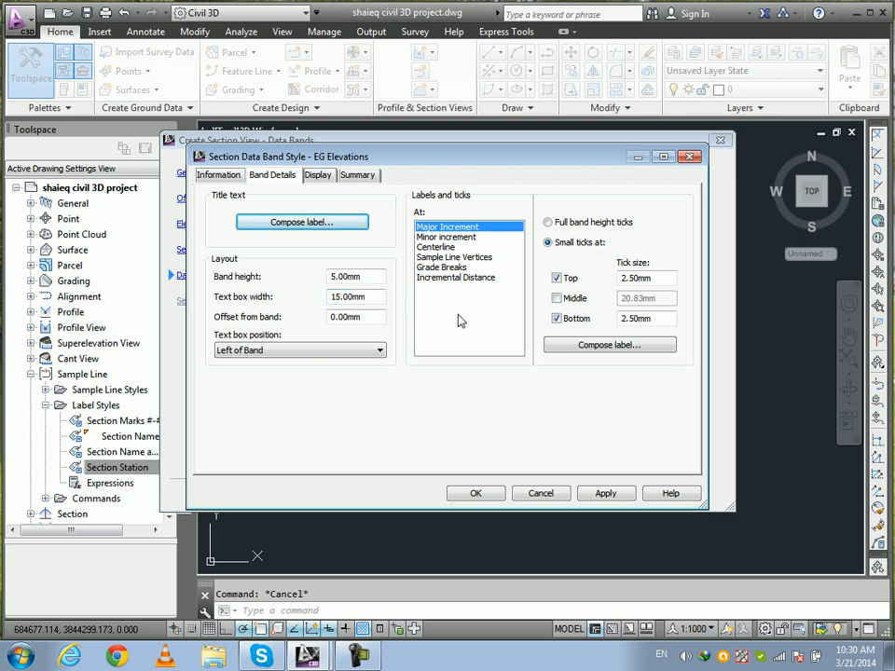
# Set the text height of the EG Elevations band title label to 0.5 mm.
pyautogui.click(326, 222)
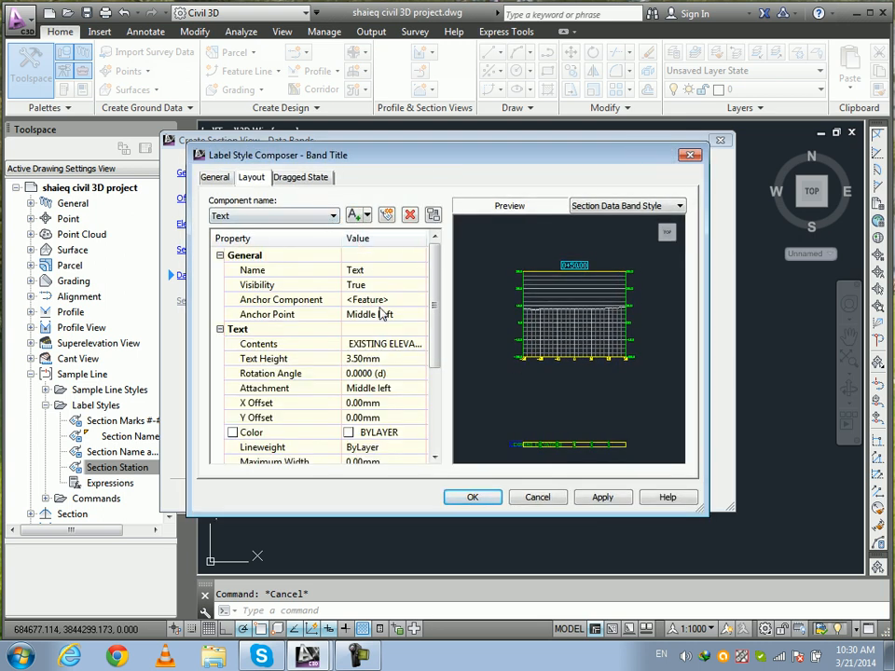
pyautogui.doubleClick(389, 360)
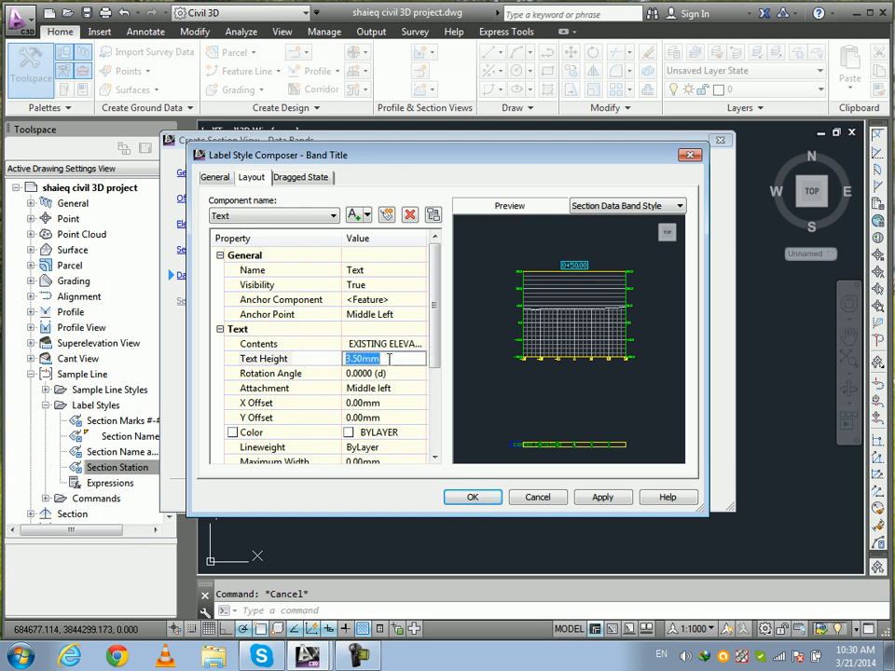
pyautogui.write('.2')
pyautogui.press('Return')
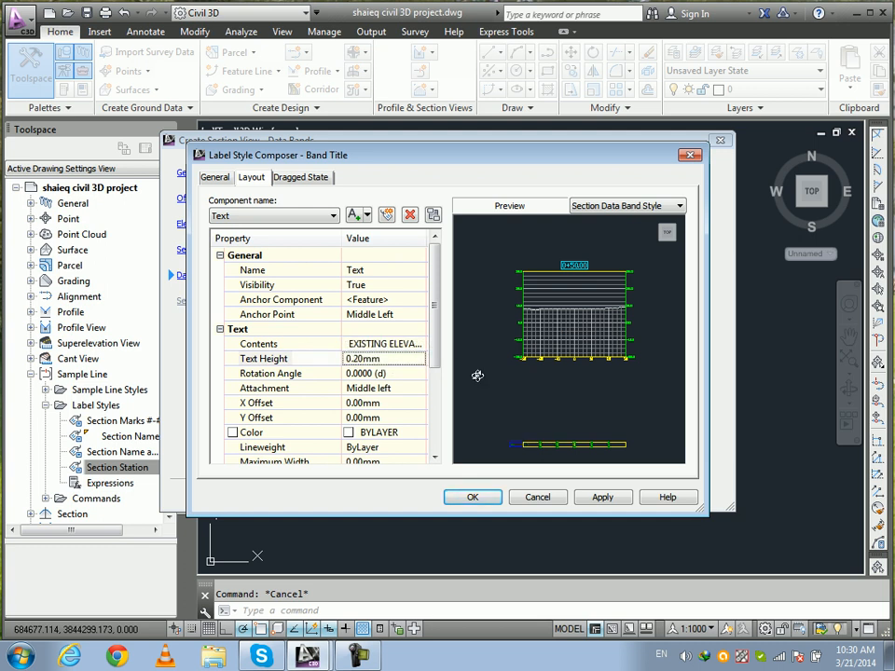
pyautogui.doubleClick(401, 360)
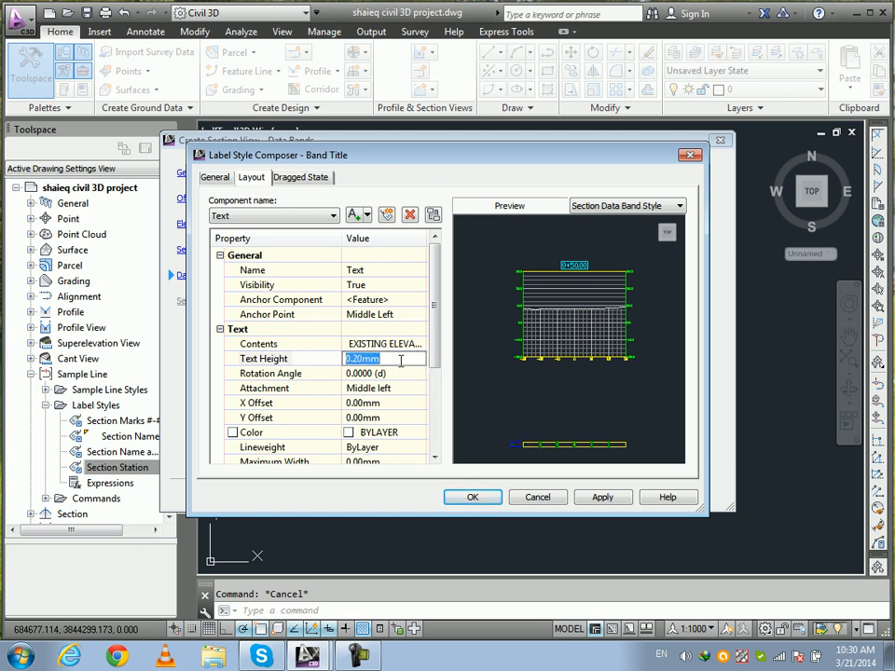
pyautogui.write('.5')
pyautogui.press('Return')
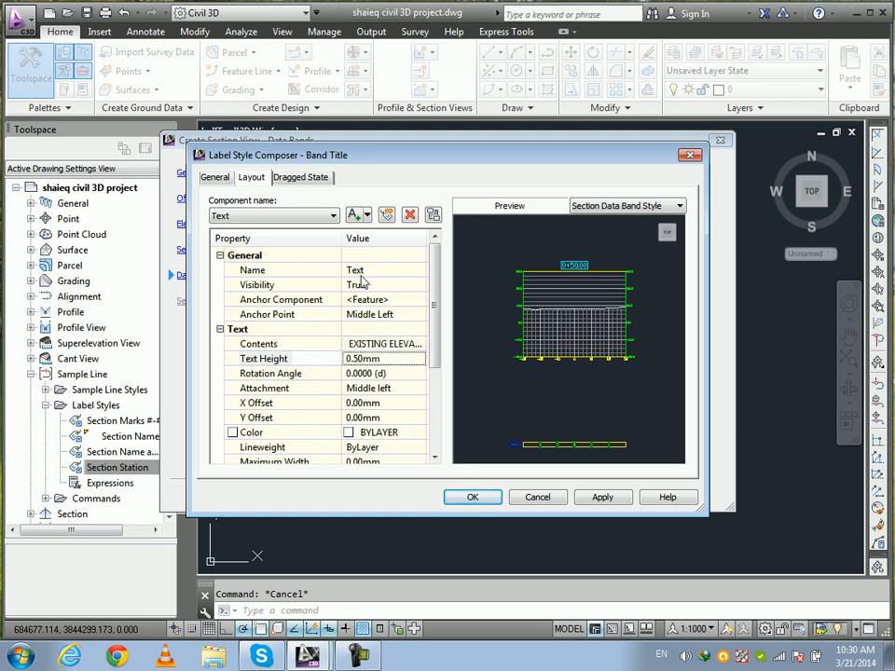
# Set the band title text's anchor point and attachment to middle center and accept the label layout.
pyautogui.click(372, 315)
pyautogui.click(378, 315)
pyautogui.click(389, 375)
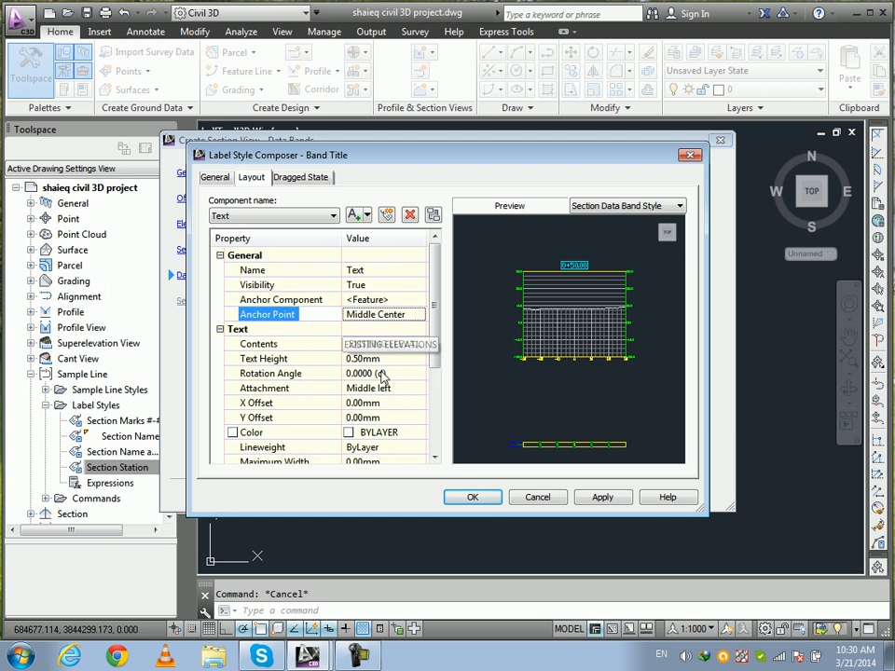
pyautogui.click(382, 388)
pyautogui.click(420, 388)
pyautogui.click(384, 450)
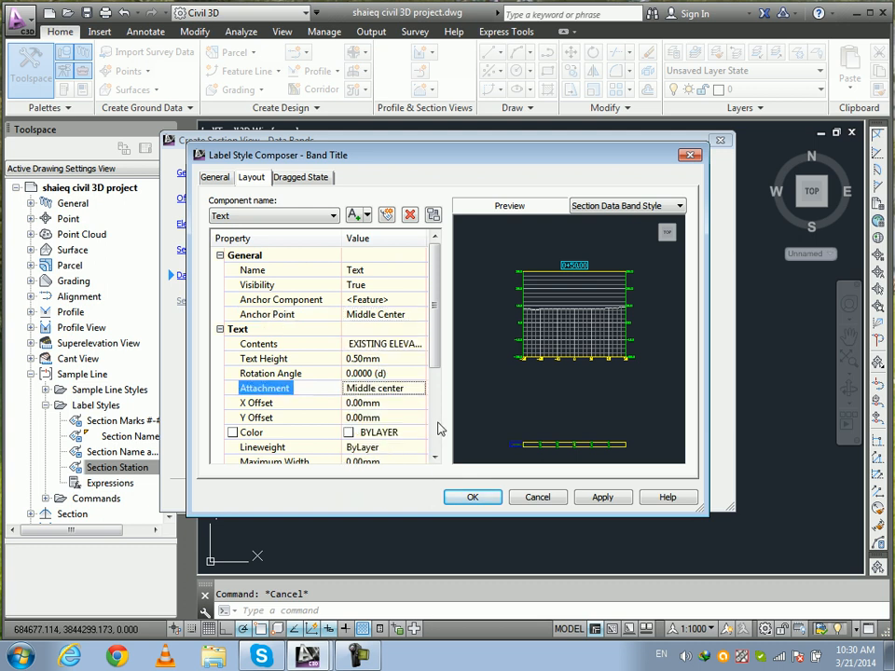
pyautogui.click(485, 498)
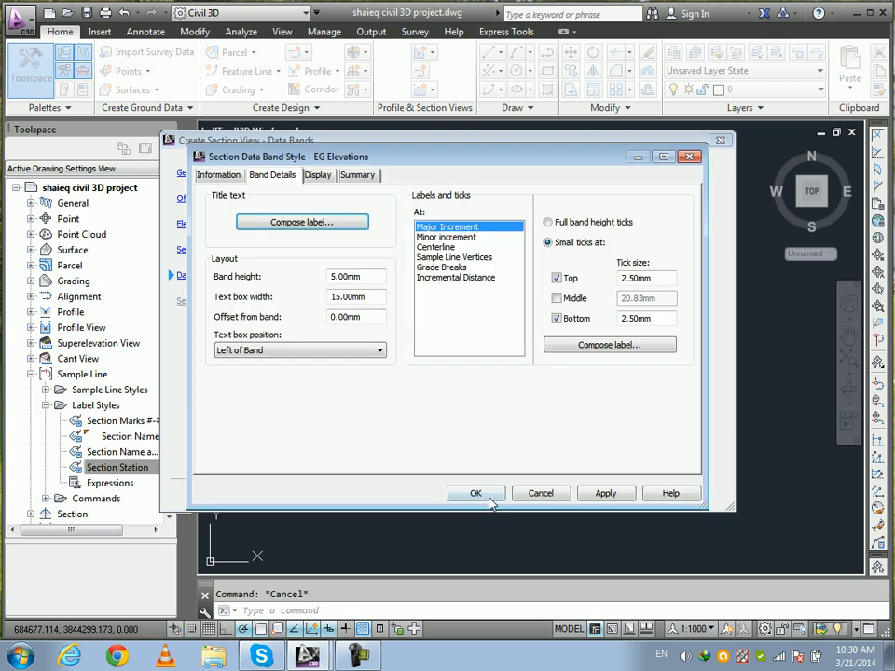
pyautogui.click(317, 175)
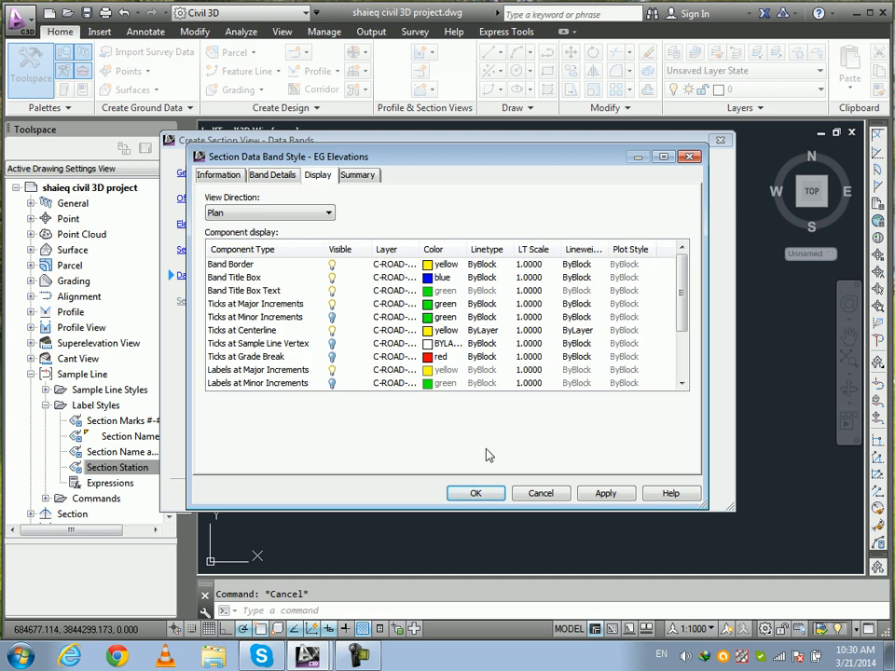
pyautogui.click(273, 176)
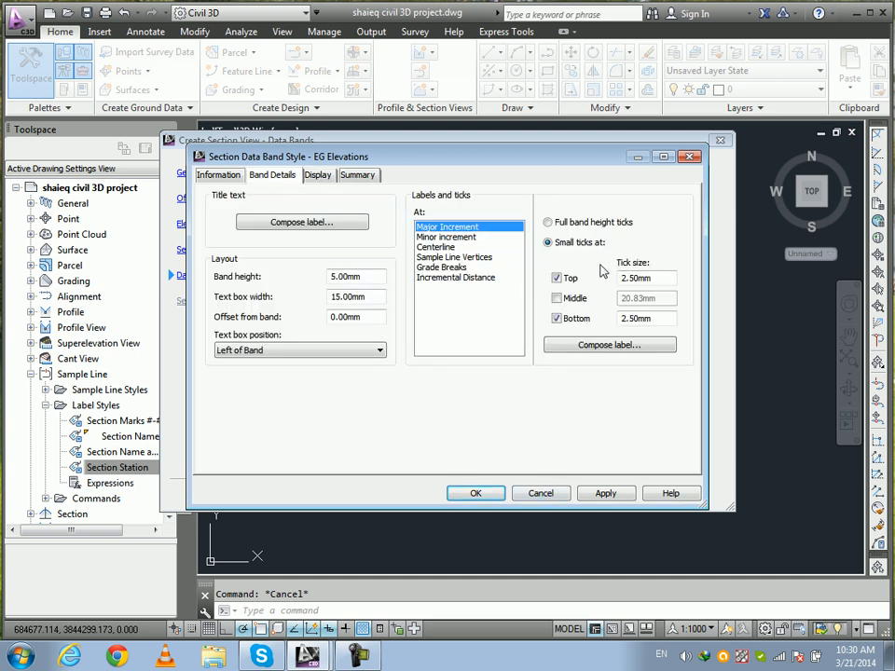
# Set the top and bottom tick sizes of the EG Elevations band's major increment to 0.2 mm.
pyautogui.moveTo(654, 280); pyautogui.dragTo(620, 279)
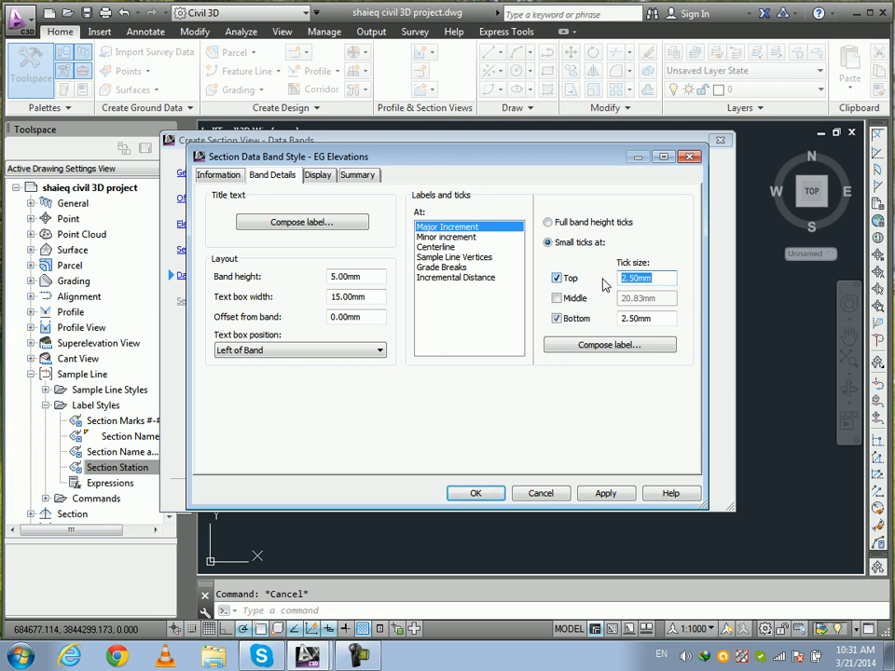
pyautogui.write('.2')
pyautogui.moveTo(673, 318); pyautogui.dragTo(634, 318)
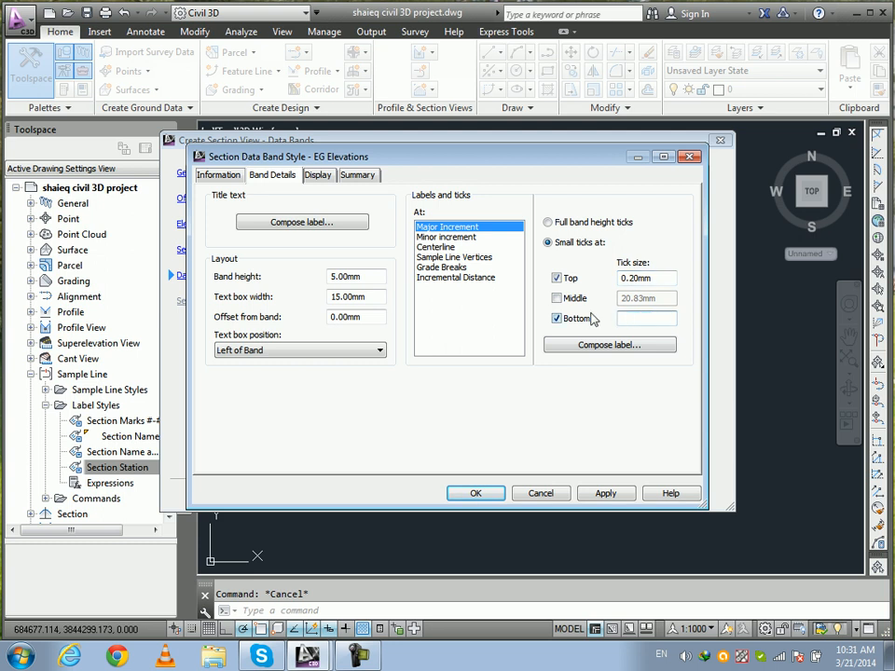
# Set the text height of the EG Elevations major increment label to 0.2 mm and accept the label layout.
pyautogui.click(597, 344)
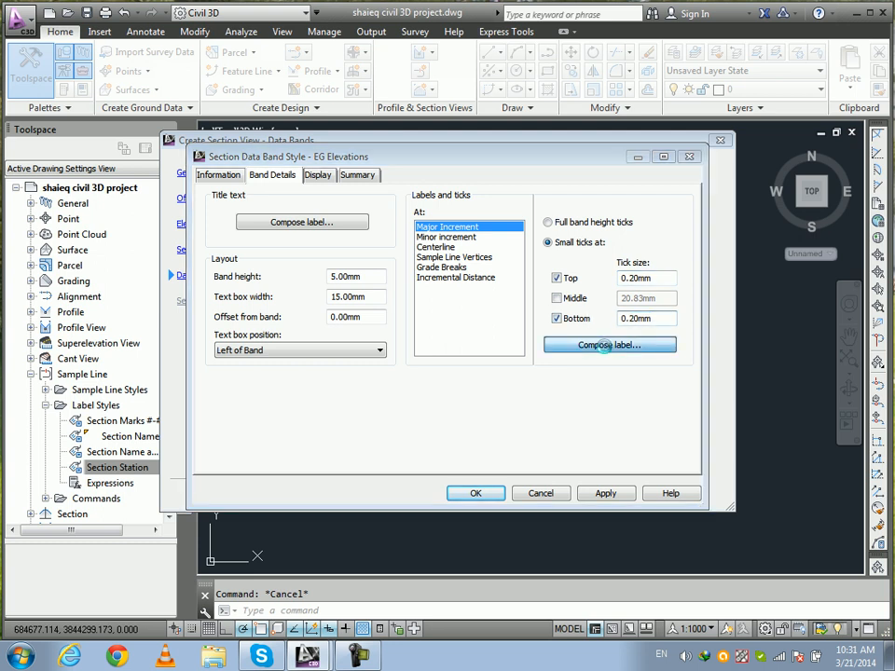
pyautogui.click(381, 359)
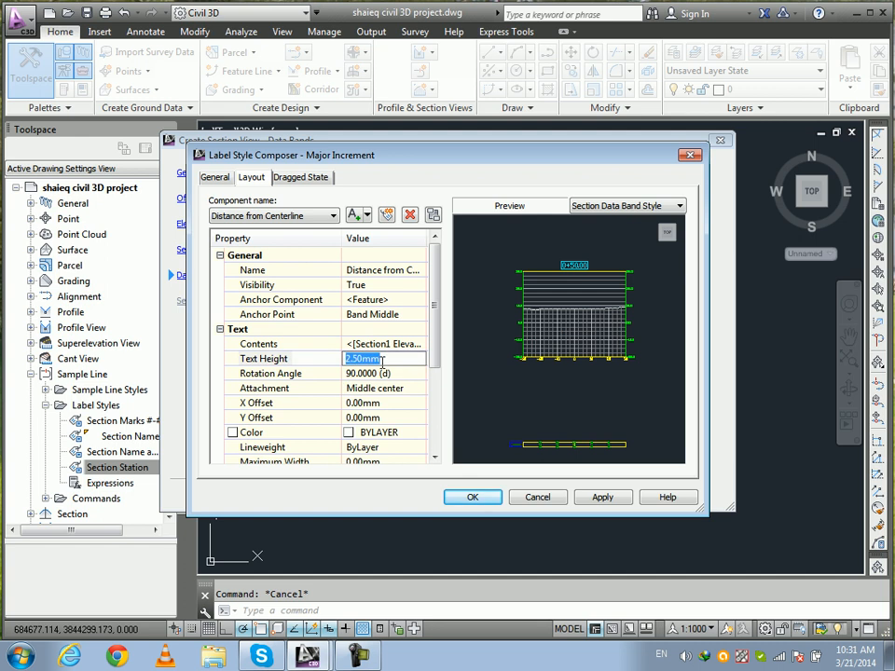
pyautogui.write('.2')
pyautogui.press('Return')
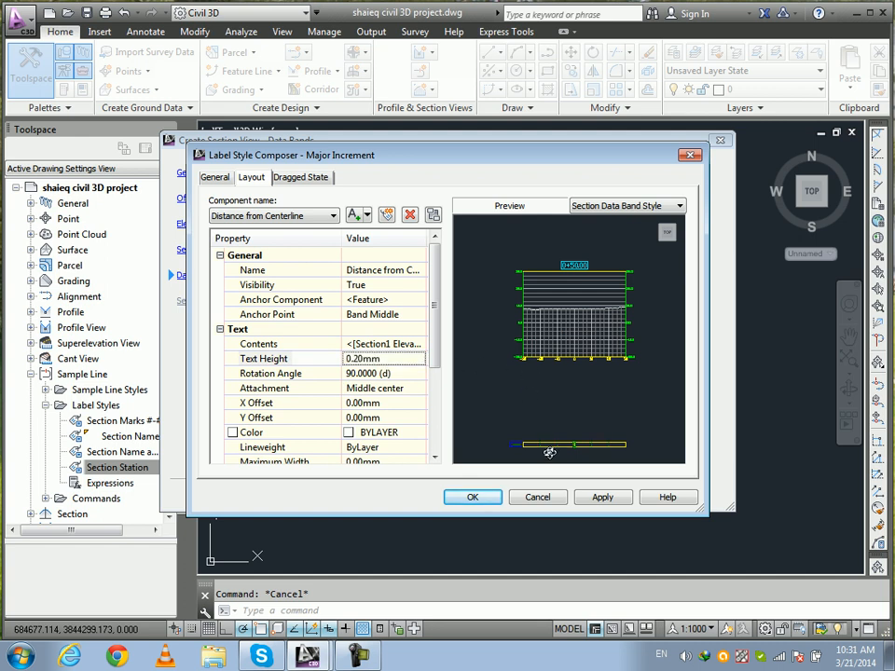
pyautogui.click(597, 497)
pyautogui.click(512, 500)
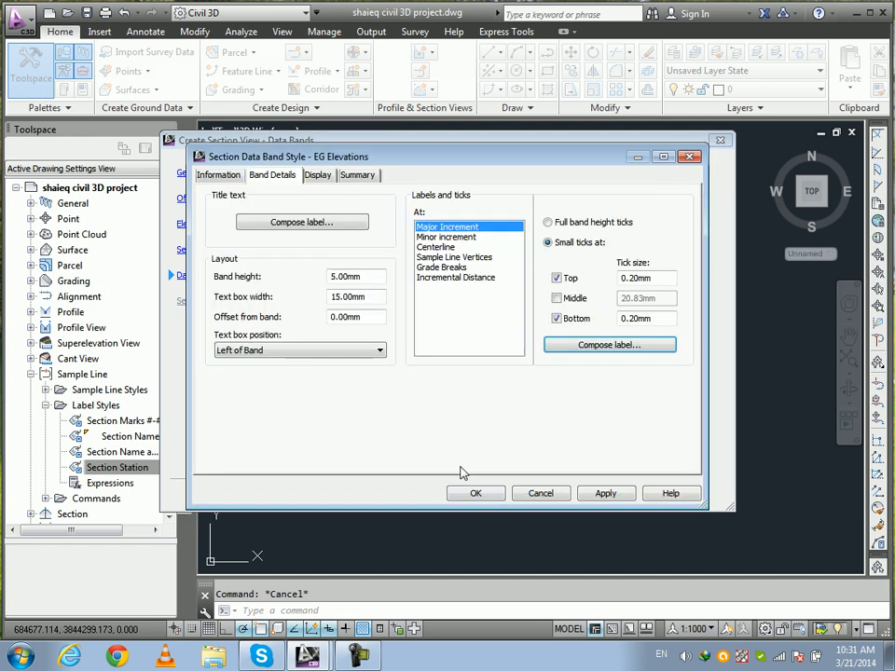
# Set the EG Elevations minor increment's top and bottom tick sizes to 0.2 mm and check its label layout.
pyautogui.click(446, 236)
pyautogui.click(669, 279)
pyautogui.doubleClick(669, 278)
pyautogui.write('.2')
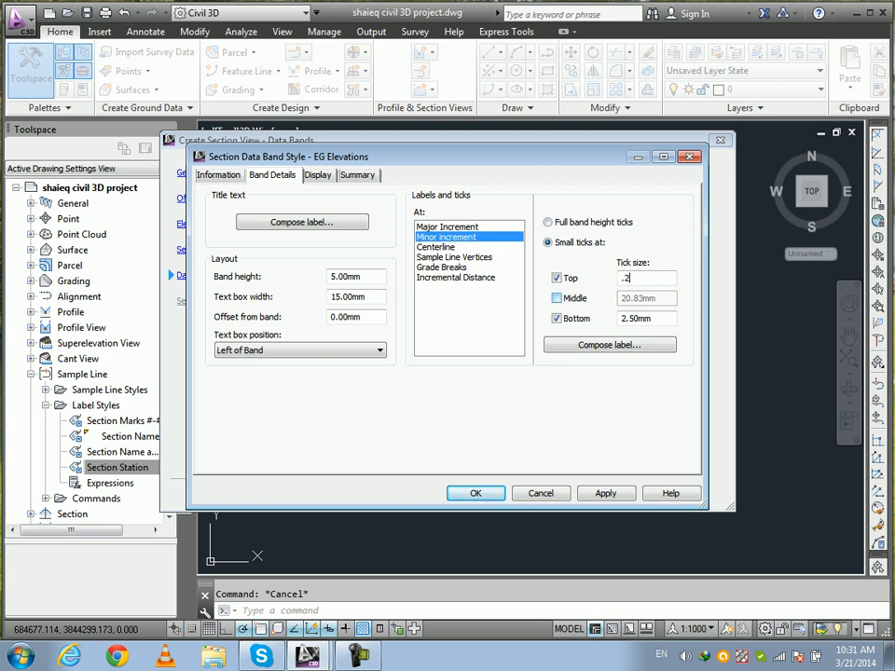
pyautogui.doubleClick(666, 318)
pyautogui.write('.2')
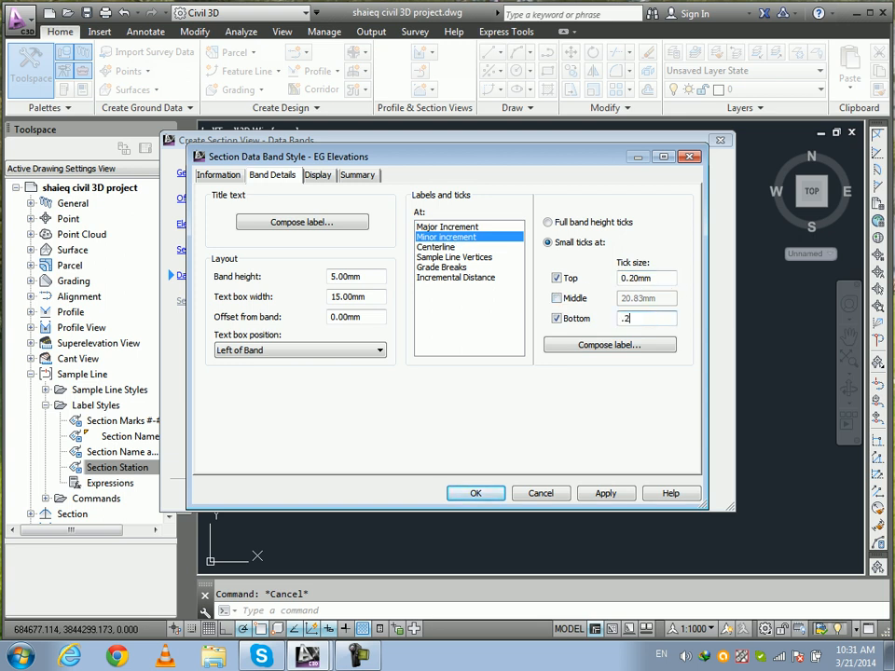
pyautogui.click(585, 348)
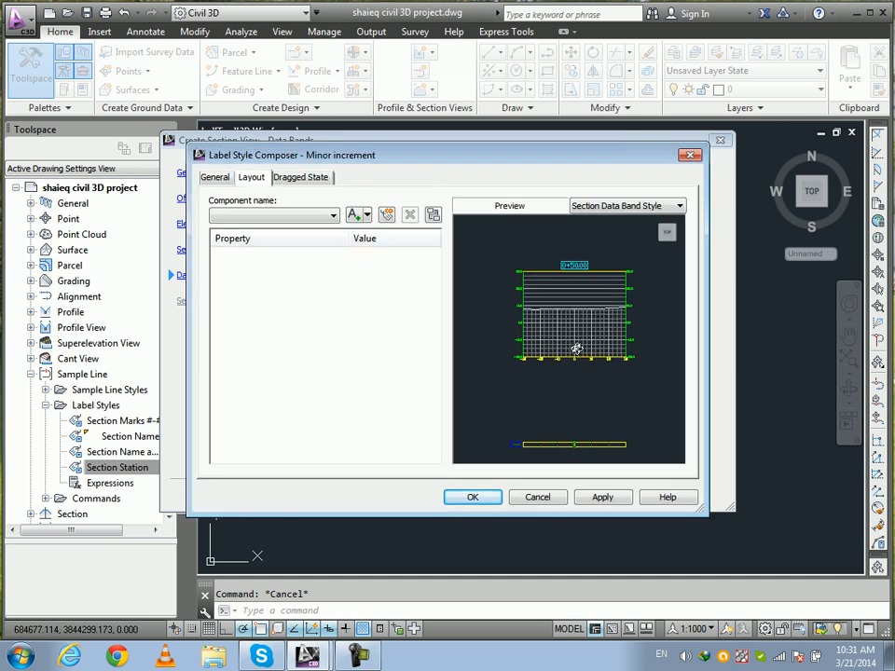
pyautogui.click(459, 501)
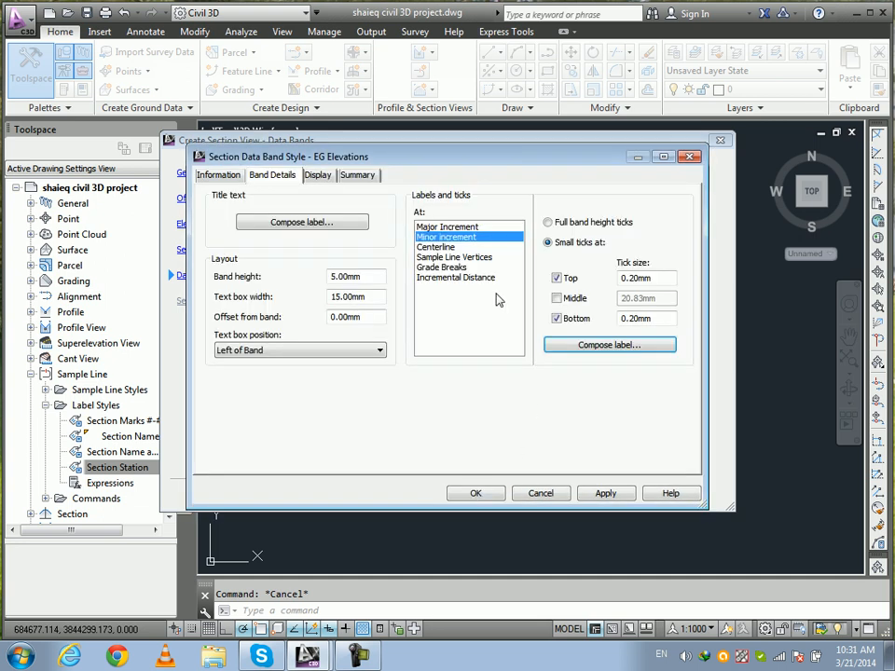
# Set the top and bottom tick sizes of the EG Elevations band's centerline to 0.2 mm.
pyautogui.click(461, 247)
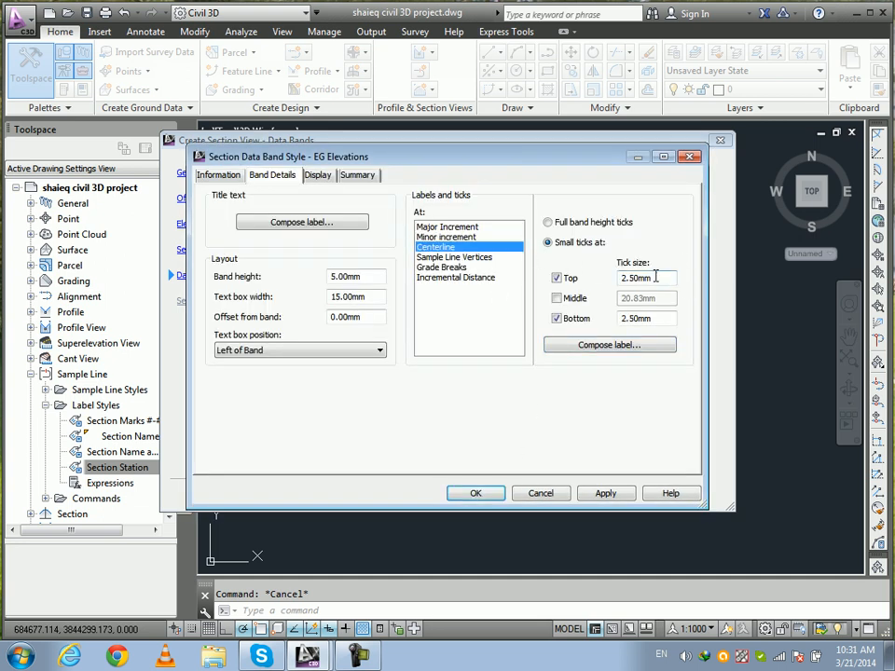
pyautogui.write('.2')
pyautogui.press('Tab')
pyautogui.write('.2')
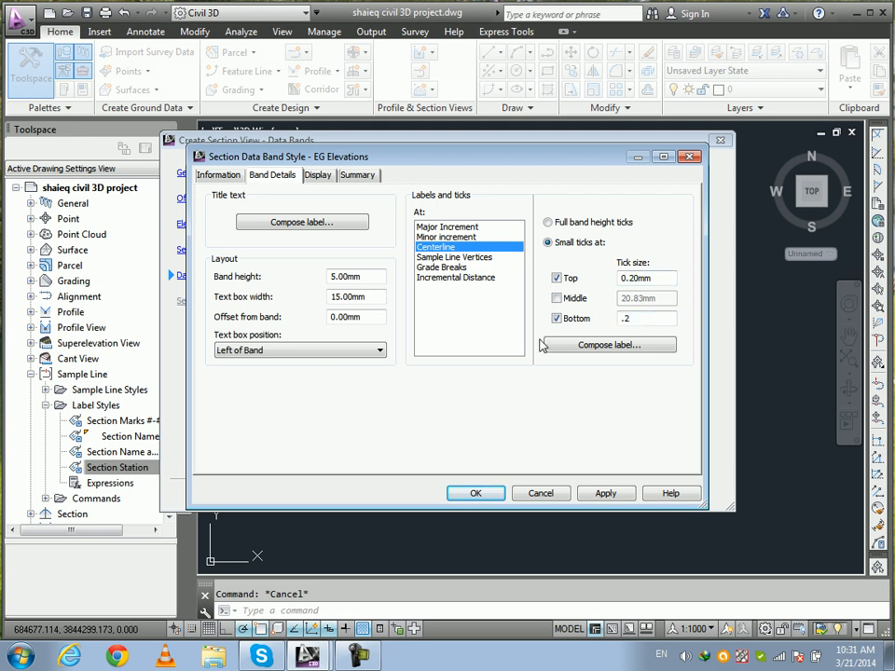
# Set the EG Elevations centerline label's text height to 0.2 mm and save the band style.
pyautogui.click(597, 345)
pyautogui.click(371, 358)
pyautogui.write('.2')
pyautogui.click(595, 498)
pyautogui.click(493, 497)
pyautogui.click(606, 494)
pyautogui.click(476, 493)
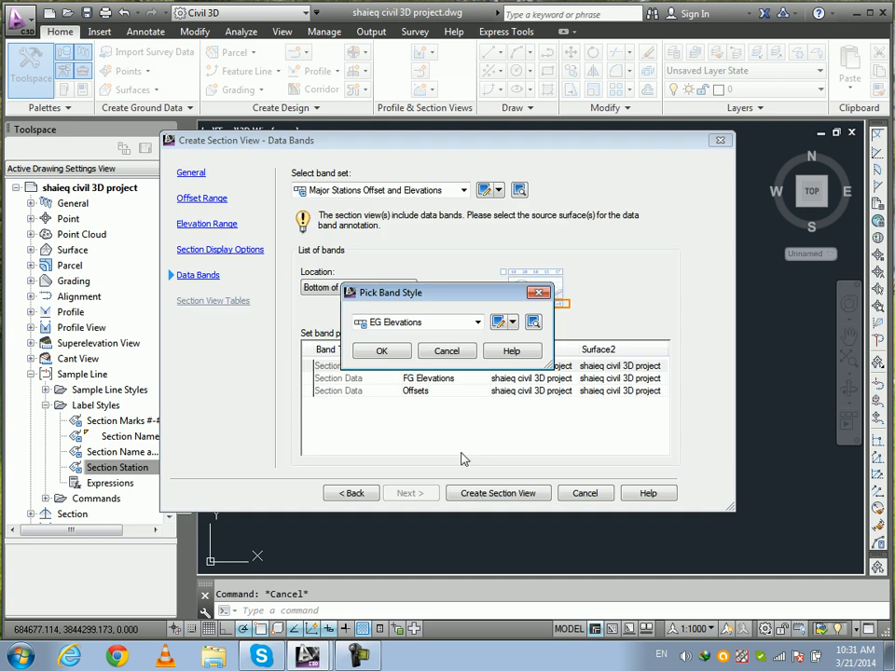
pyautogui.click(398, 353)
# Edit the FG Elevations data band style to a band height of 5 mm and a text box width of 15 mm.
pyautogui.click(480, 386)
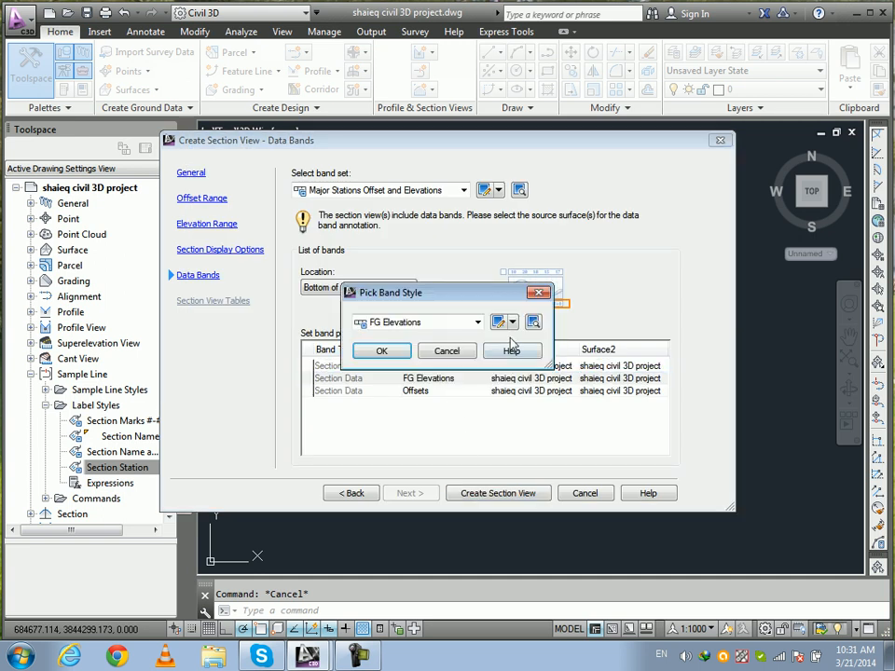
pyautogui.click(502, 321)
pyautogui.write('5')
pyautogui.press('Tab')
pyautogui.write('15')
# Set the text height of the FG Elevations band title label to 0.5 mm.
pyautogui.click(317, 227)
pyautogui.click(373, 359)
pyautogui.write('.')
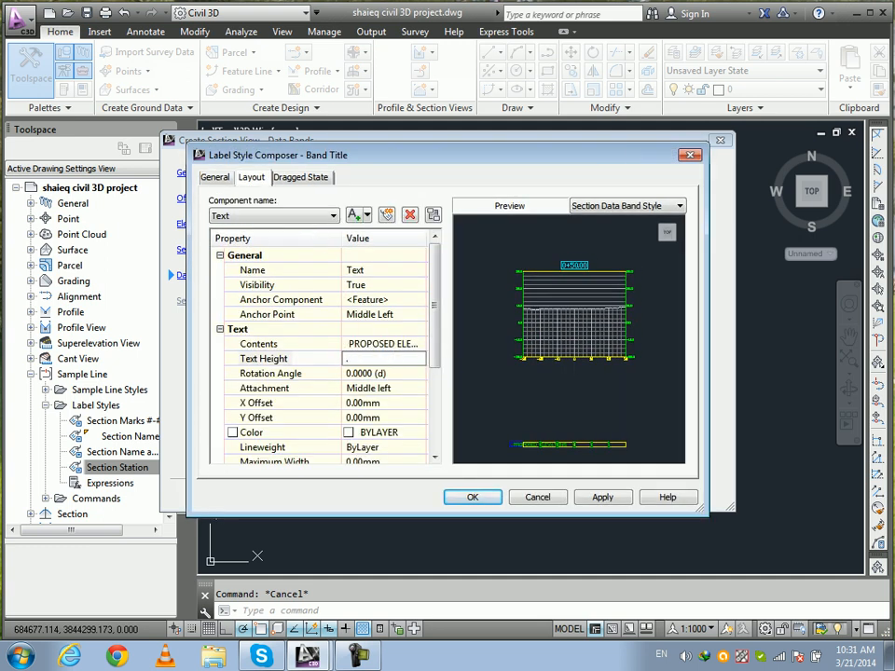
pyautogui.write('5')
pyautogui.press('Return')
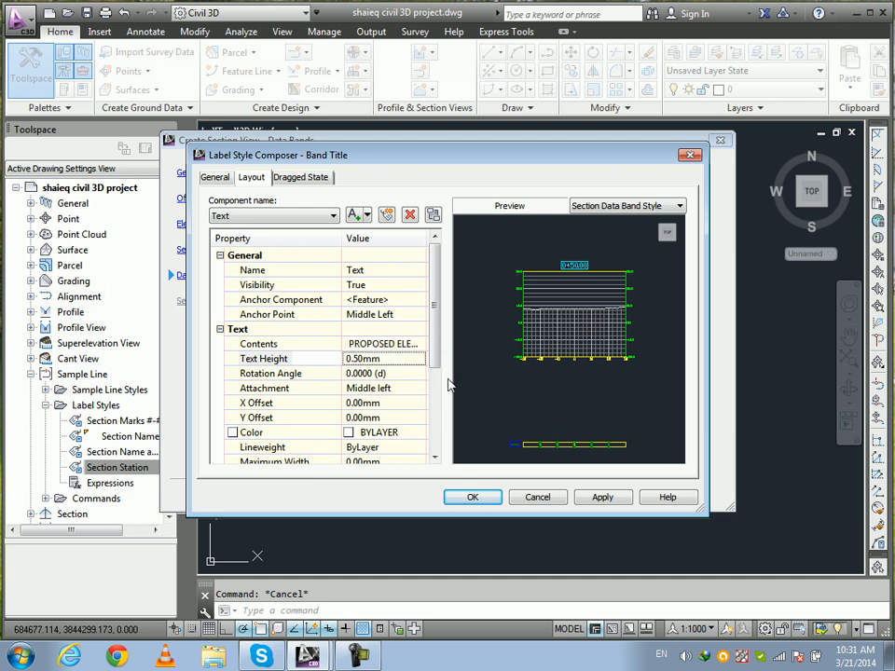
# Set the FG Elevations title text's anchor point and attachment to middle center and accept the label layout.
pyautogui.click(390, 315)
pyautogui.click(390, 314)
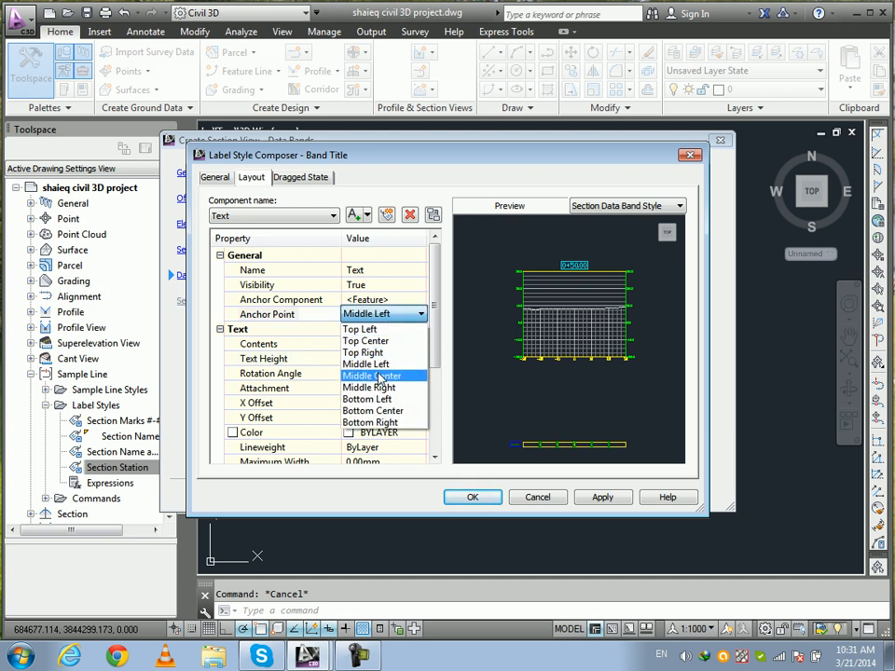
pyautogui.click(382, 371)
pyautogui.click(395, 389)
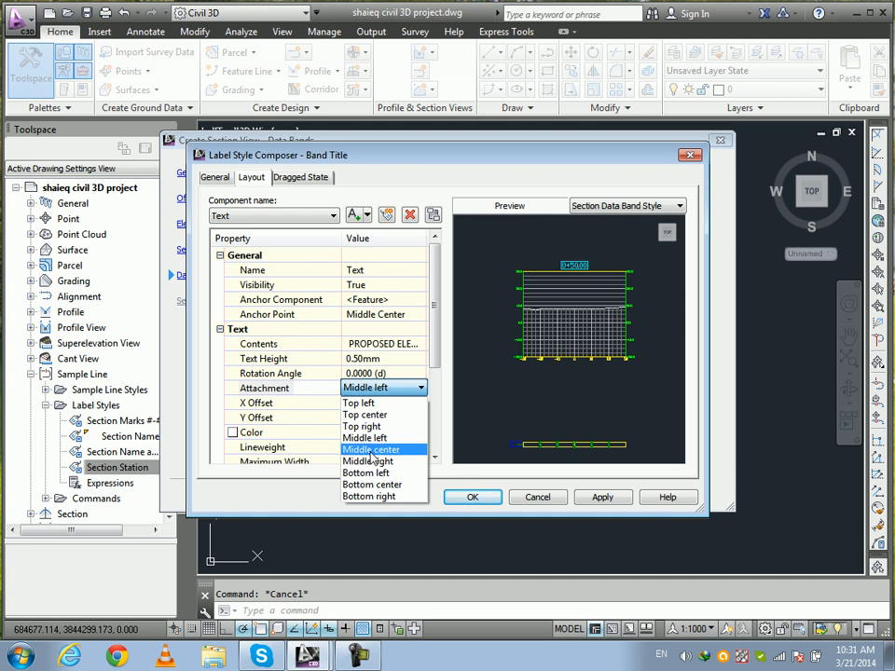
pyautogui.click(371, 450)
pyautogui.click(489, 500)
# Set the top and bottom tick sizes of the FG Elevations band's major increment to 0.2 mm.
pyautogui.moveTo(660, 284); pyautogui.dragTo(601, 286)
pyautogui.press('BackSpace')
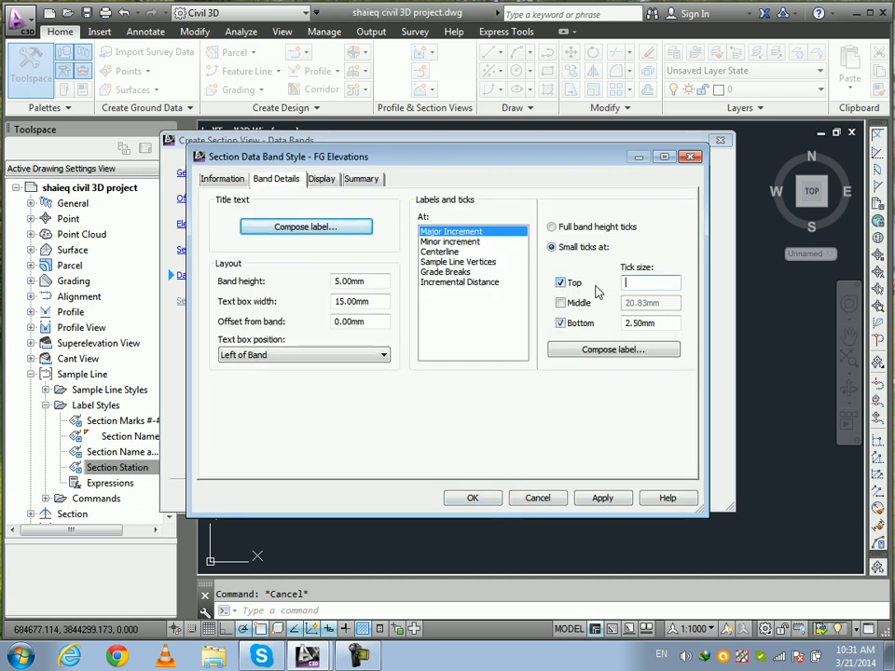
pyautogui.write('.3')
pyautogui.press('Tab')
pyautogui.write('.2')
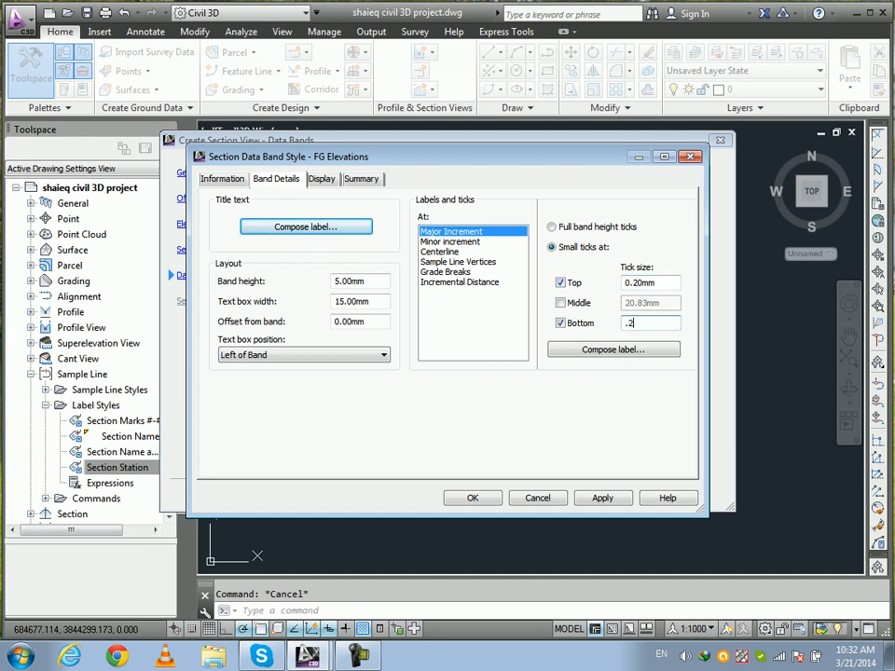
# Set the text height of the FG Elevations major increment label to 0.2 mm and accept the label layout.
pyautogui.click(578, 351)
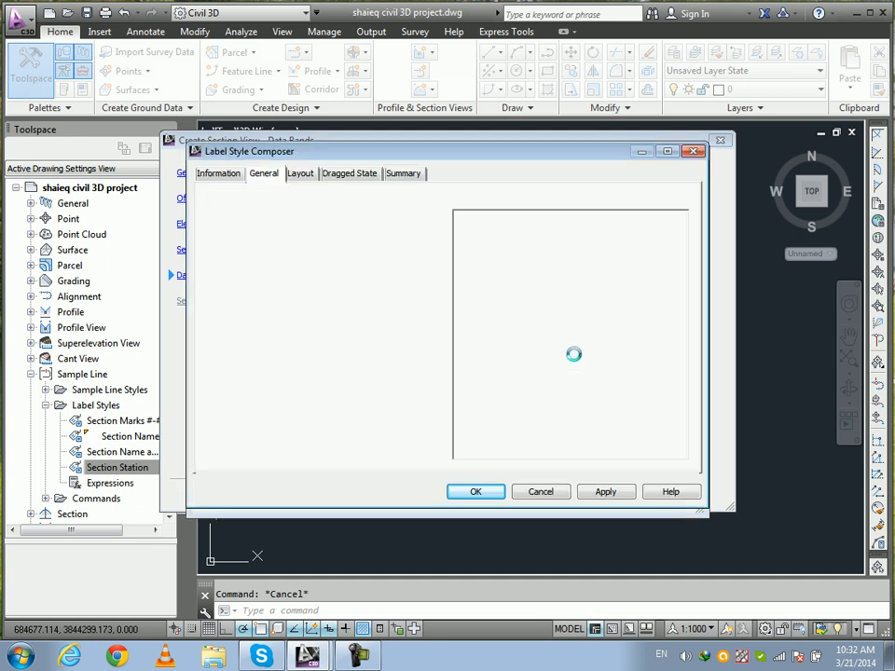
pyautogui.click(369, 358)
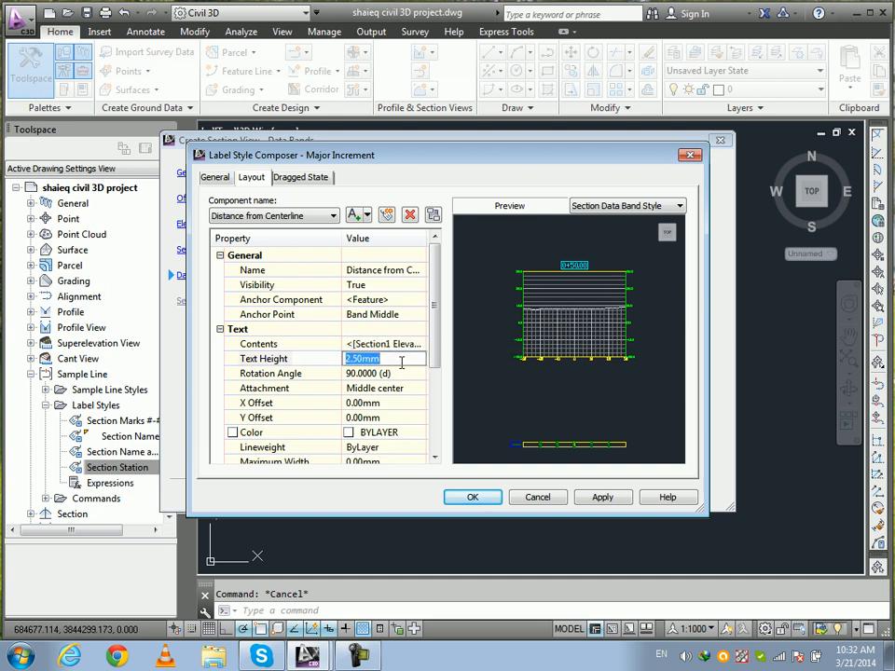
pyautogui.write('.2')
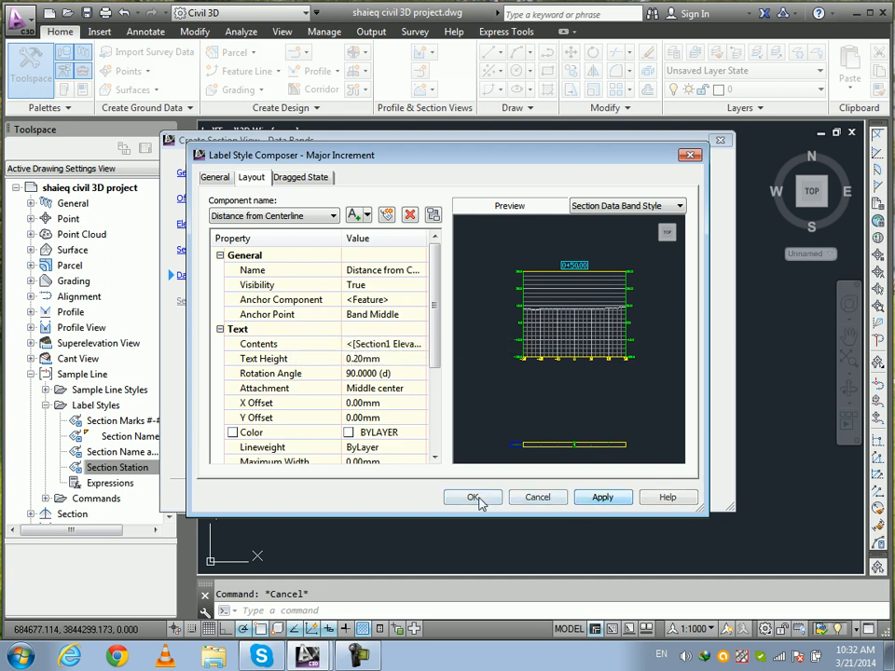
pyautogui.click(495, 502)
# Set the FG Elevations minor increment's top and bottom tick sizes to 0.2 mm and check its label layout.
pyautogui.click(457, 242)
pyautogui.click(671, 283)
pyautogui.write('.2')
pyautogui.click(656, 323)
pyautogui.write('.2')
pyautogui.click(602, 351)
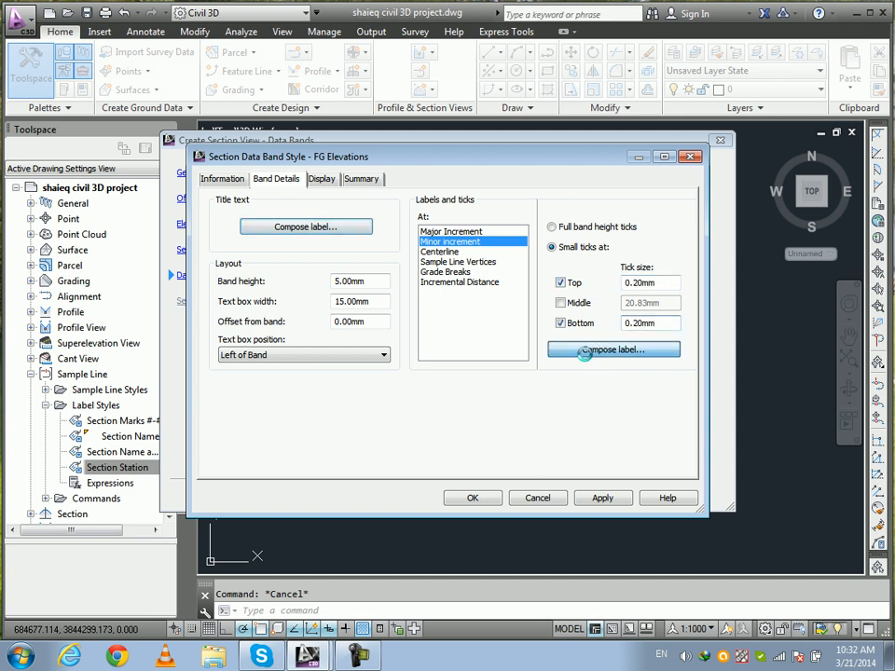
pyautogui.click(484, 498)
# Set the top and bottom tick sizes of the FG Elevations band's centerline to 0.2 mm.
pyautogui.click(494, 251)
pyautogui.click(643, 283)
pyautogui.write('.2')
pyautogui.click(669, 323)
pyautogui.write('.2')
# Set the FG Elevations centerline label's text height to 0.2 mm and save the band style.
pyautogui.click(623, 350)
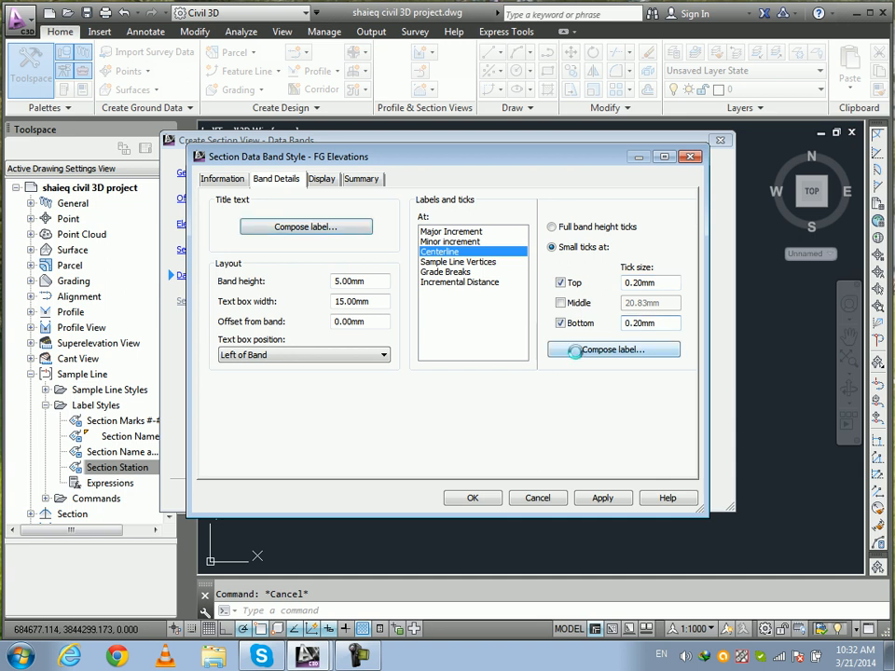
pyautogui.click(382, 359)
pyautogui.write('.2')
pyautogui.press('Return')
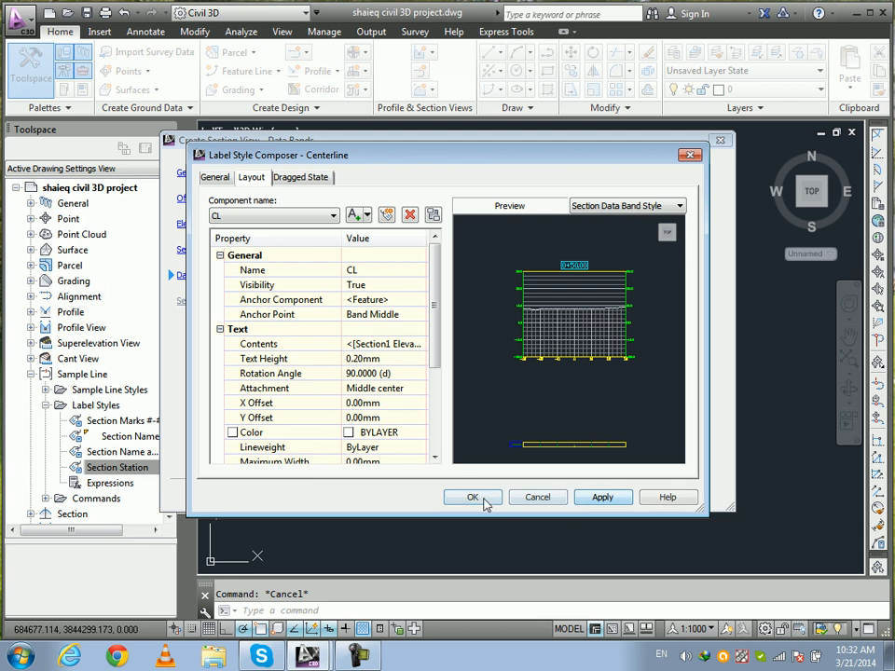
pyautogui.click(473, 498)
pyautogui.click(473, 498)
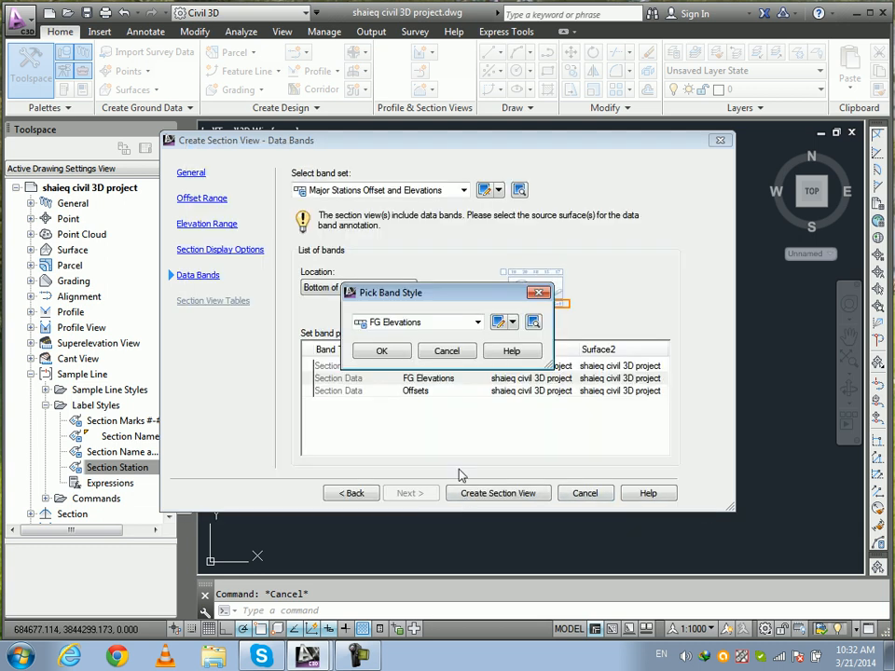
pyautogui.click(380, 350)
# Edit the Offsets data band style to a band height of 5 mm and a text box width of 15 mm.
pyautogui.click(424, 393)
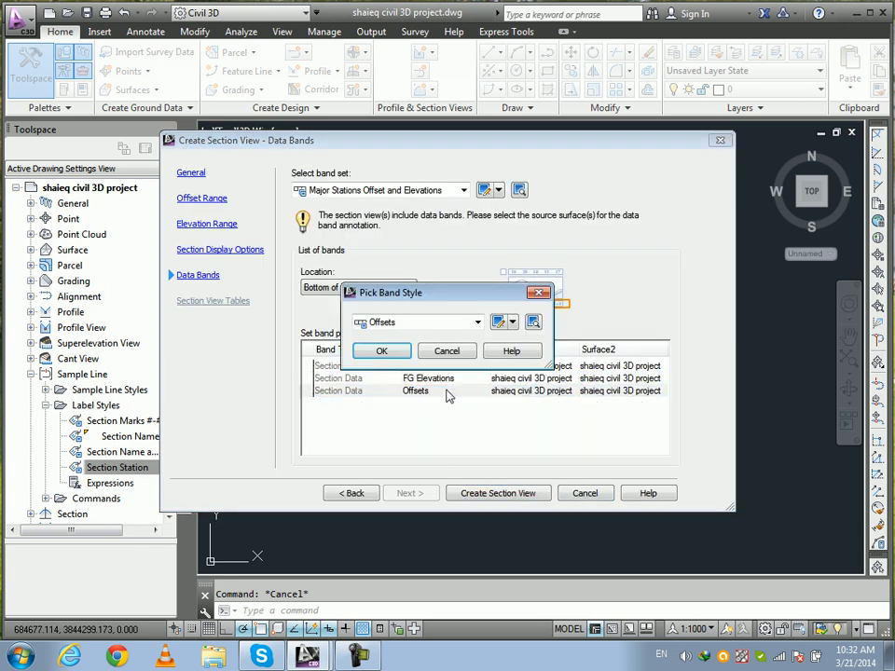
pyautogui.click(503, 322)
pyautogui.press('Tab')
pyautogui.write('5')
pyautogui.press('Tab')
pyautogui.write('15')
# Set the text height of the Offsets band title label to 0.5 mm.
pyautogui.click(308, 226)
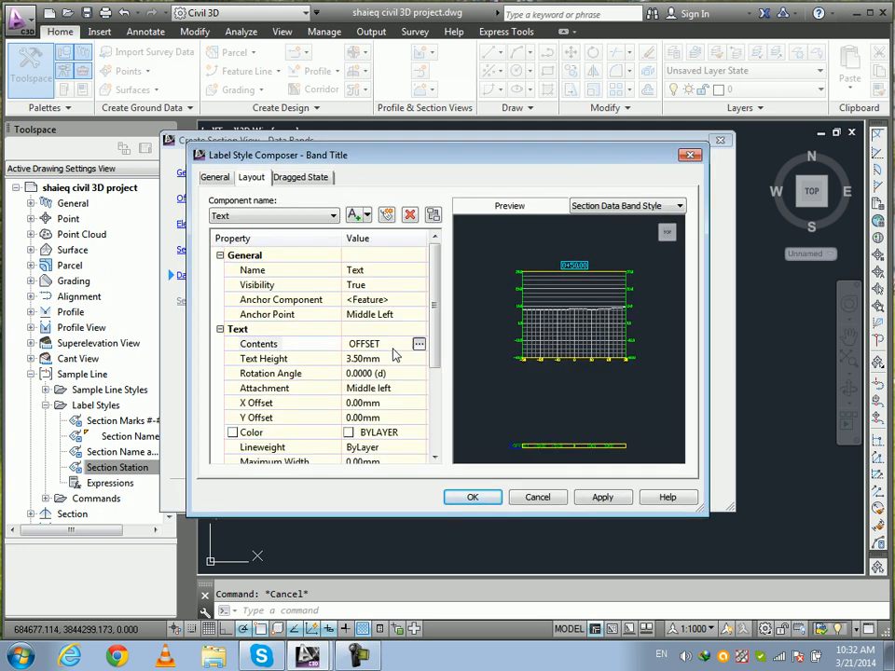
pyautogui.click(394, 357)
pyautogui.write('.2')
pyautogui.click(408, 373)
pyautogui.click(382, 358)
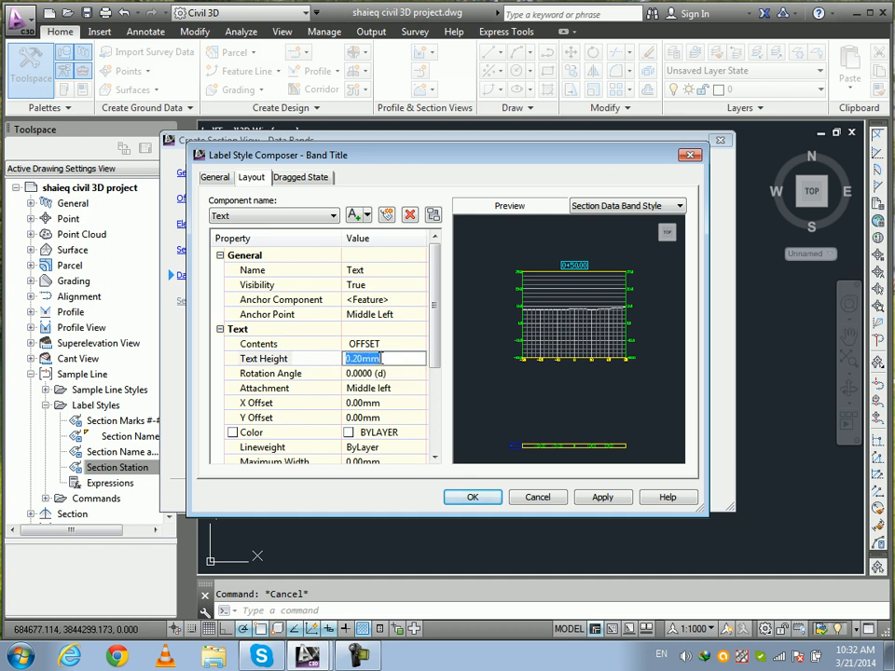
pyautogui.write('.5')
pyautogui.click(389, 371)
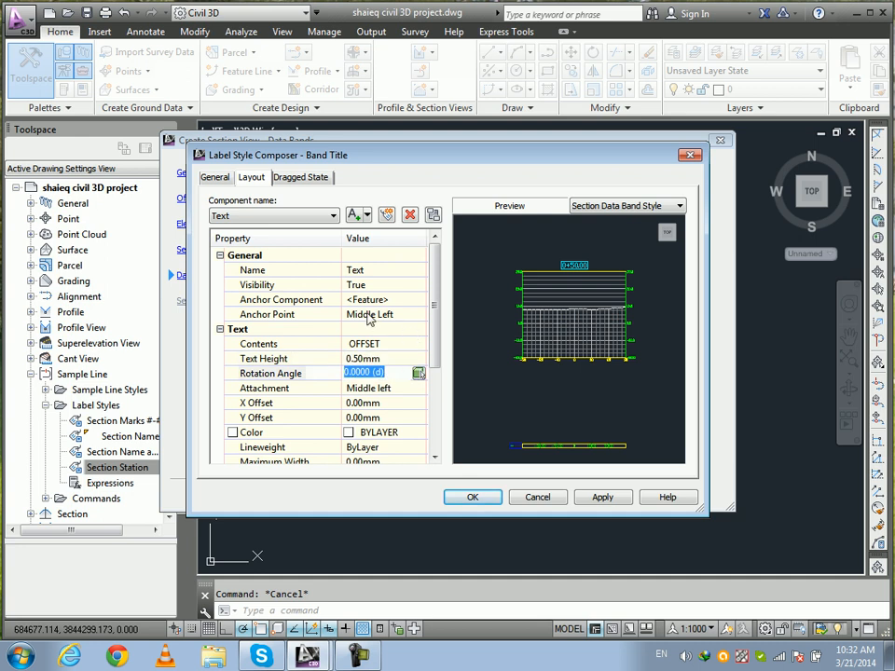
pyautogui.click(529, 391)
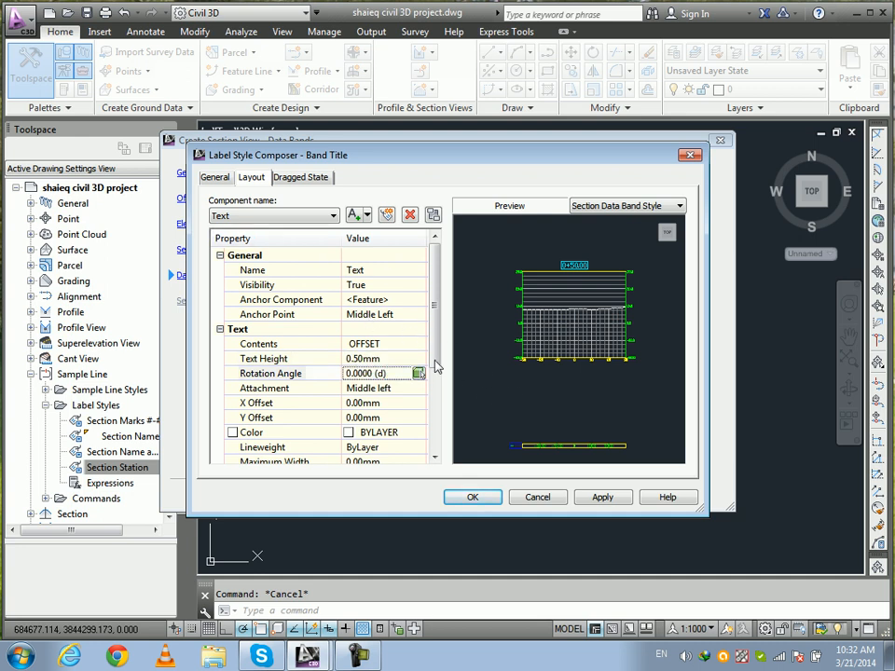
# Set the Offsets title text's anchor point and attachment to middle center and accept the label layout.
pyautogui.click(382, 317)
pyautogui.click(375, 374)
pyautogui.click(389, 388)
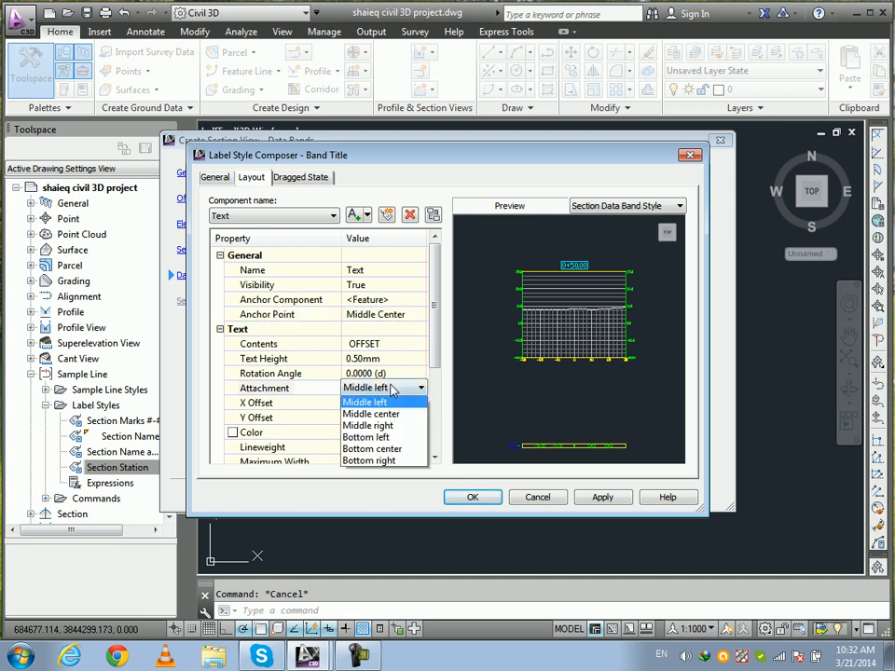
pyautogui.click(393, 392)
pyautogui.click(391, 452)
pyautogui.click(602, 498)
pyautogui.click(473, 501)
# Set the top and bottom tick sizes of the Offsets band's major increment to 0.2 mm.
pyautogui.moveTo(658, 282); pyautogui.dragTo(577, 298)
pyautogui.write('.2')
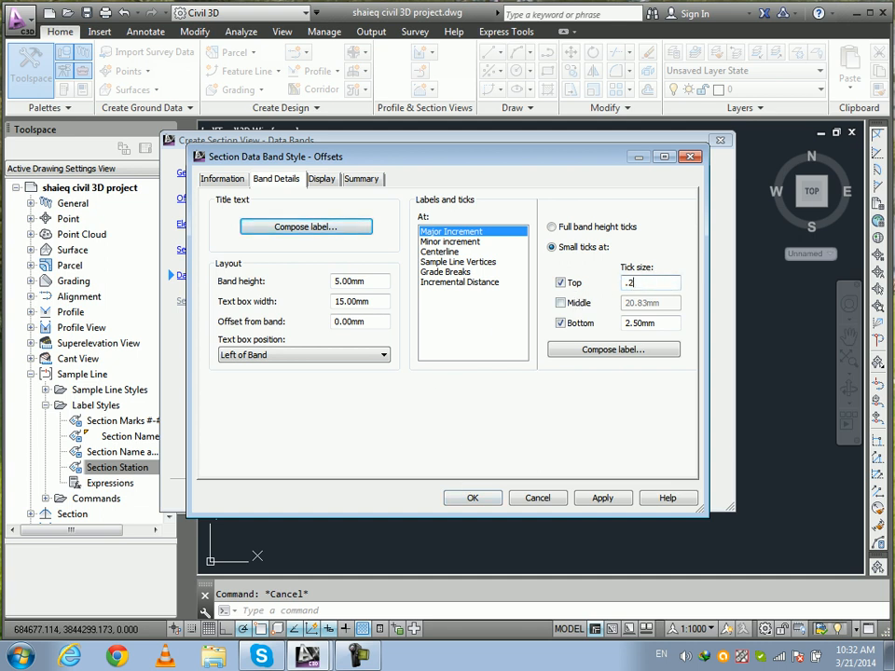
pyautogui.moveTo(679, 323); pyautogui.dragTo(593, 332)
pyautogui.write('.2')
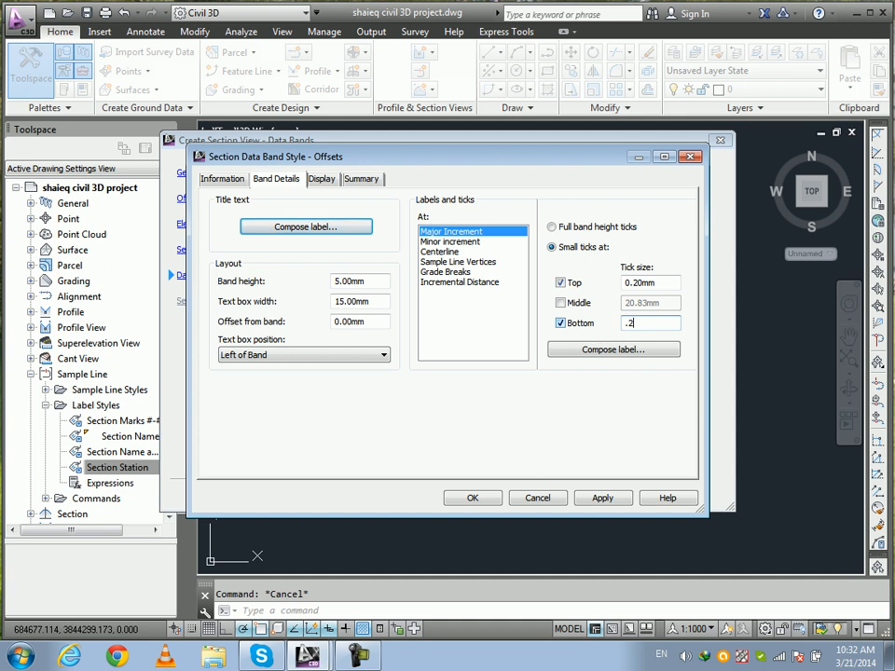
# Set the text height of the Offsets band's major increment label to 0.2 mm and accept the label layout.
pyautogui.click(591, 350)
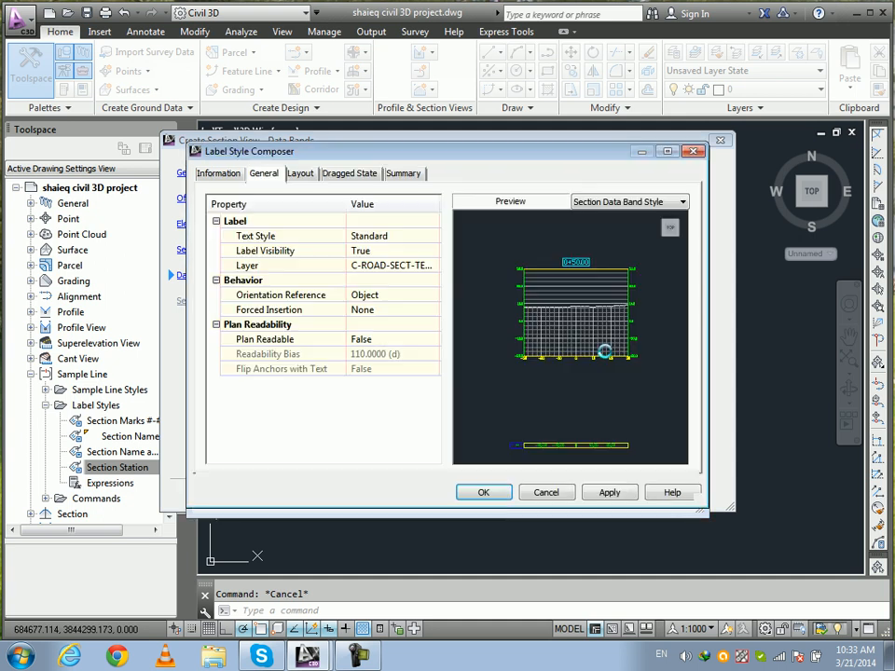
pyautogui.click(396, 359)
pyautogui.write('.2')
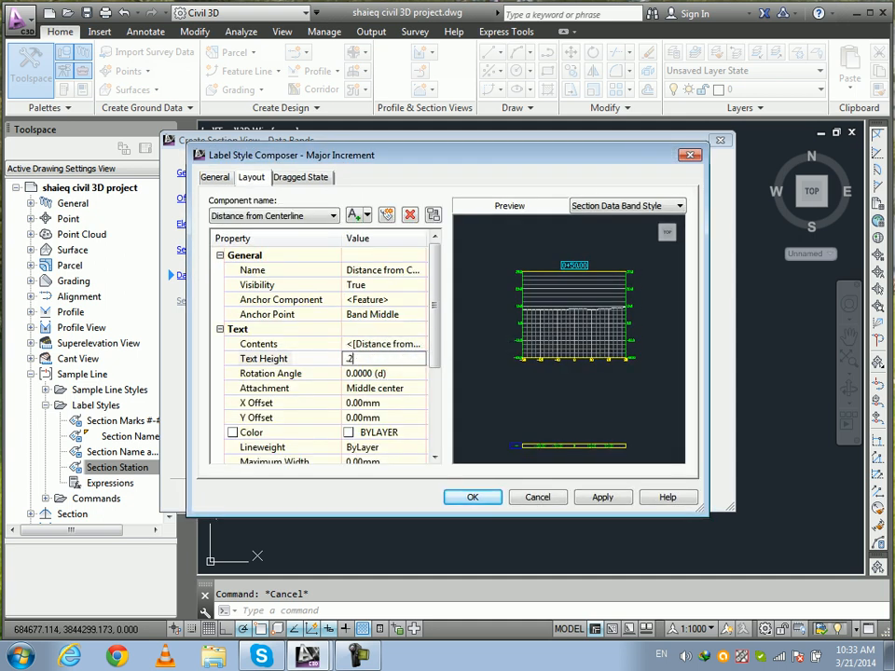
pyautogui.press('Return')
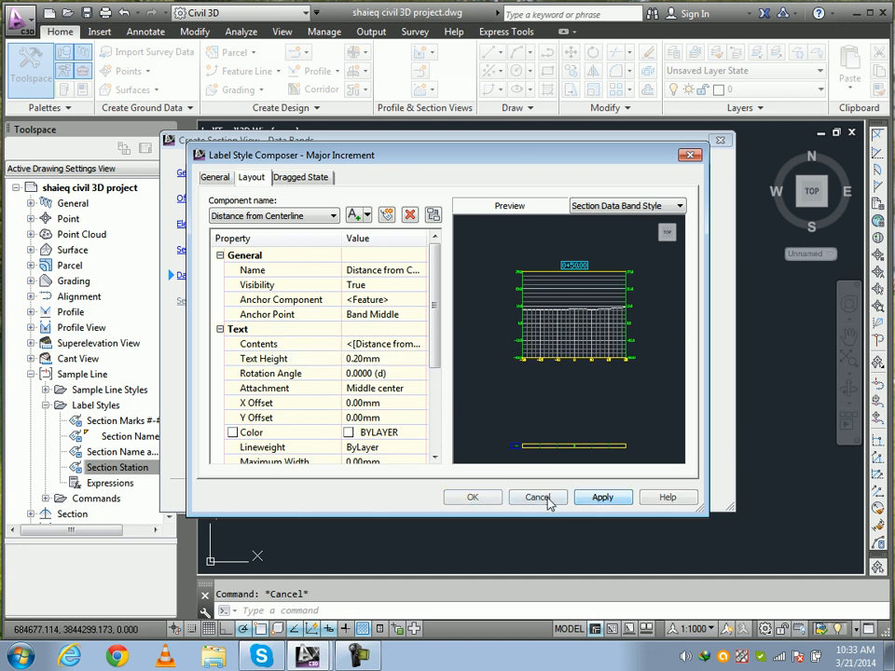
pyautogui.click(473, 501)
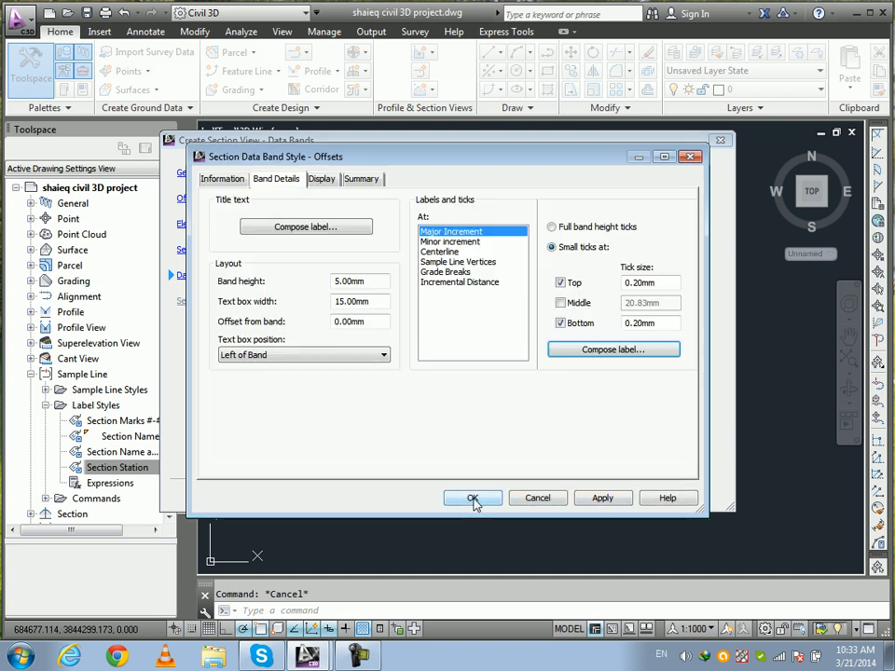
# Set the top and bottom tick sizes of the Offsets band's minor increment to 0.2 mm.
pyautogui.click(432, 240)
pyautogui.write('.2')
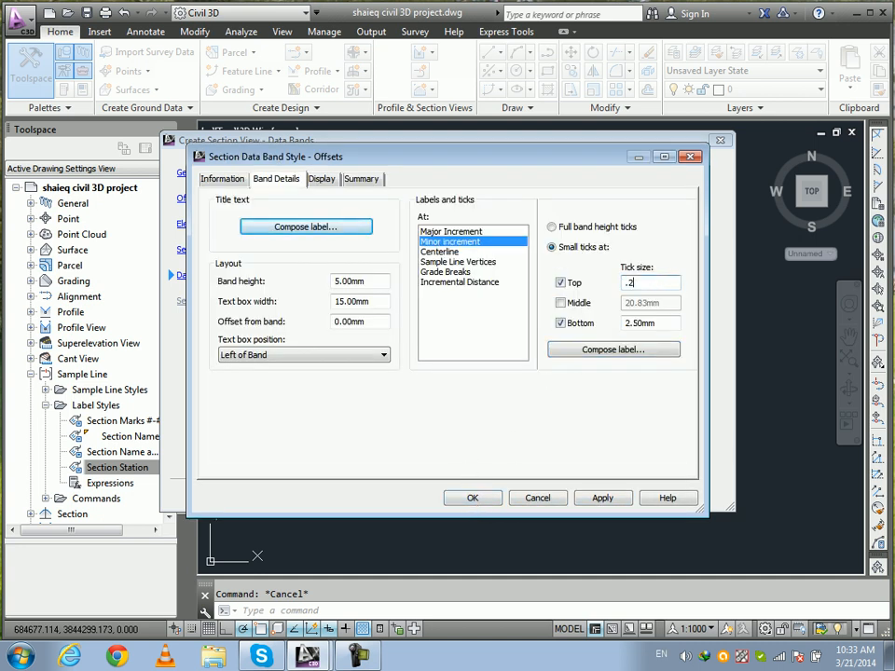
pyautogui.click(657, 322)
pyautogui.doubleClick(652, 322)
pyautogui.write('.2')
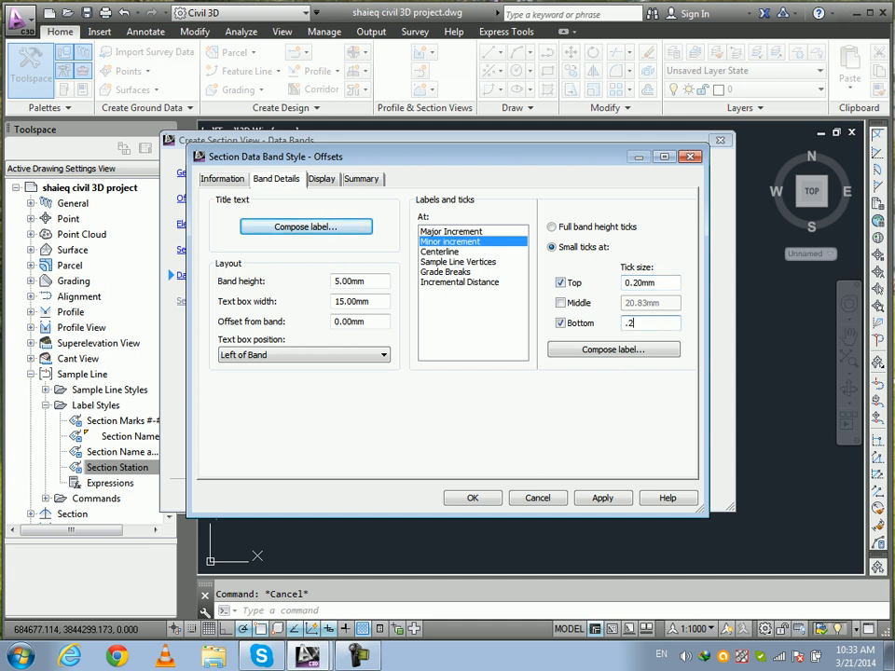
# Set the text height of the Offsets band's minor increment label to 0.2 mm and accept the label layout.
pyautogui.click(601, 354)
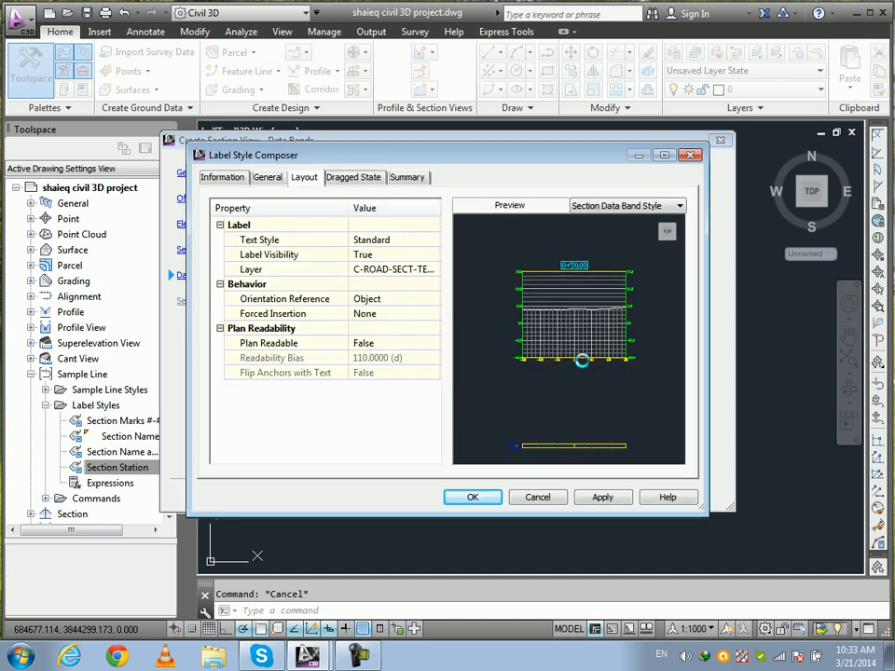
pyautogui.click(390, 359)
pyautogui.write('.2')
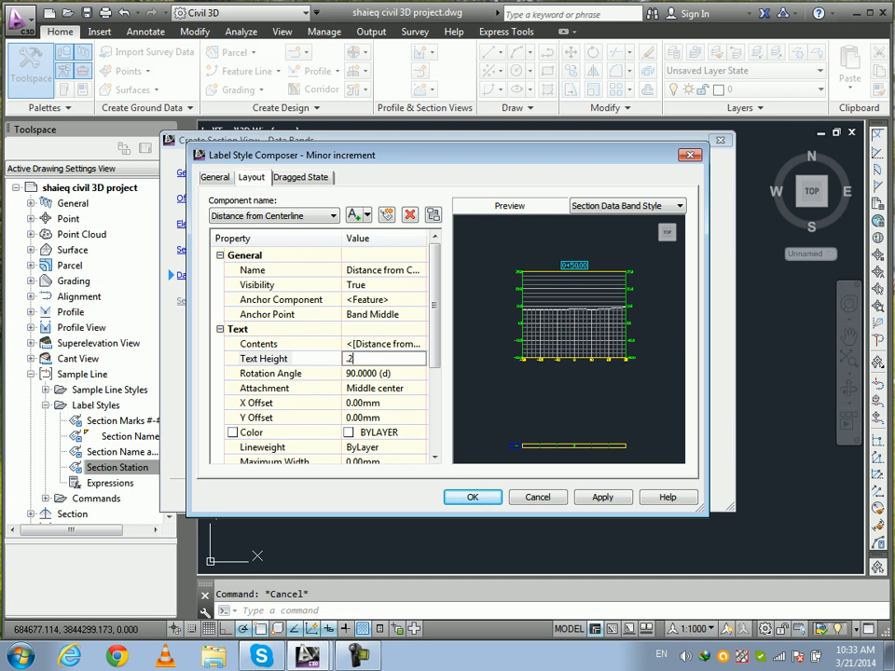
pyautogui.press('Return')
pyautogui.click(473, 497)
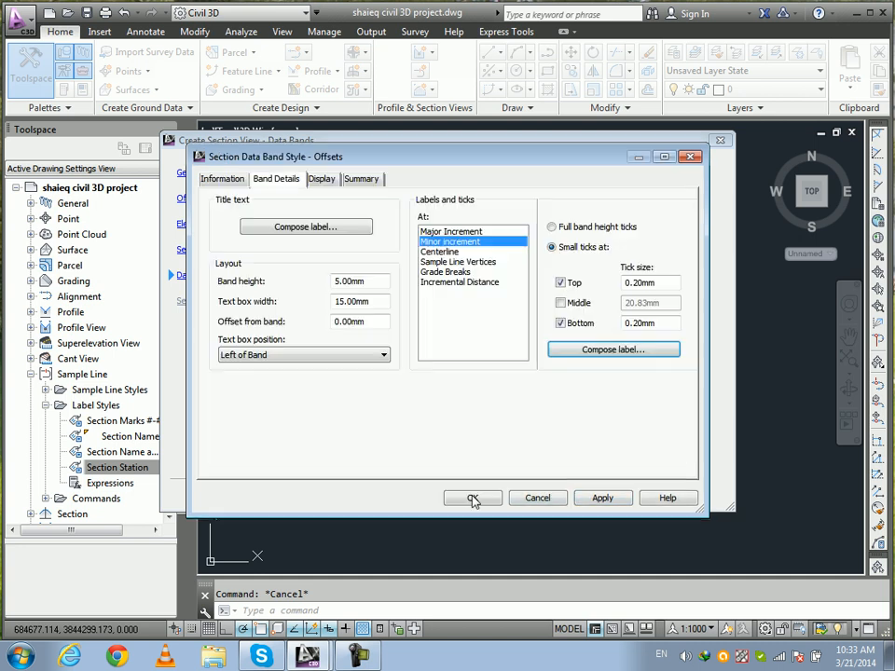
# Set the top and bottom tick sizes at the Offsets band's centerline to 0.2 mm.
pyautogui.click(442, 252)
pyautogui.doubleClick(648, 282)
pyautogui.write('.2')
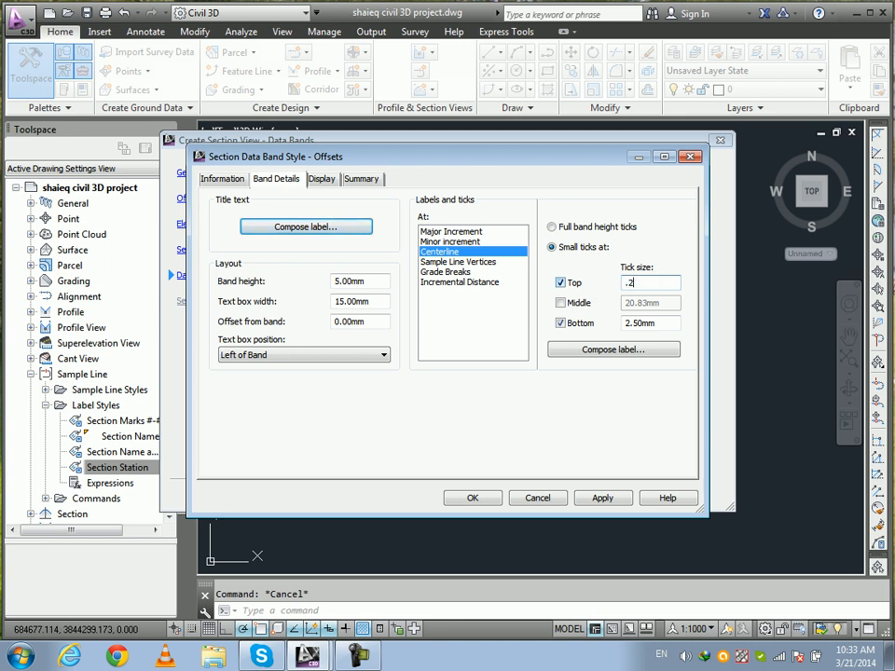
pyautogui.moveTo(658, 324); pyautogui.dragTo(484, 331)
pyautogui.write('.2')
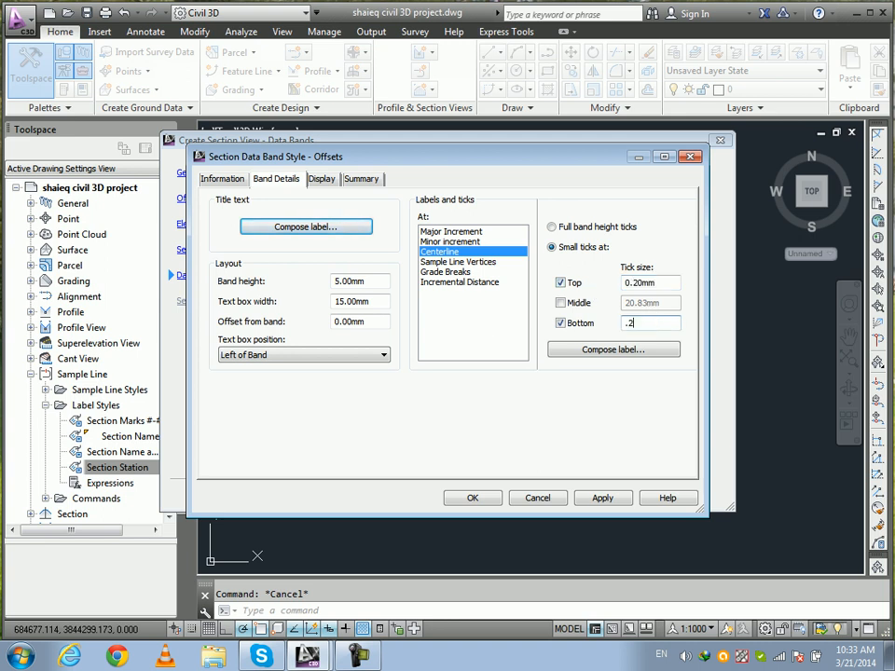
# Set the text height of the Offsets band's centerline label to 0.2 mm and accept the label layout.
pyautogui.click(560, 350)
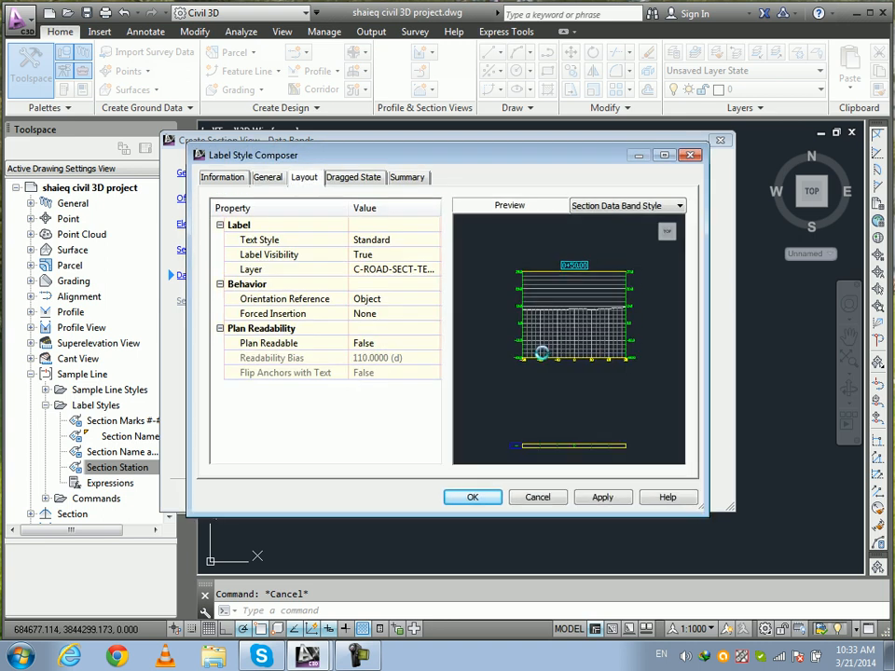
pyautogui.click(251, 177)
pyautogui.click(378, 359)
pyautogui.write('.2')
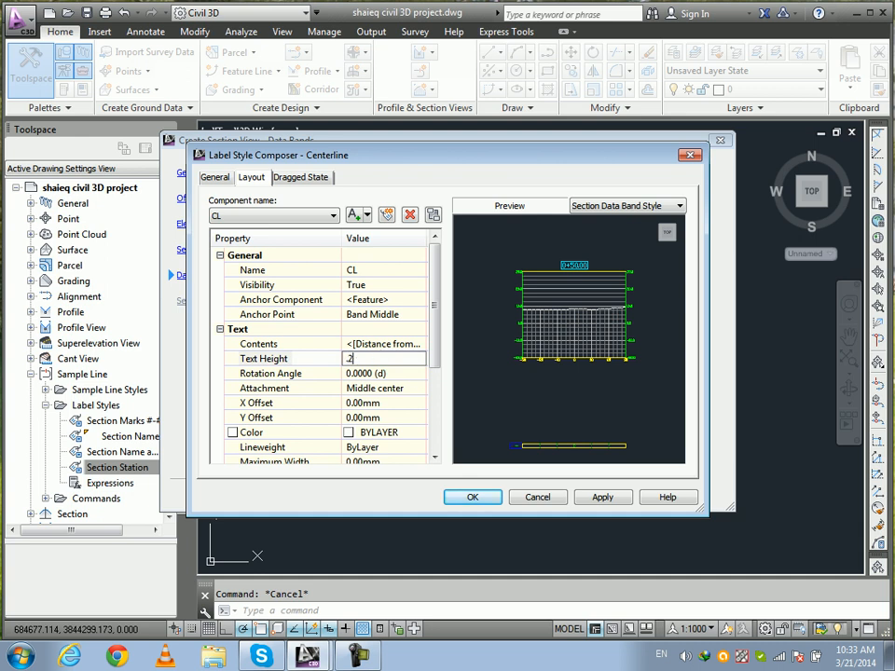
pyautogui.press('Return')
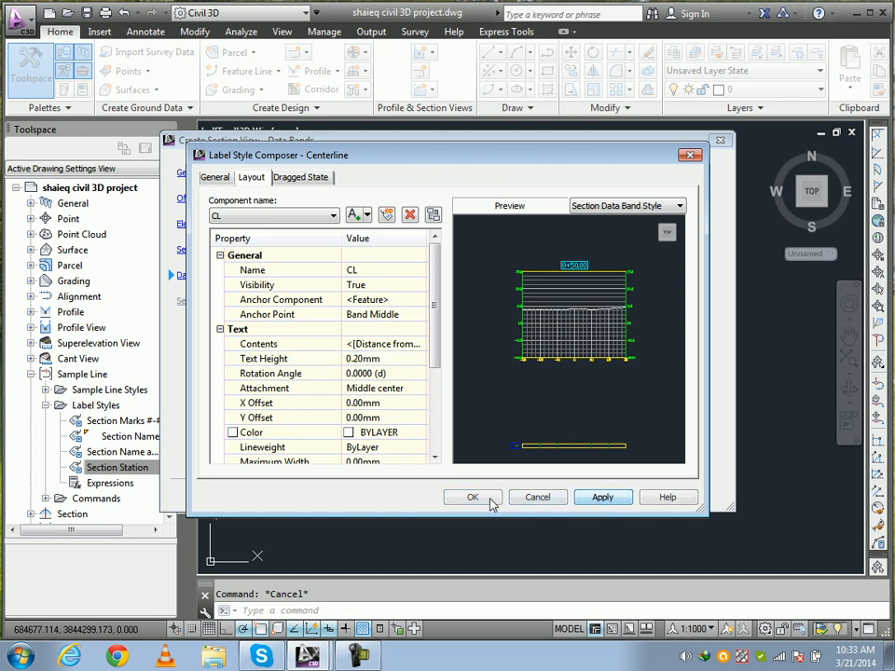
pyautogui.click(472, 498)
# Accept the Offsets band style and create the section view, placing its origin in the empty area beside the profile view.
pyautogui.click(490, 502)
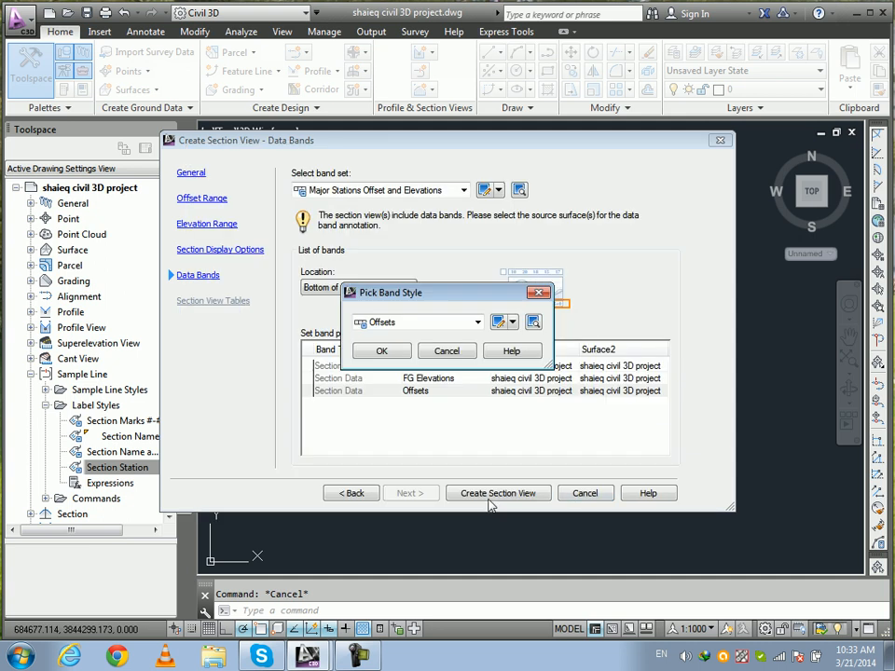
pyautogui.press('Return')
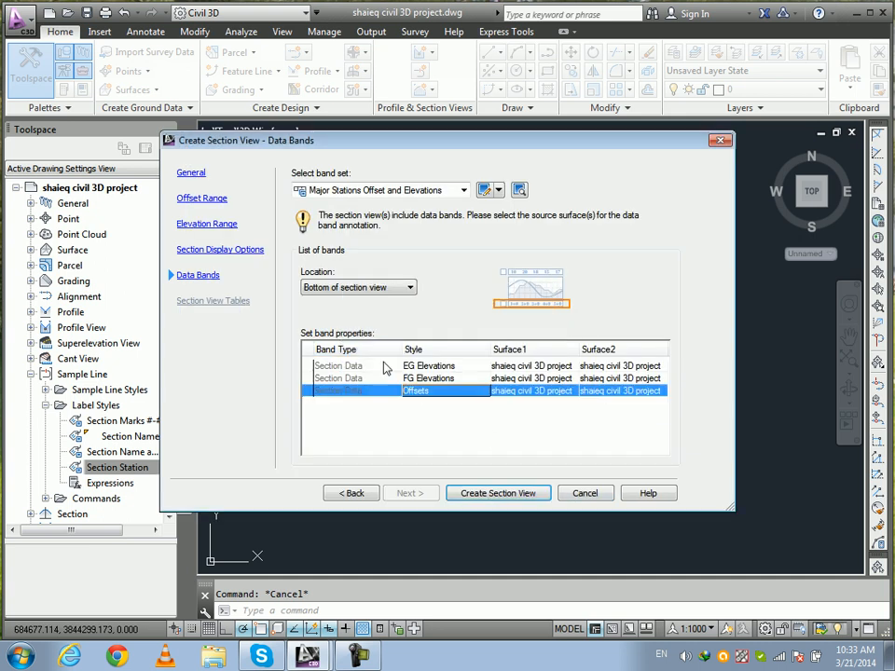
pyautogui.click(483, 493)
pyautogui.scroll(-5, 491, 354)
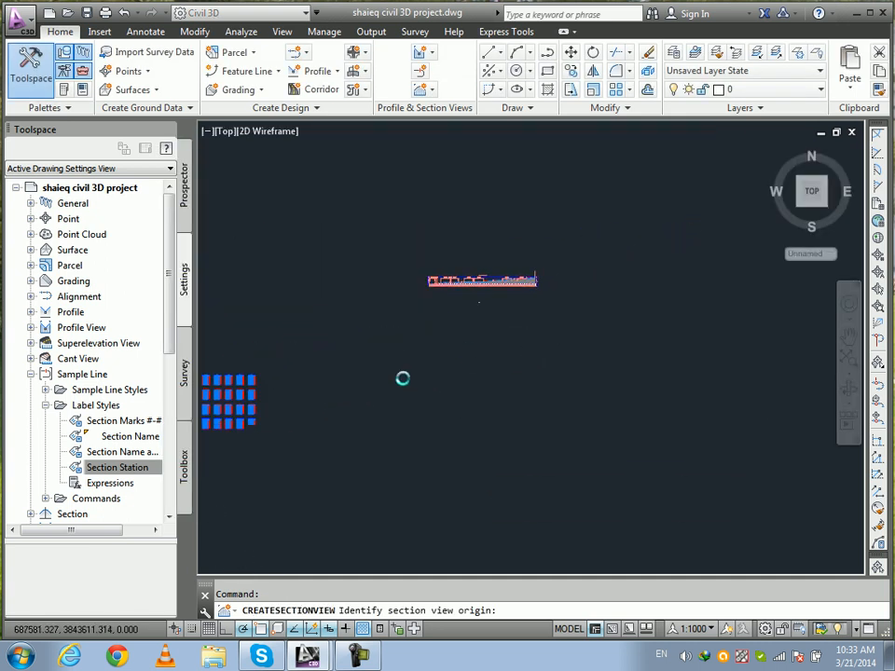
pyautogui.click(559, 296)
# Inspect the new section view from its overall layout down to the pavement layers at the road's edge.
pyautogui.scroll(12, 531, 270)
pyautogui.moveTo(588, 434); pyautogui.dragTo(301, 209, button='middle')
pyautogui.scroll(-4, 391, 291)
pyautogui.moveTo(395, 291); pyautogui.dragTo(467, 244, button='middle')
pyautogui.scroll(6, 384, 314)
pyautogui.moveTo(442, 410); pyautogui.dragTo(478, 313, button='middle')
pyautogui.scroll(-2, 535, 405)
pyautogui.moveTo(537, 404); pyautogui.dragTo(560, 401, button='middle')
pyautogui.scroll(4, 624, 394)
pyautogui.scroll(-2, 621, 374)
pyautogui.scroll(3, 628, 372)
pyautogui.scroll(-2, 626, 373)
pyautogui.moveTo(626, 373)
pyautogui.mouseDown(button='middle')
pyautogui.moveTo(763, 361)
pyautogui.moveTo(640, 365)
pyautogui.moveTo(675, 365)
pyautogui.mouseUp(button='middle')
pyautogui.scroll(-2, 611, 368)
pyautogui.scroll(-2, 468, 357)
pyautogui.moveTo(465, 357)
pyautogui.mouseDown(button='middle')
pyautogui.moveTo(572, 354)
pyautogui.moveTo(531, 293)
pyautogui.moveTo(505, 293)
pyautogui.mouseUp(button='middle')
pyautogui.scroll(2, 550, 355)
pyautogui.scroll(-6, 515, 356)
pyautogui.scroll(5, 415, 310)
pyautogui.scroll(-2, 577, 326)
pyautogui.moveTo(506, 375); pyautogui.dragTo(402, 362, button='middle')
pyautogui.moveTo(450, 433); pyautogui.dragTo(309, 440, button='middle')
pyautogui.scroll(-2, 508, 388)
pyautogui.moveTo(507, 388)
pyautogui.mouseDown(button='middle')
pyautogui.moveTo(407, 388)
pyautogui.moveTo(463, 437)
pyautogui.moveTo(544, 455)
pyautogui.moveTo(543, 523)
pyautogui.mouseUp(button='middle')
pyautogui.scroll(3, 530, 310)
pyautogui.scroll(4, 499, 271)
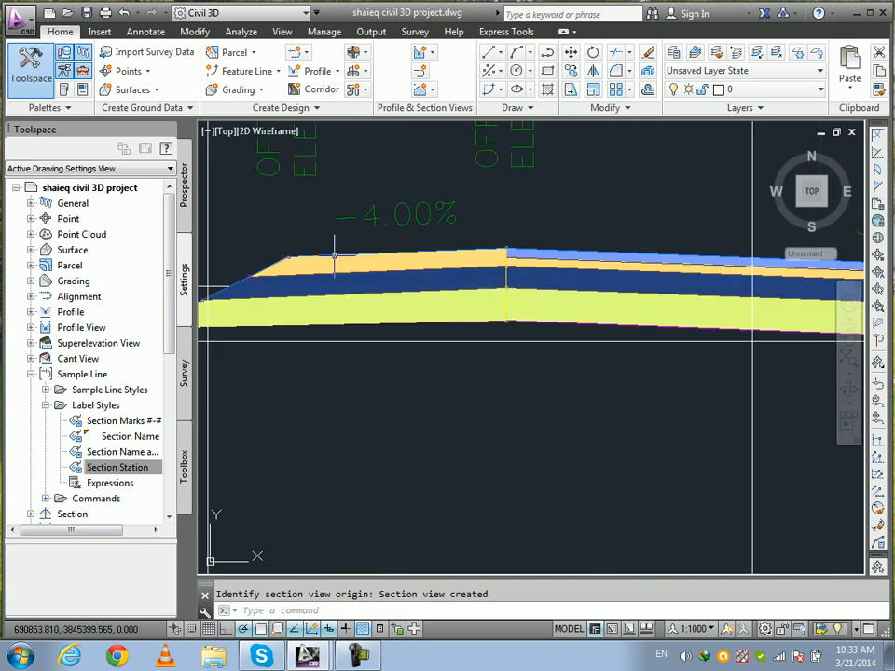
# Examine the existing ground line against the pavement layers across the roadway in the section view.
pyautogui.scroll(-2, 751, 256)
pyautogui.moveTo(752, 256); pyautogui.dragTo(448, 280, button='middle')
pyautogui.scroll(-2, 644, 300)
pyautogui.moveTo(644, 299); pyautogui.dragTo(474, 299, button='middle')
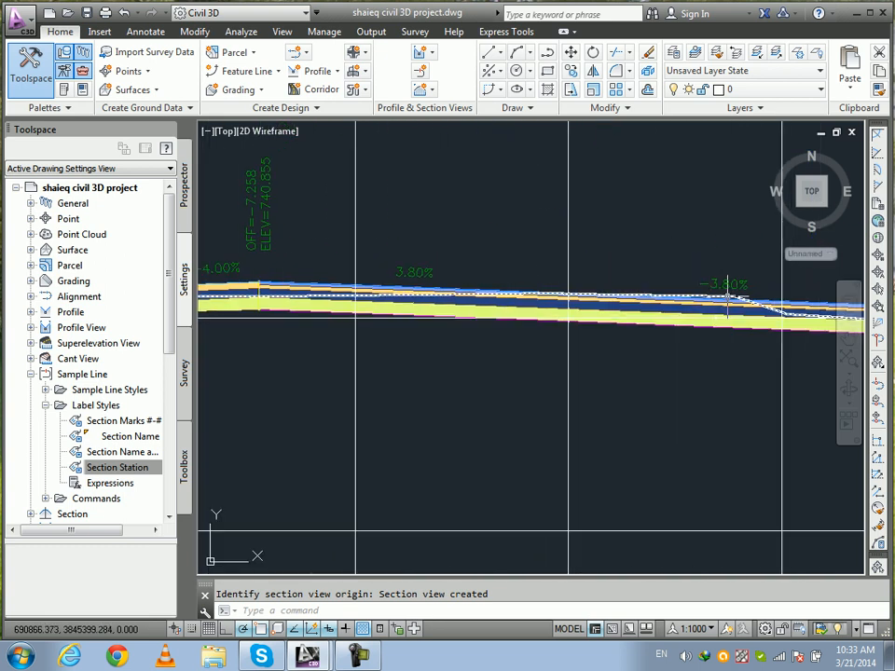
pyautogui.moveTo(727, 299)
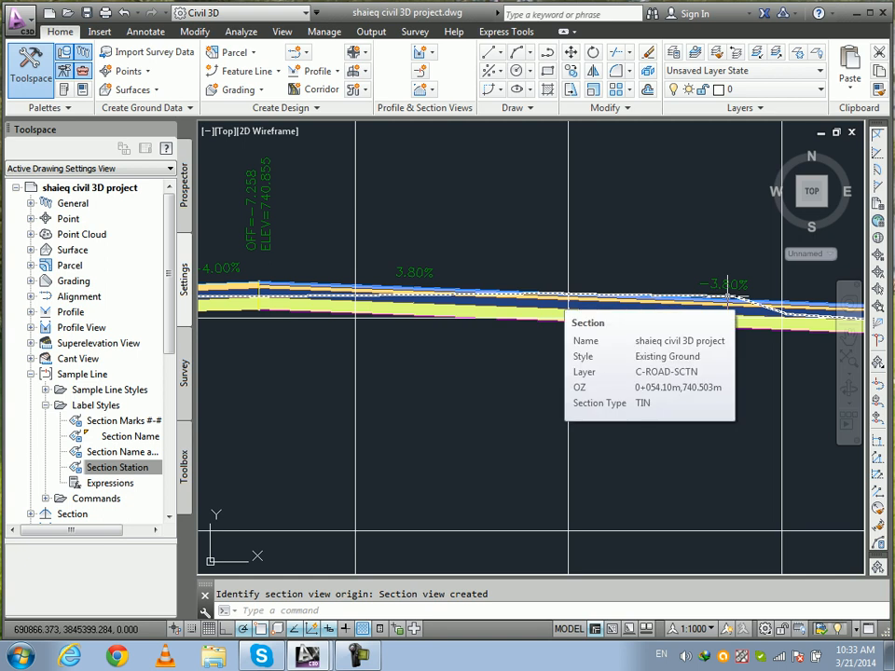
pyautogui.scroll(-3, 727, 299)
pyautogui.moveTo(675, 315)
pyautogui.mouseDown(button='middle')
pyautogui.moveTo(576, 331)
pyautogui.moveTo(713, 316)
pyautogui.mouseUp(button='middle')
pyautogui.scroll(5, 561, 318)
pyautogui.moveTo(713, 315)
pyautogui.scroll(-3, 690, 307)
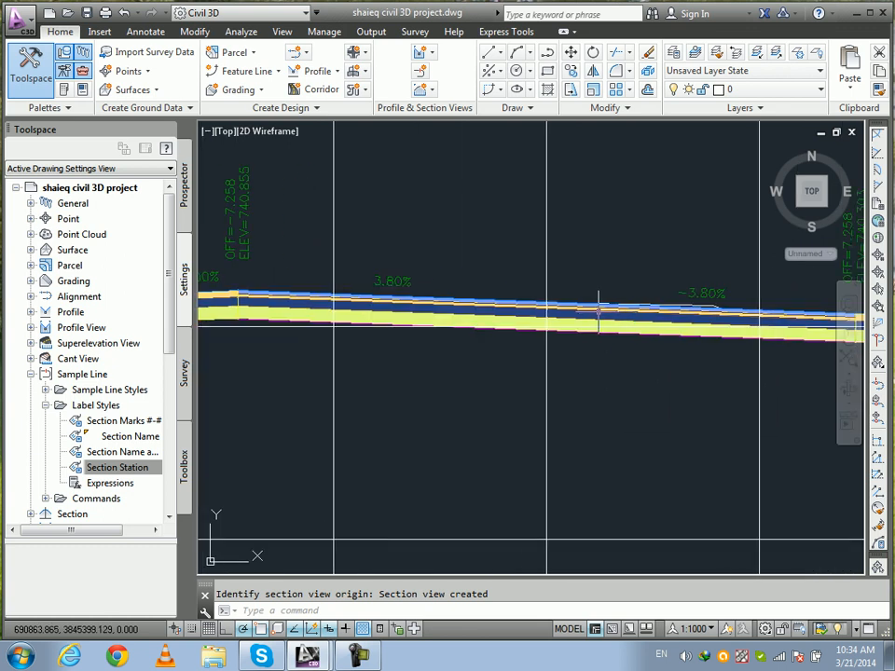
pyautogui.scroll(-2, 582, 310)
pyautogui.scroll(5, 691, 310)
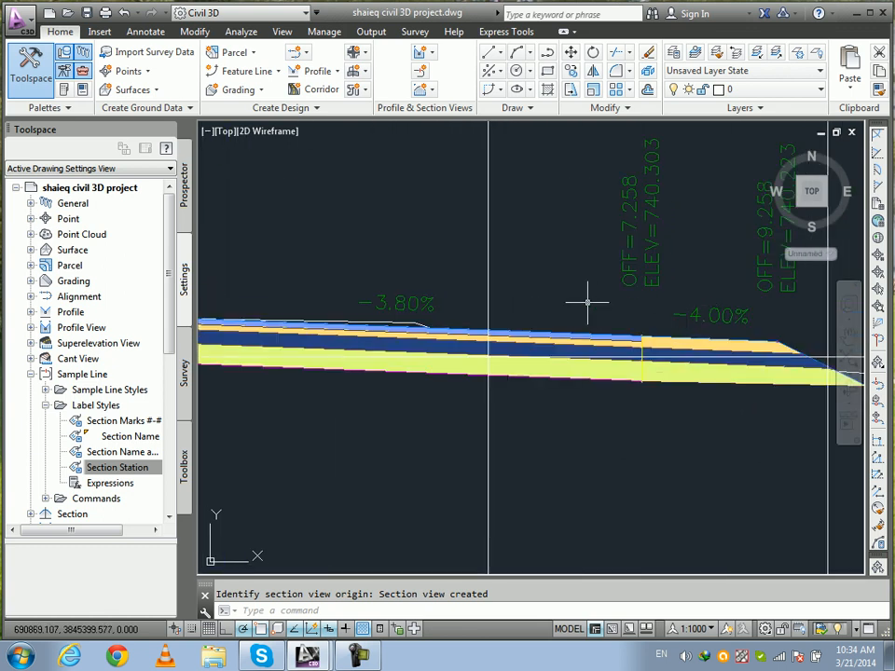
# Examine the offset, elevation and slope labels at both edges of the road section.
pyautogui.scroll(-1, 616, 301)
pyautogui.scroll(1, 627, 299)
pyautogui.scroll(-2, 621, 355)
pyautogui.scroll(1, 635, 260)
pyautogui.scroll(-1, 632, 306)
pyautogui.scroll(3, 634, 289)
pyautogui.scroll(-3, 648, 308)
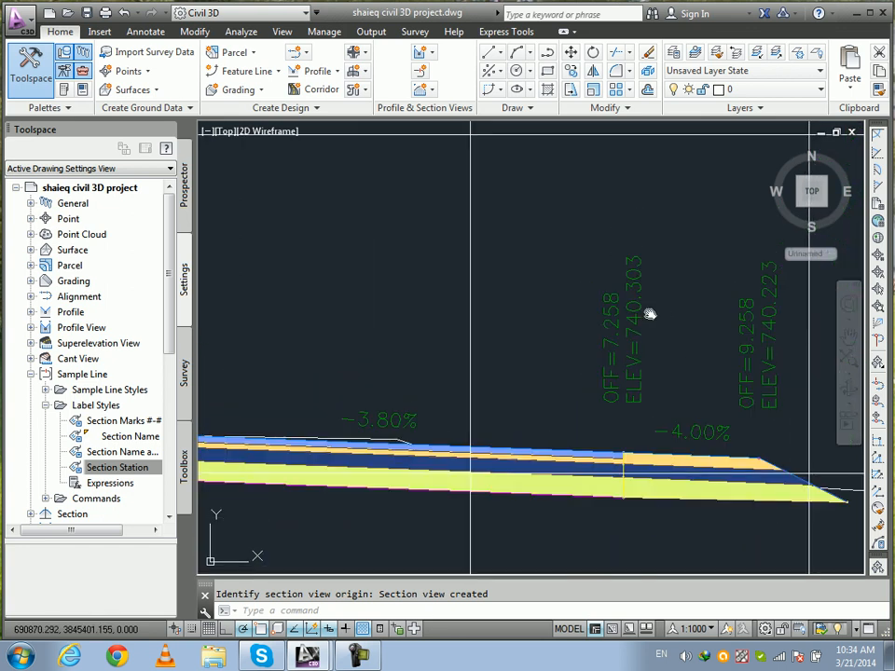
pyautogui.scroll(1, 559, 364)
pyautogui.scroll(-3, 582, 372)
pyautogui.scroll(2, 464, 346)
pyautogui.scroll(-2, 460, 353)
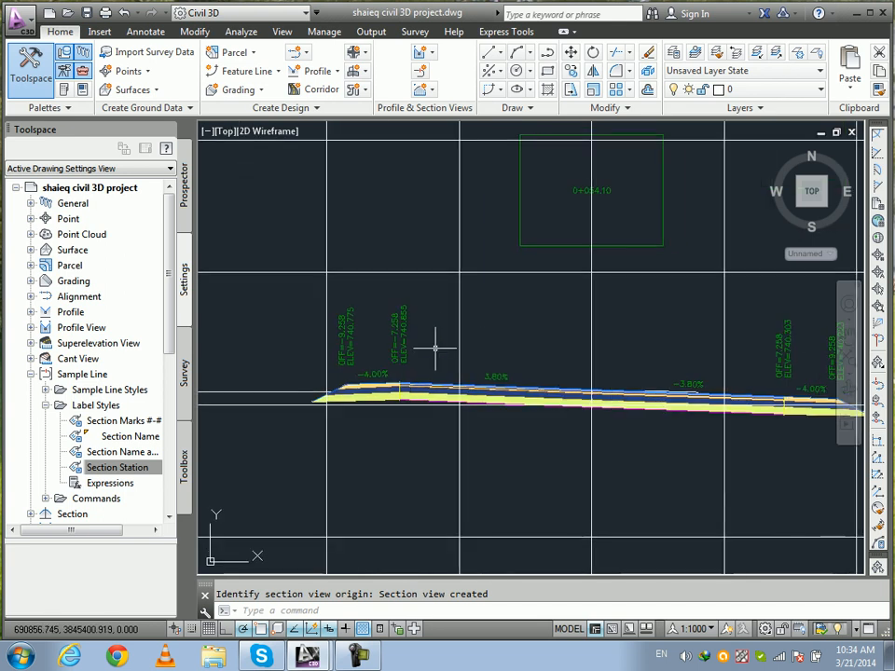
pyautogui.scroll(-1, 424, 348)
pyautogui.scroll(4, 376, 352)
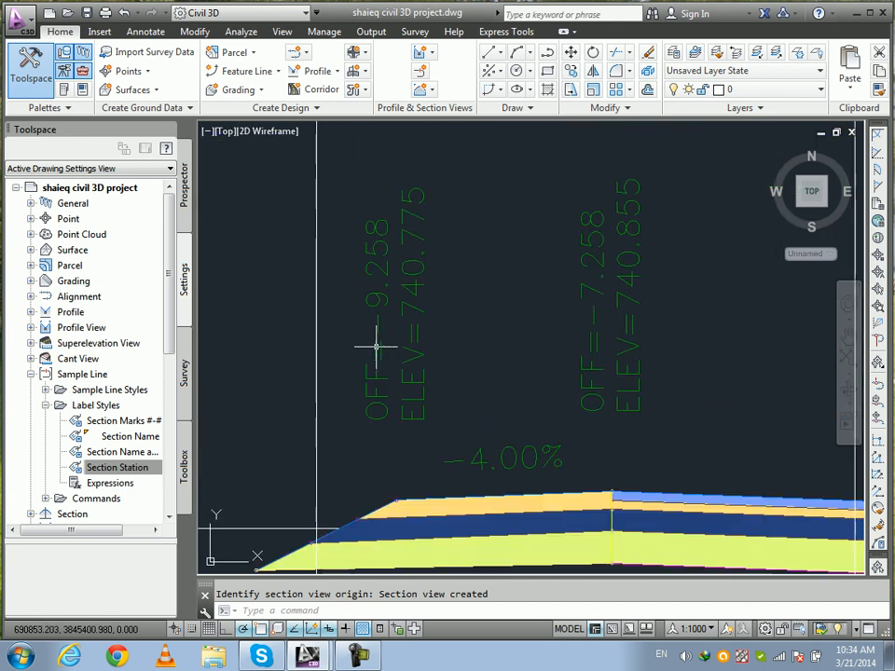
pyautogui.scroll(-6, 364, 382)
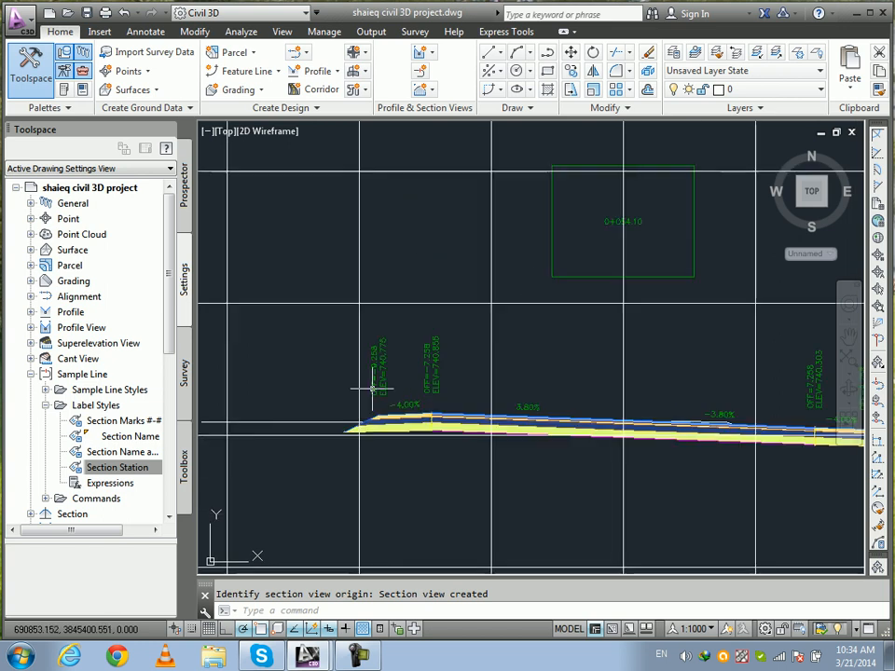
pyautogui.scroll(5, 317, 386)
pyautogui.scroll(-10, 322, 363)
pyautogui.scroll(5, 373, 373)
# Check the data band titles against the grid elevations and the road section above them.
pyautogui.scroll(-4, 390, 399)
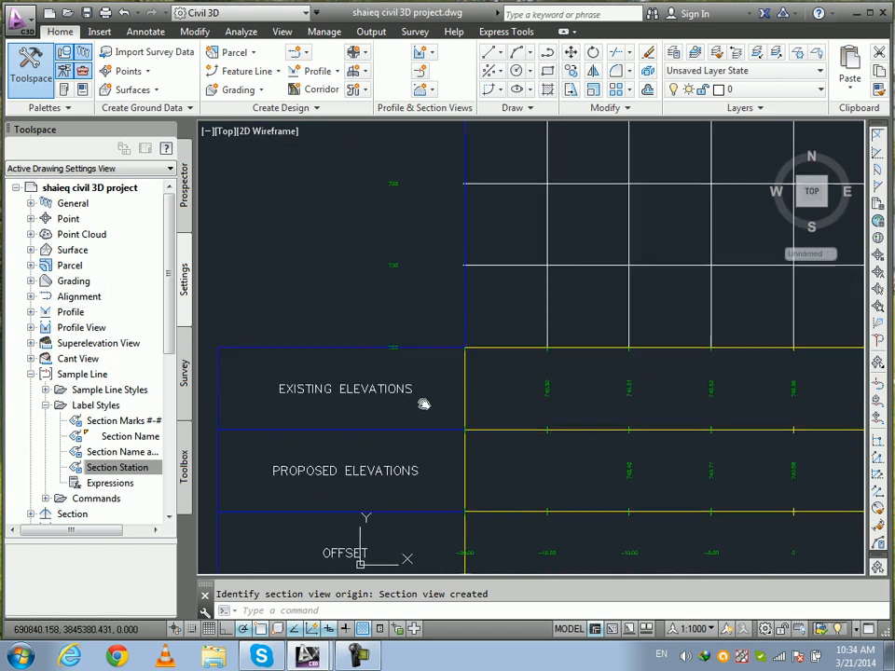
pyautogui.scroll(6, 420, 333)
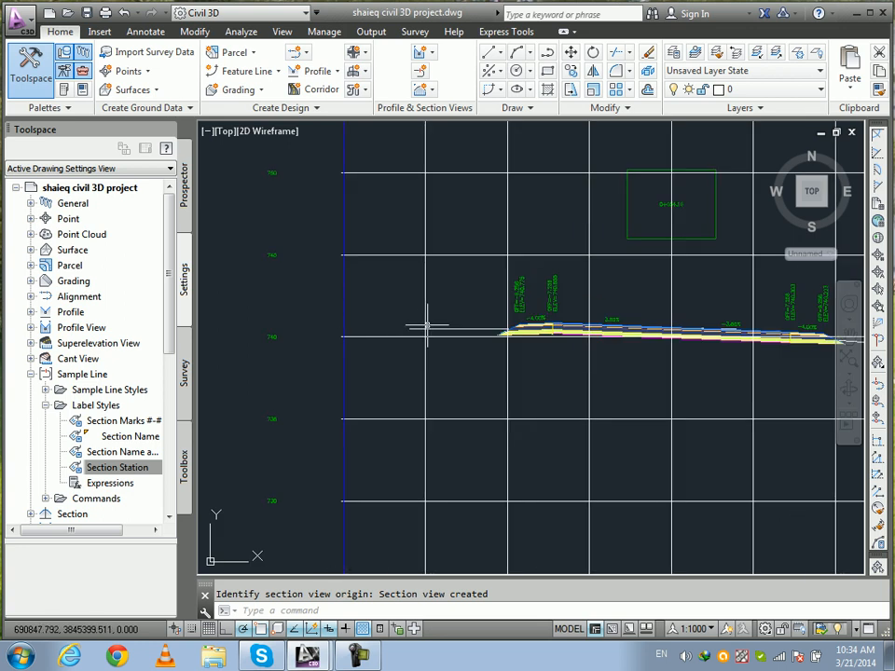
pyautogui.scroll(4, 472, 340)
pyautogui.scroll(-8, 513, 373)
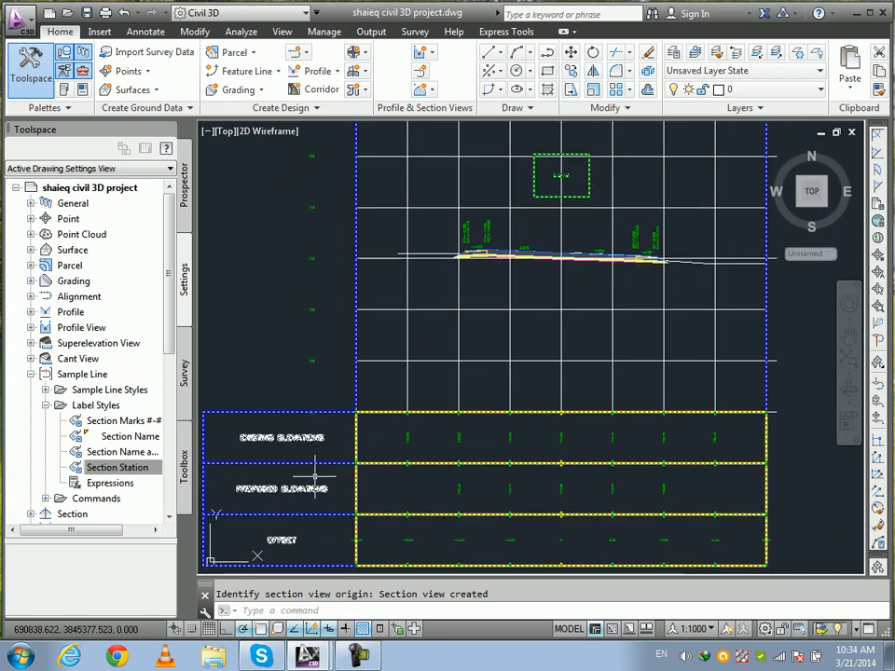
pyautogui.scroll(4, 305, 497)
pyautogui.scroll(-2, 435, 438)
pyautogui.moveTo(434, 434); pyautogui.dragTo(286, 658, button='middle')
pyautogui.scroll(4, 495, 330)
pyautogui.scroll(5, 379, 294)
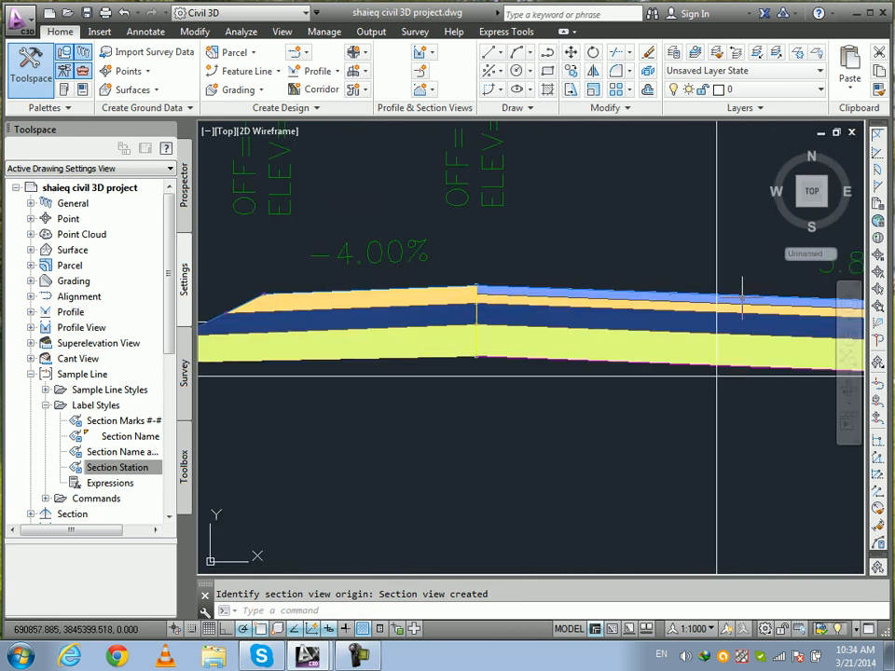
pyautogui.scroll(-8, 703, 330)
pyautogui.moveTo(507, 465)
pyautogui.mouseDown(button='middle')
pyautogui.moveTo(515, 369)
pyautogui.moveTo(600, 271)
pyautogui.mouseUp(button='middle')
pyautogui.scroll(4, 341, 415)
pyautogui.scroll(-6, 361, 410)
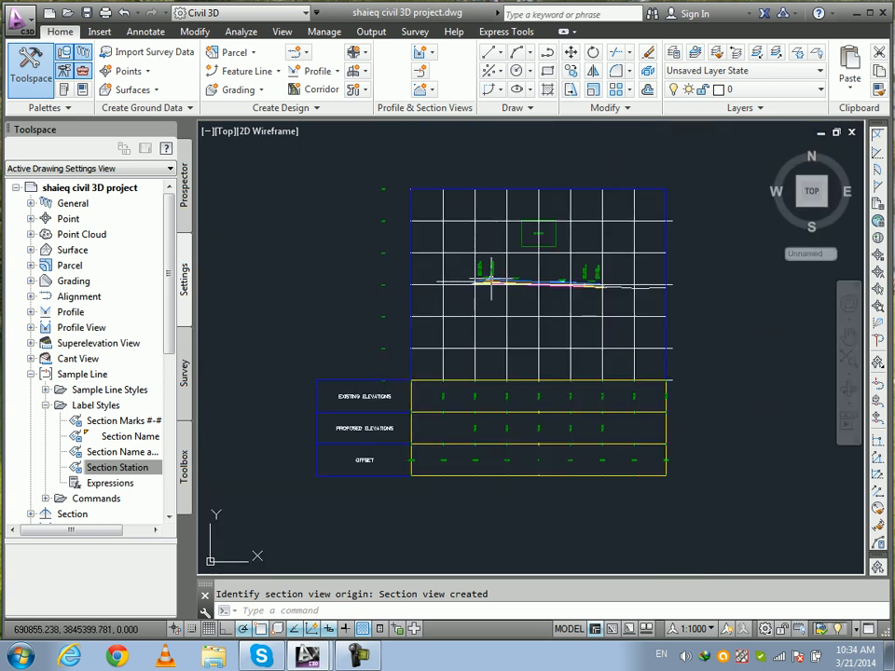
# Examine the existing elevation, proposed elevation and offset values in the data bands below the section view.
pyautogui.scroll(5, 491, 456)
pyautogui.moveTo(479, 451); pyautogui.dragTo(451, 424, button='middle')
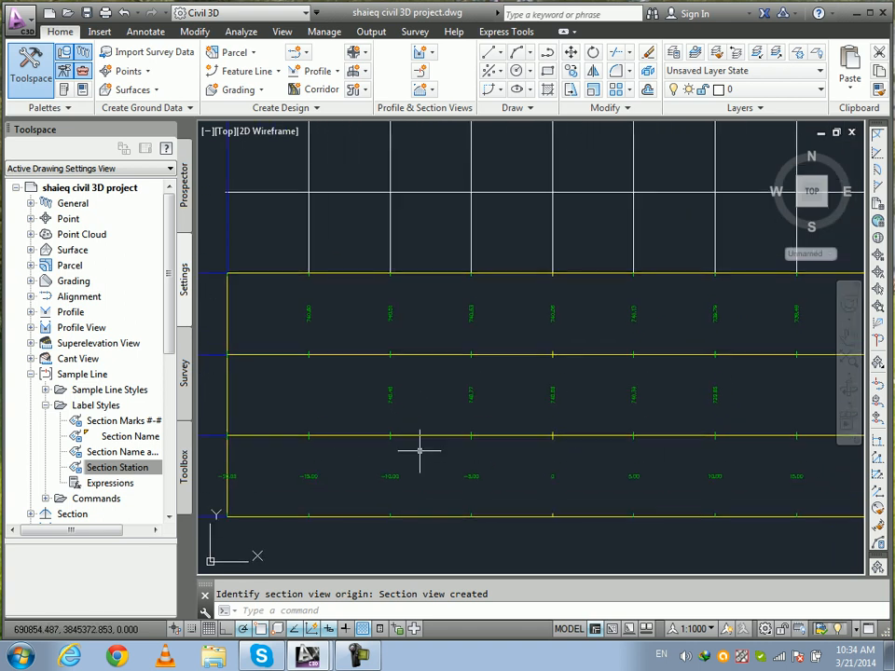
pyautogui.scroll(-2, 419, 451)
pyautogui.scroll(-2, 419, 452)
pyautogui.scroll(6, 565, 294)
pyautogui.scroll(-6, 500, 295)
pyautogui.scroll(5, 272, 366)
pyautogui.scroll(-6, 461, 369)
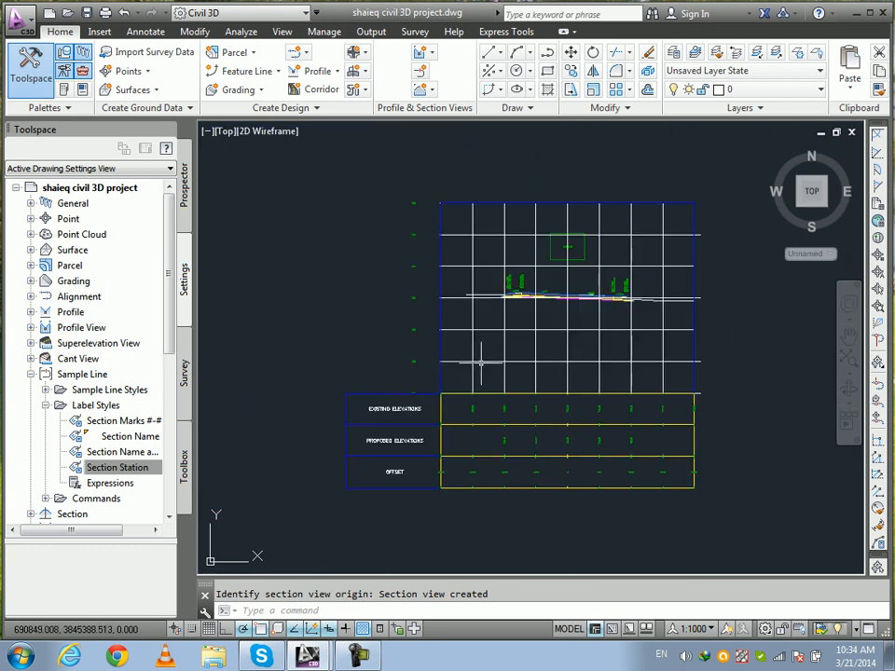
pyautogui.scroll(3, 538, 317)
pyautogui.scroll(-3, 509, 288)
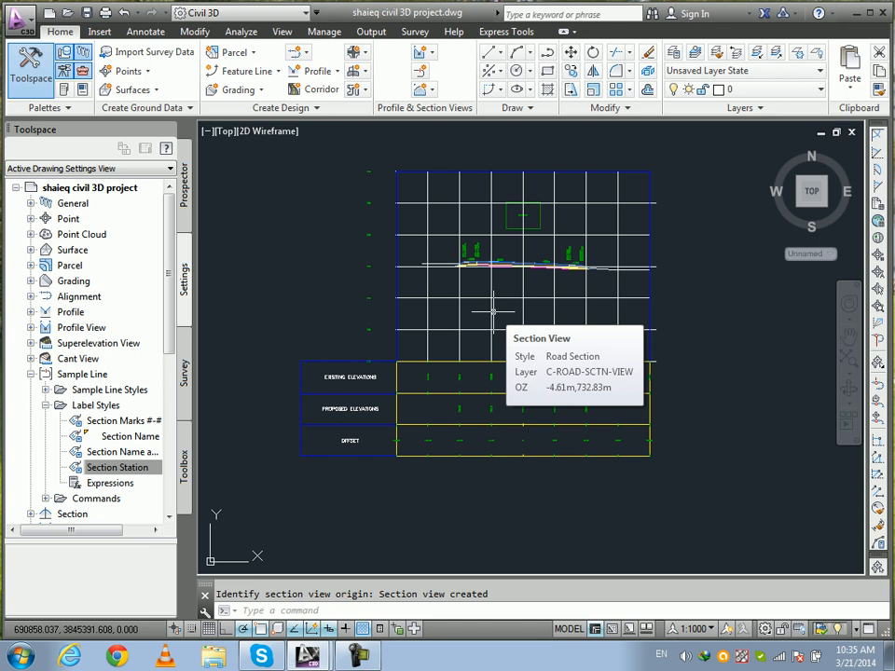
pyautogui.scroll(-10, 493, 308)
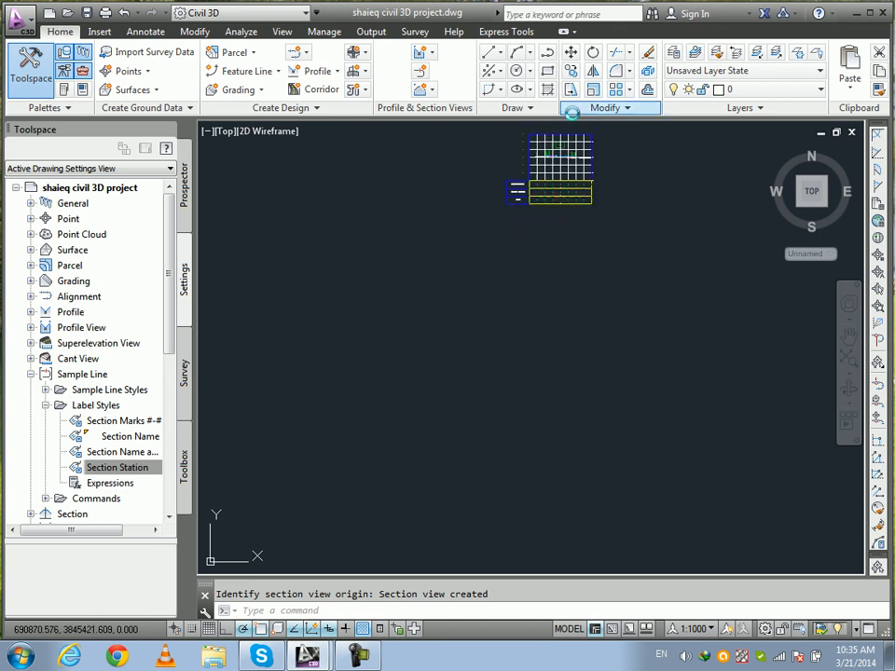
# Start creating multiple section views for the SL Collection - CIVIL sample lines, with the Road Section view style.
pyautogui.moveTo(558, 287); pyautogui.dragTo(537, 358, button='middle')
pyautogui.scroll(7, 537, 358)
pyautogui.scroll(-9, 537, 358)
pyautogui.scroll(-6, 605, 367)
pyautogui.moveTo(603, 367); pyautogui.dragTo(528, 287, button='middle')
pyautogui.scroll(6, 509, 287)
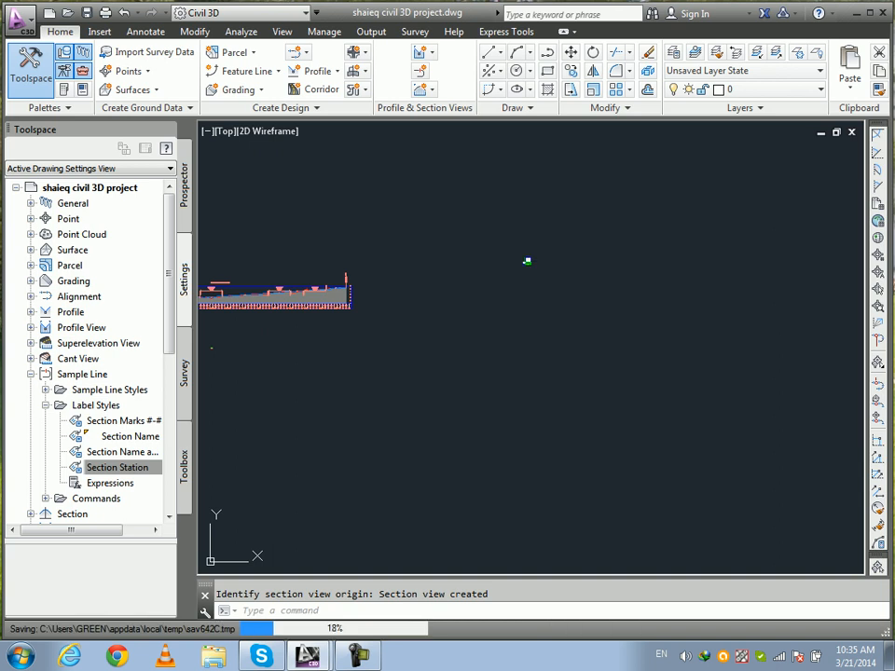
pyautogui.moveTo(578, 301)
pyautogui.mouseDown(button='middle')
pyautogui.moveTo(508, 276)
pyautogui.moveTo(453, 273)
pyautogui.moveTo(376, 190)
pyautogui.mouseUp(button='middle')
pyautogui.scroll(5, 373, 233)
pyautogui.click(431, 89)
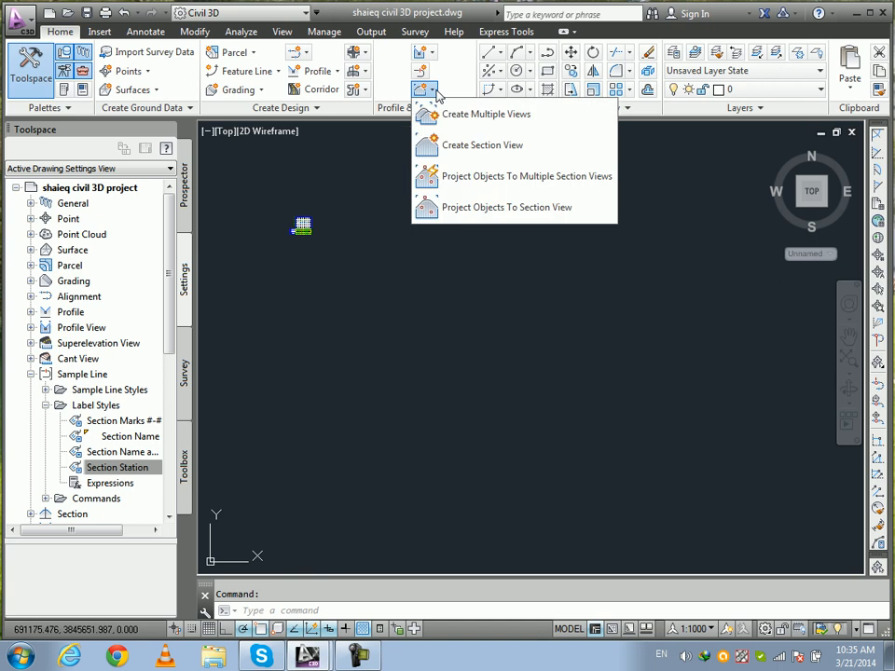
pyautogui.click(454, 117)
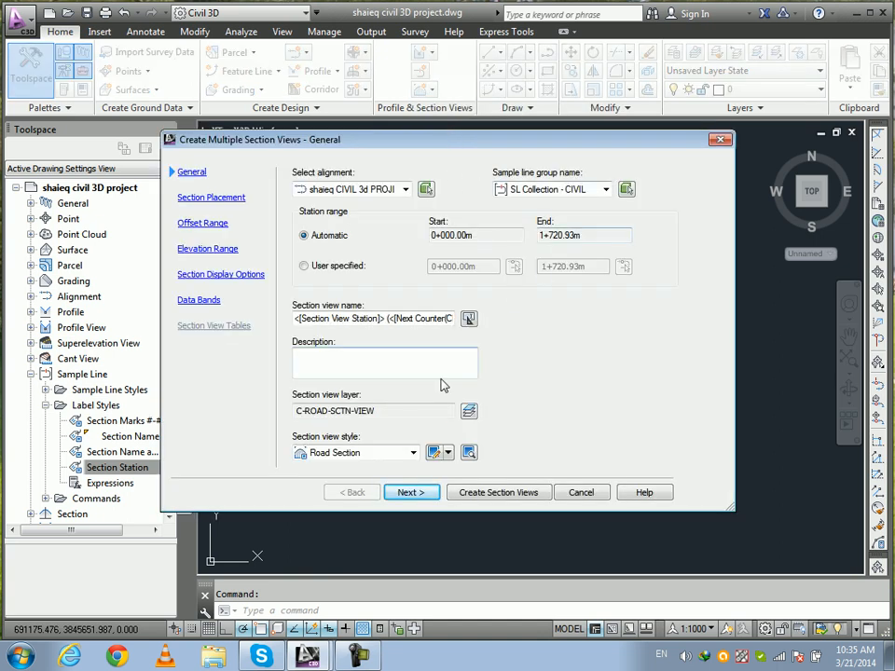
pyautogui.click(383, 453)
pyautogui.click(368, 465)
pyautogui.scroll(-1, 376, 456)
pyautogui.click(376, 454)
pyautogui.click(355, 481)
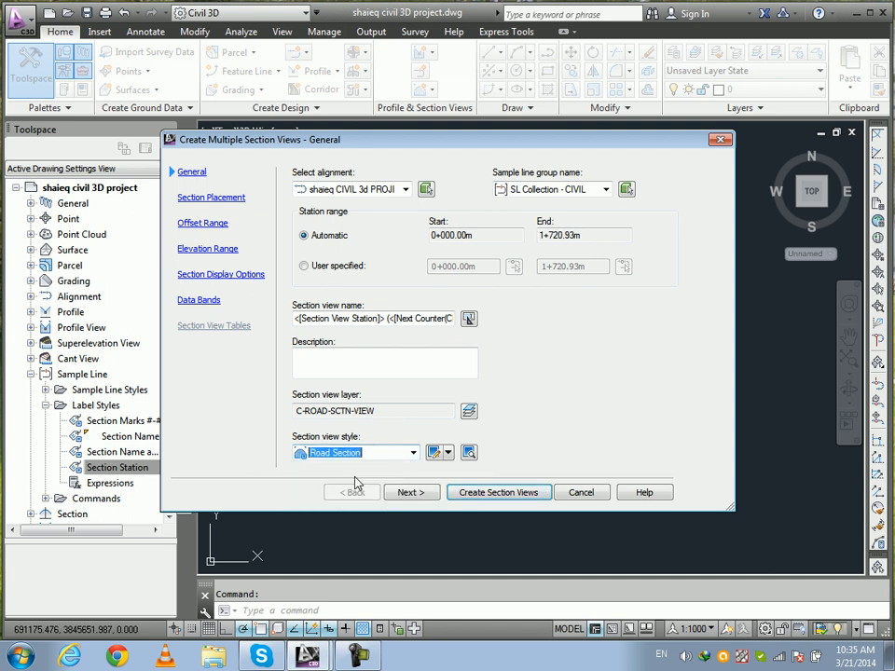
# Check the grid clipping, grid padding and axis offset settings of the Road Section view style.
pyautogui.click(436, 454)
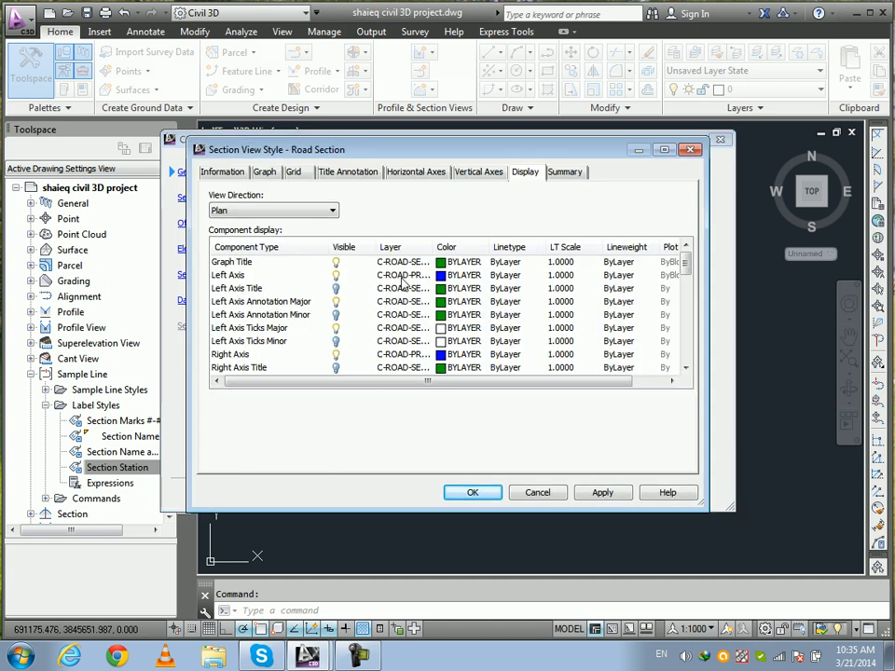
pyautogui.click(293, 175)
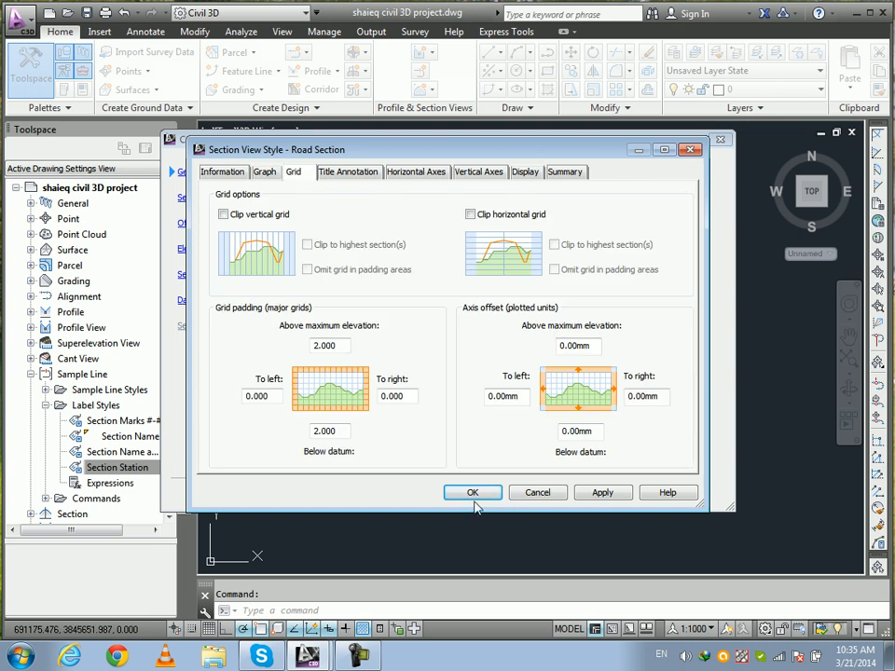
pyautogui.click(472, 494)
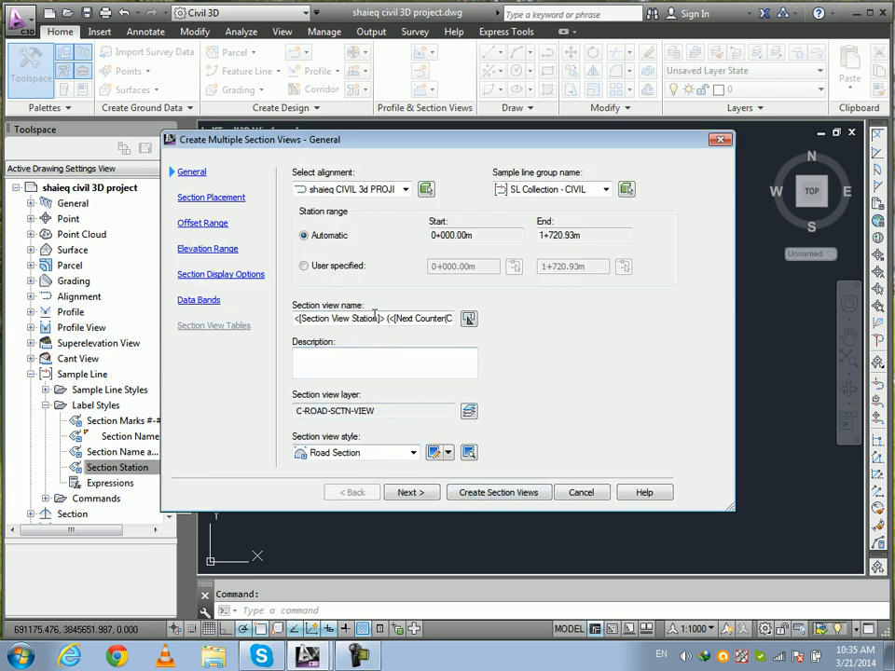
# Set the section placement to Draft in model space with the Basic group plot style.
pyautogui.click(206, 198)
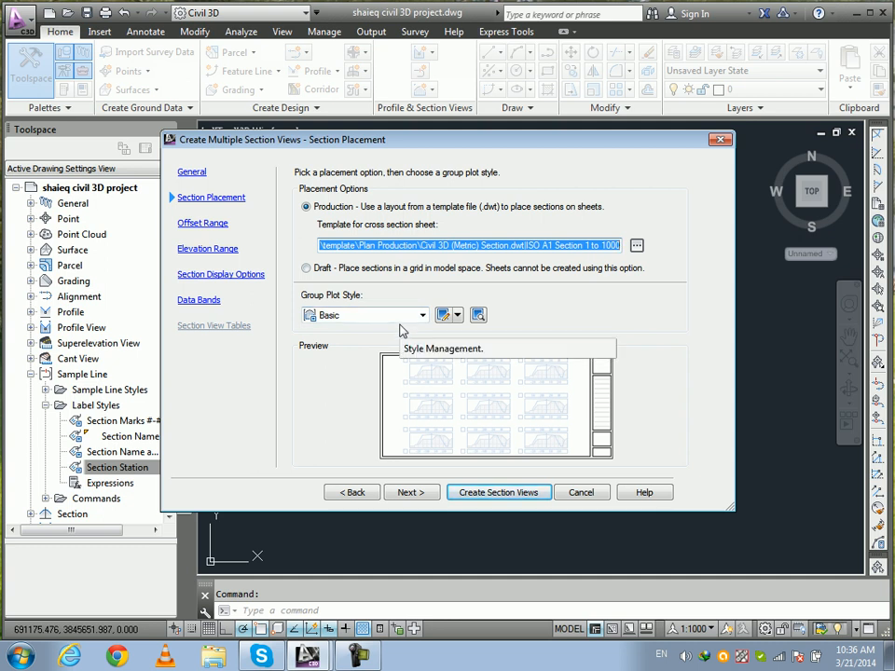
pyautogui.click(302, 270)
pyautogui.click(384, 317)
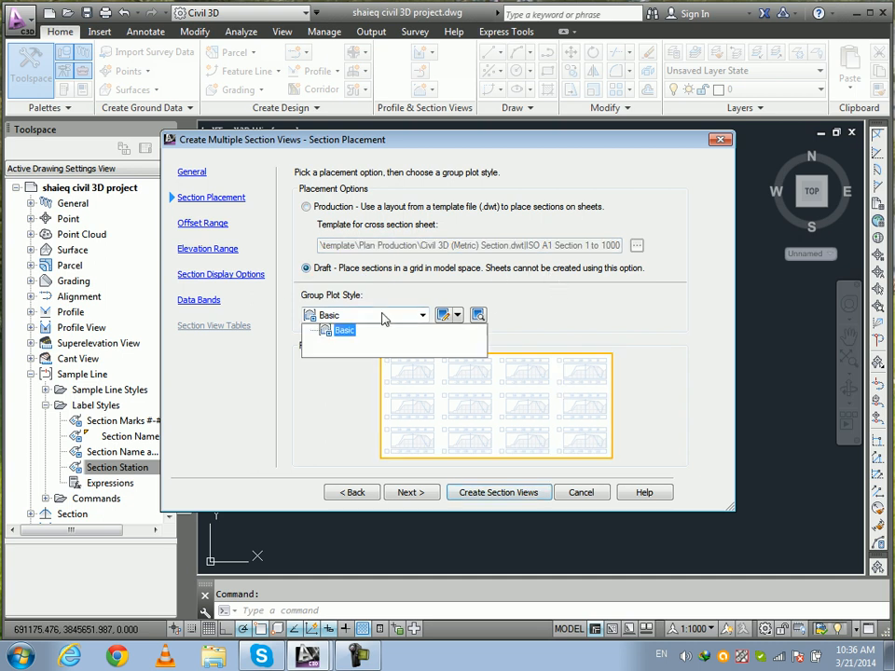
pyautogui.click(364, 328)
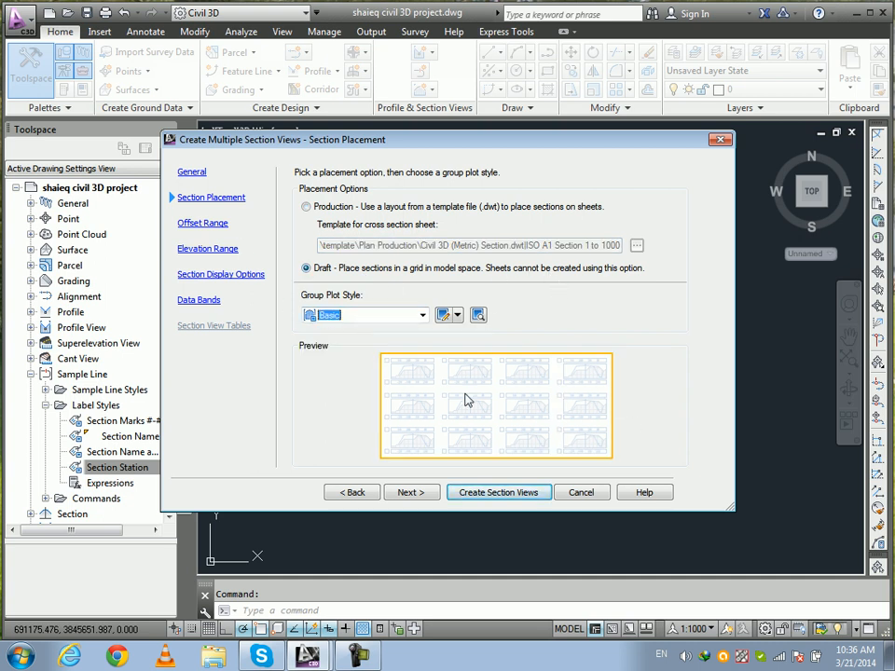
# Review the offset range, elevation range and section display options for the multiple section views.
pyautogui.click(223, 227)
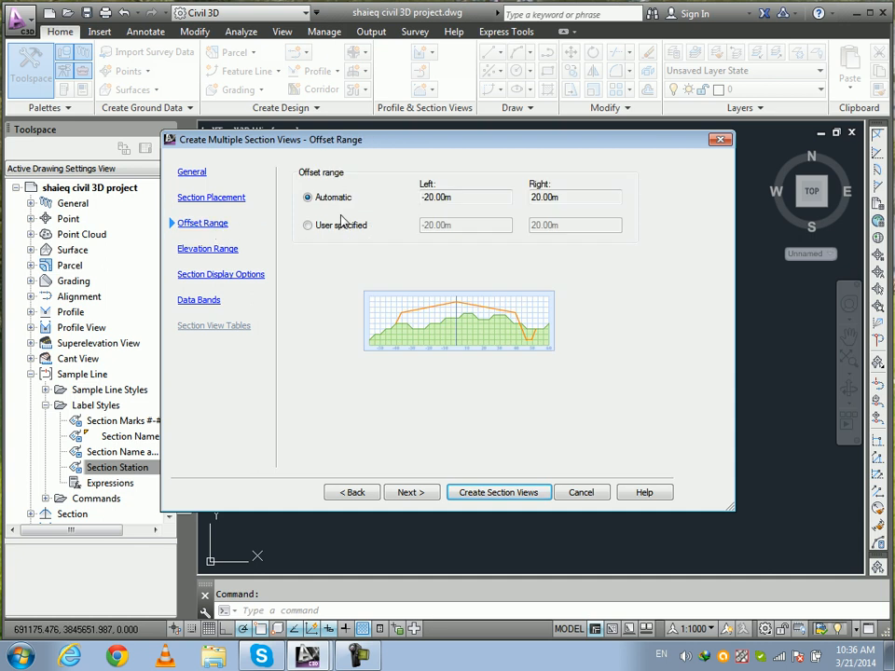
pyautogui.click(210, 250)
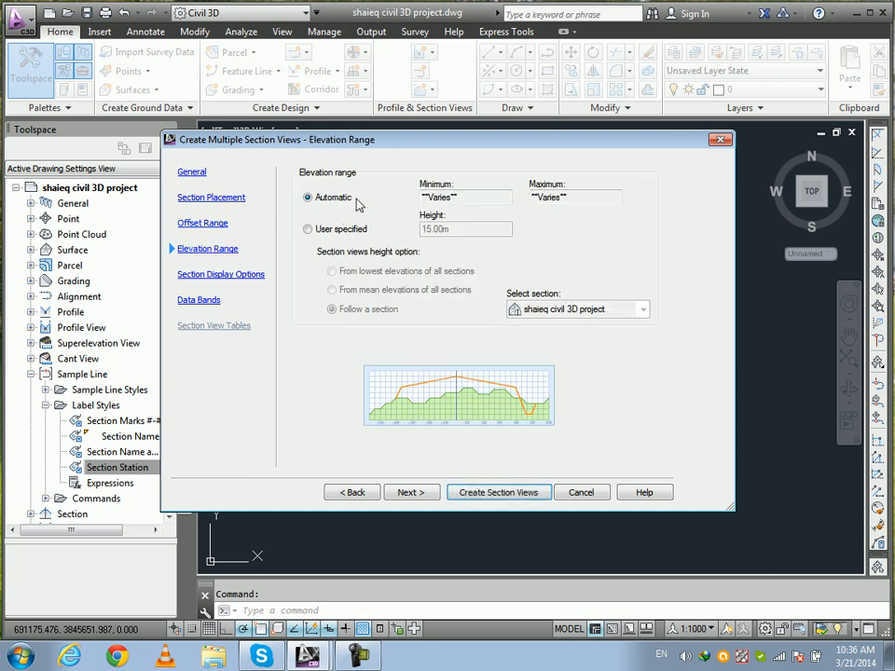
pyautogui.click(260, 273)
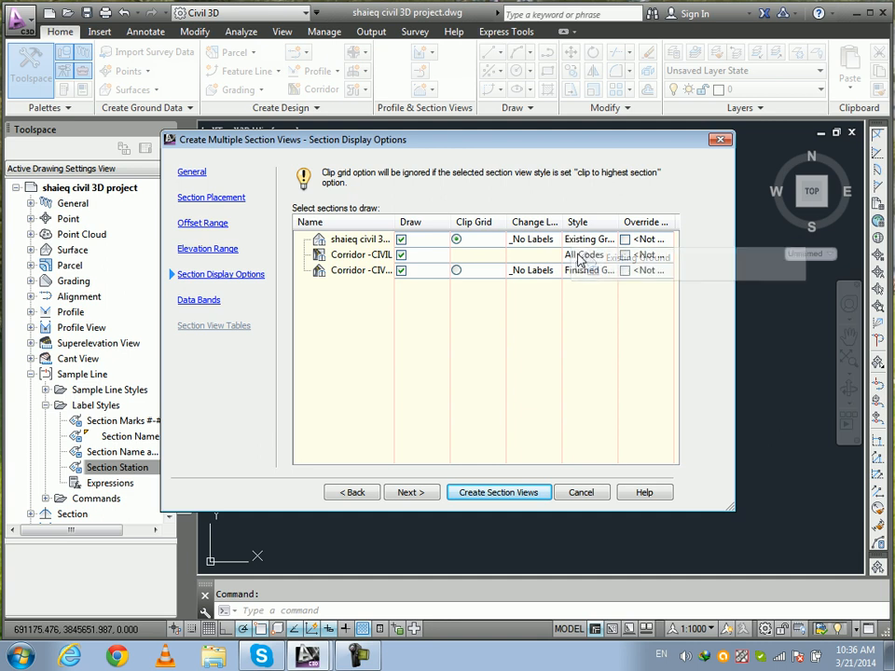
# Choose the Major Stations Offset and Elevations band set for the section views' data bands.
pyautogui.click(200, 300)
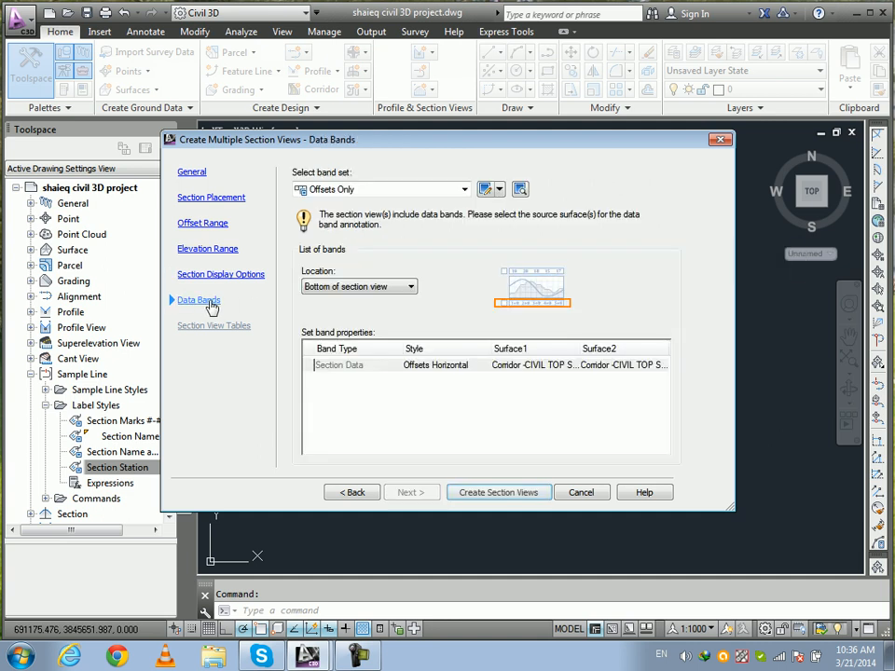
pyautogui.click(373, 190)
pyautogui.click(365, 241)
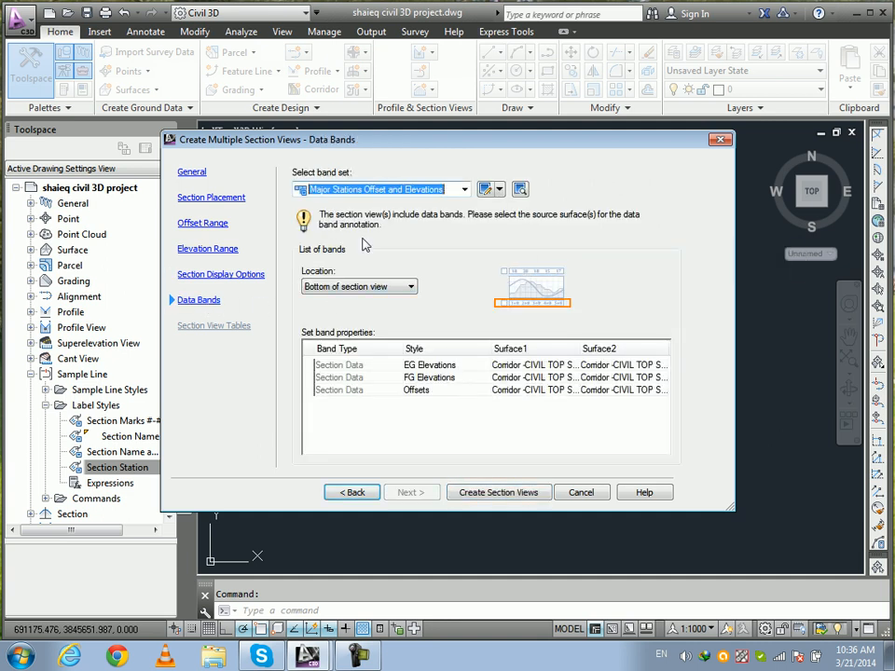
# Assign the existing ground surface as both Surface1 and Surface2 of the EG Elevations band.
pyautogui.click(541, 366)
pyautogui.click(541, 366)
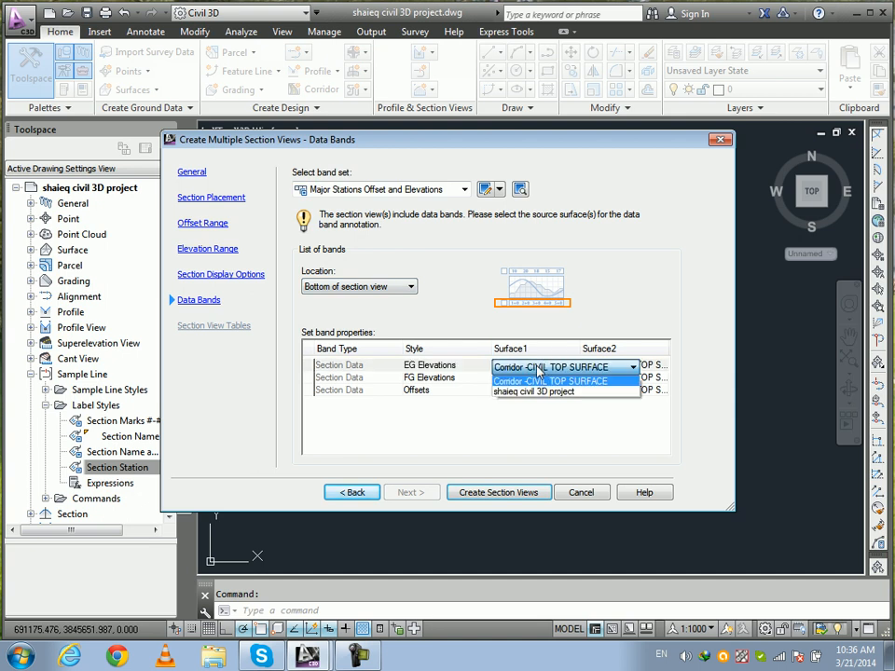
pyautogui.click(536, 391)
pyautogui.click(629, 366)
pyautogui.click(587, 391)
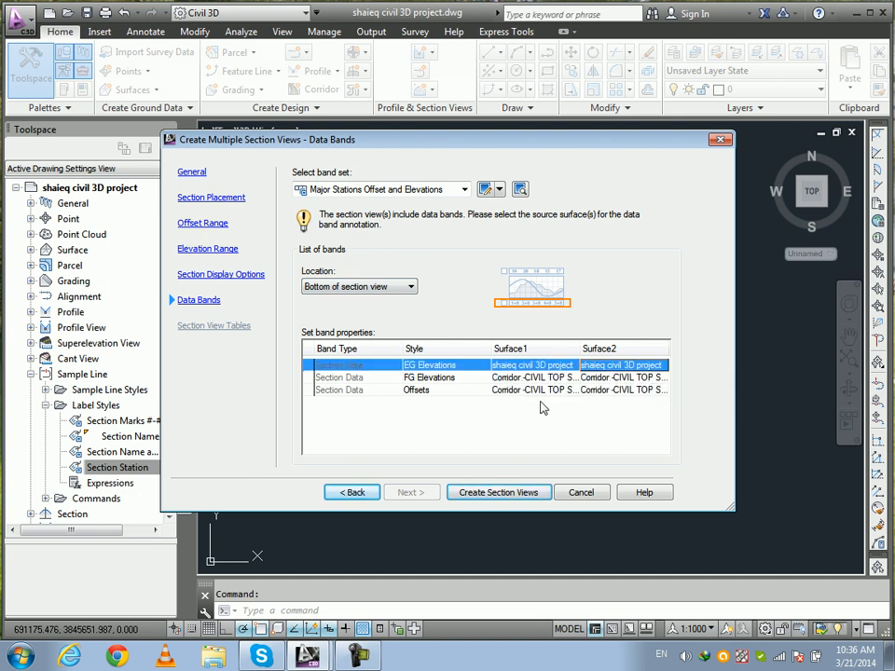
# Assign the existing ground surface as both Surface1 and Surface2 of the Offsets band.
pyautogui.click(522, 394)
pyautogui.click(522, 393)
pyautogui.click(519, 416)
pyautogui.click(621, 392)
pyautogui.click(606, 406)
pyautogui.click(623, 393)
pyautogui.click(581, 418)
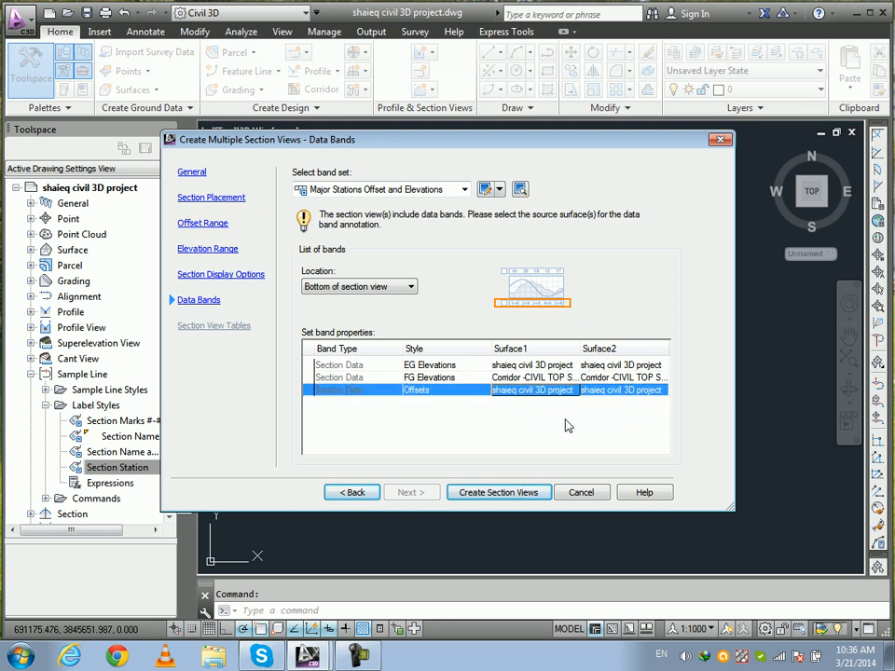
# Create the multiple section views with their origin in the empty area beside the single section view.
pyautogui.click(495, 498)
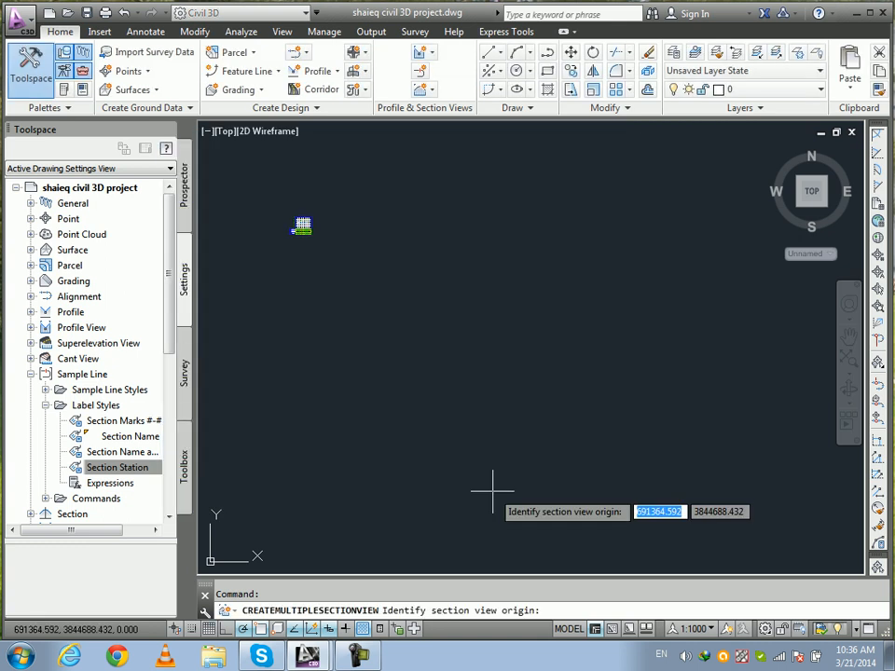
pyautogui.click(397, 242)
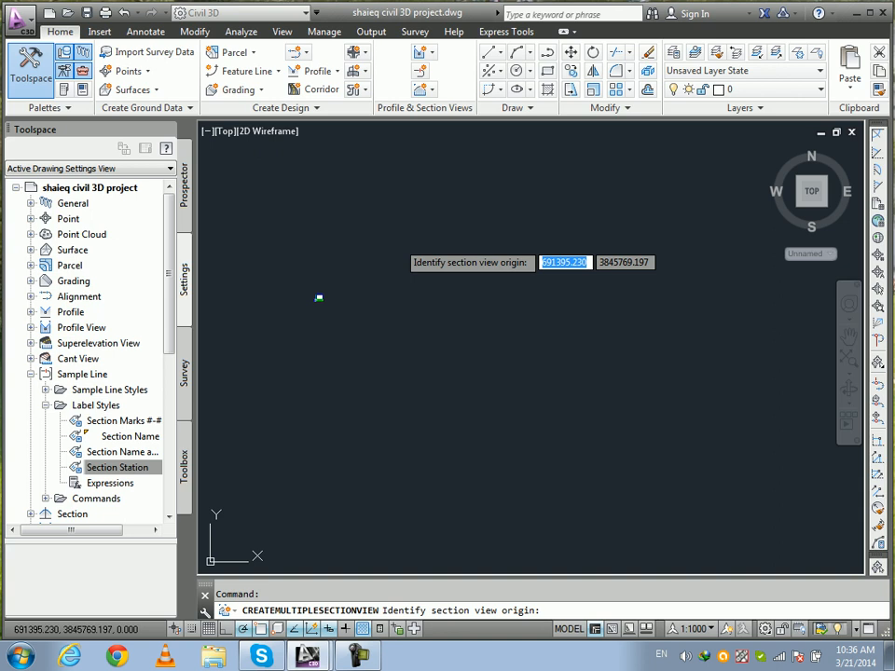
pyautogui.click(399, 243)
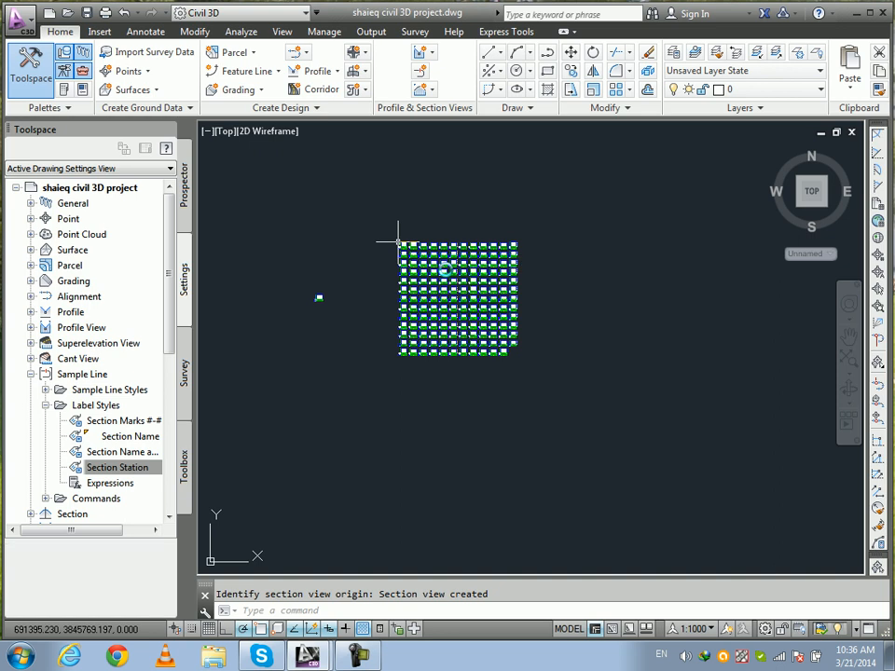
# Examine the new grid of section views and the existing elevation, proposed elevation and offset values in a data band.
pyautogui.scroll(8, 435, 259)
pyautogui.scroll(-2, 434, 260)
pyautogui.scroll(-4, 434, 259)
pyautogui.scroll(8, 558, 411)
pyautogui.scroll(2, 563, 163)
pyautogui.moveTo(563, 162); pyautogui.dragTo(576, 332, button='middle')
pyautogui.scroll(6, 548, 303)
pyautogui.moveTo(508, 264); pyautogui.dragTo(509, 526, button='middle')
pyautogui.moveTo(601, 326); pyautogui.dragTo(560, 590, button='middle')
pyautogui.scroll(6, 579, 430)
pyautogui.scroll(4, 578, 429)
pyautogui.scroll(-10, 578, 429)
pyautogui.scroll(12, 578, 432)
pyautogui.scroll(-12, 597, 429)
pyautogui.scroll(-2, 608, 426)
pyautogui.moveTo(606, 427); pyautogui.dragTo(632, 232, button='middle')
pyautogui.scroll(6, 592, 405)
pyautogui.scroll(-4, 547, 329)
pyautogui.scroll(5, 619, 379)
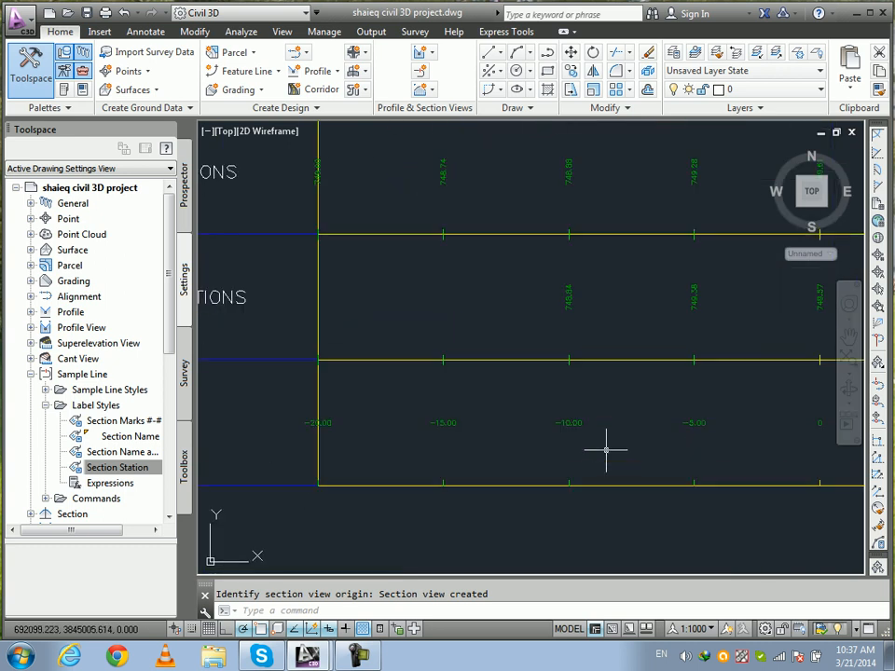
# Inspect the edge labels, slopes and pavement layers of an early-station section and the data bands beneath it.
pyautogui.scroll(-10, 462, 350)
pyautogui.scroll(-10, 455, 350)
pyautogui.scroll(6, 509, 256)
pyautogui.scroll(8, 525, 249)
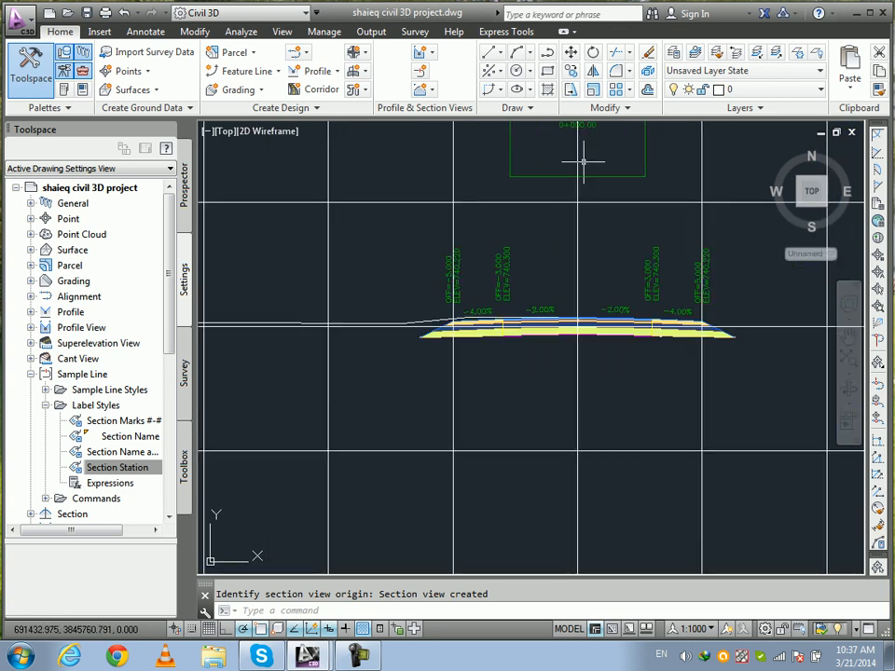
pyautogui.scroll(-4, 585, 167)
pyautogui.moveTo(522, 354); pyautogui.dragTo(366, 256, button='middle')
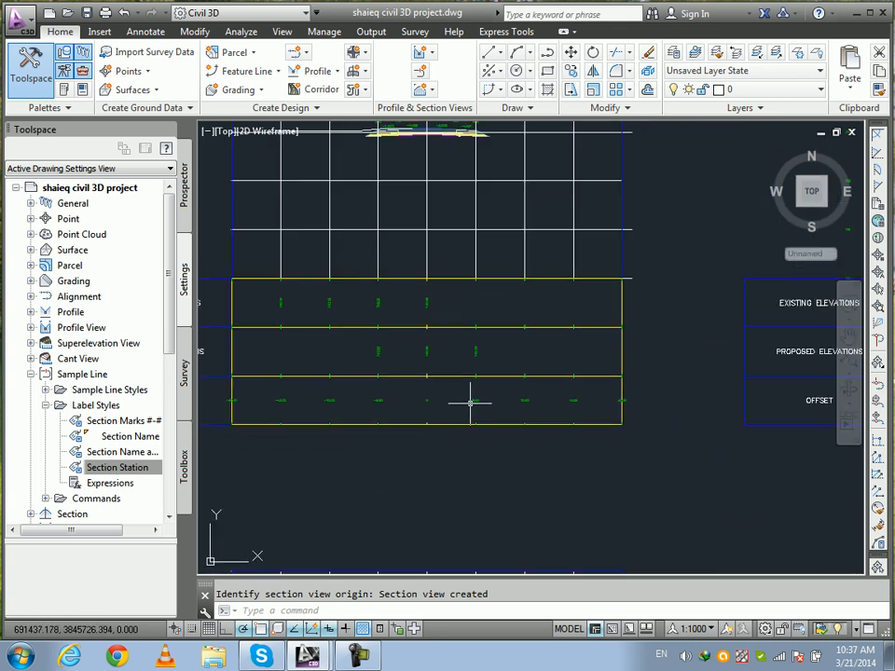
# Compare further section views in the grid, including the station label above the road in one of the last sections.
pyautogui.moveTo(428, 308); pyautogui.dragTo(535, 521, button='middle')
pyautogui.scroll(6, 524, 227)
pyautogui.moveTo(574, 407); pyautogui.dragTo(509, 367, button='middle')
pyautogui.scroll(4, 506, 361)
pyautogui.scroll(-12, 505, 362)
pyautogui.moveTo(584, 478); pyautogui.dragTo(223, 344)
pyautogui.scroll(4, 458, 416)
pyautogui.scroll(10, 458, 408)
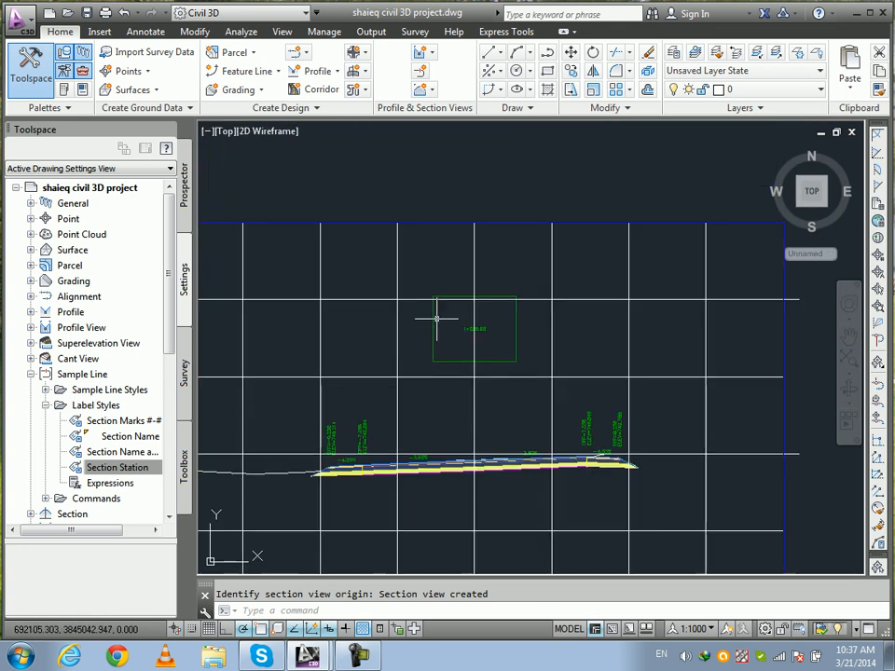
# Examine the sample line stations along the corridor plan, from the road's end at 1+720.93 back past 1+566.47.
pyautogui.scroll(-14, 530, 351)
pyautogui.scroll(6, 420, 347)
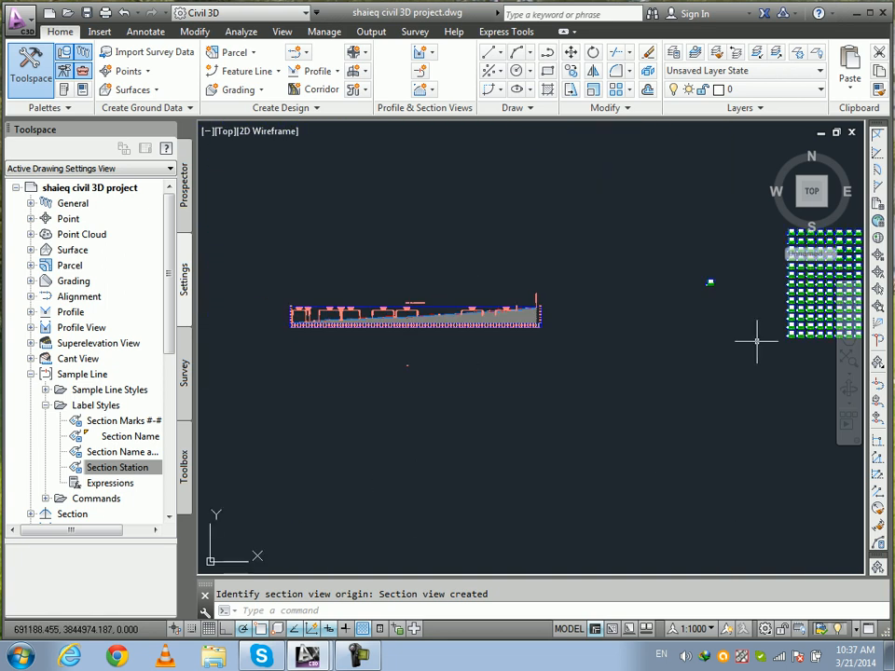
pyautogui.scroll(-7, 505, 405)
pyautogui.scroll(5, 498, 369)
pyautogui.scroll(4, 619, 400)
pyautogui.scroll(4, 682, 304)
pyautogui.scroll(-4, 663, 315)
pyautogui.moveTo(655, 323); pyautogui.dragTo(644, 283, button='middle')
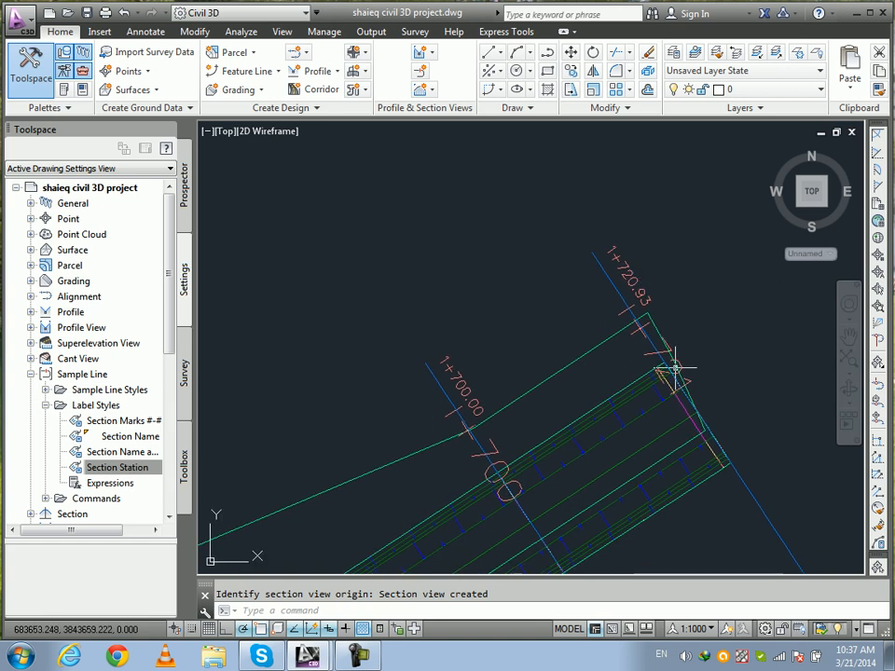
pyautogui.scroll(4, 683, 433)
pyautogui.scroll(-5, 727, 373)
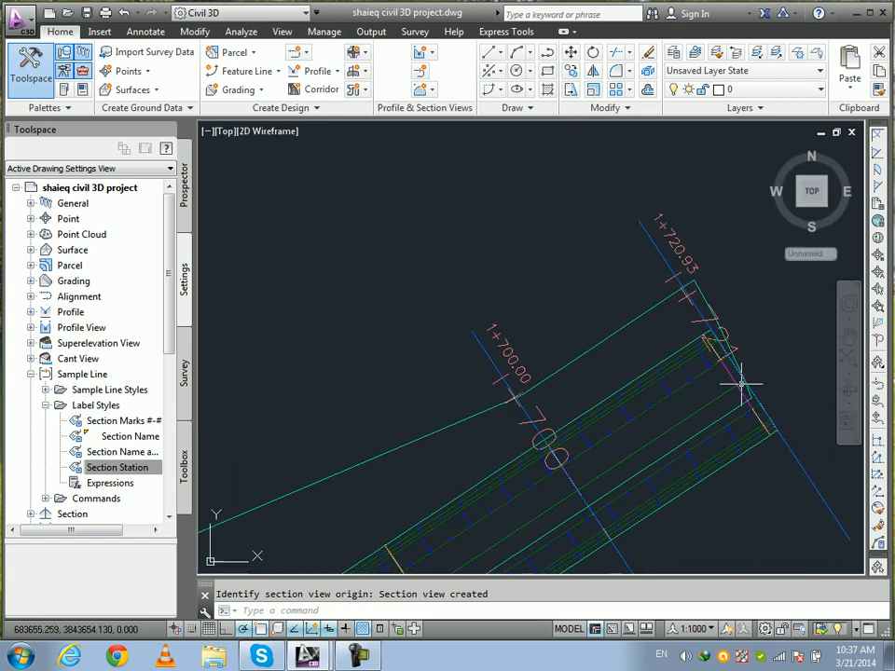
pyautogui.scroll(2, 732, 345)
pyautogui.scroll(-6, 554, 400)
pyautogui.scroll(6, 535, 400)
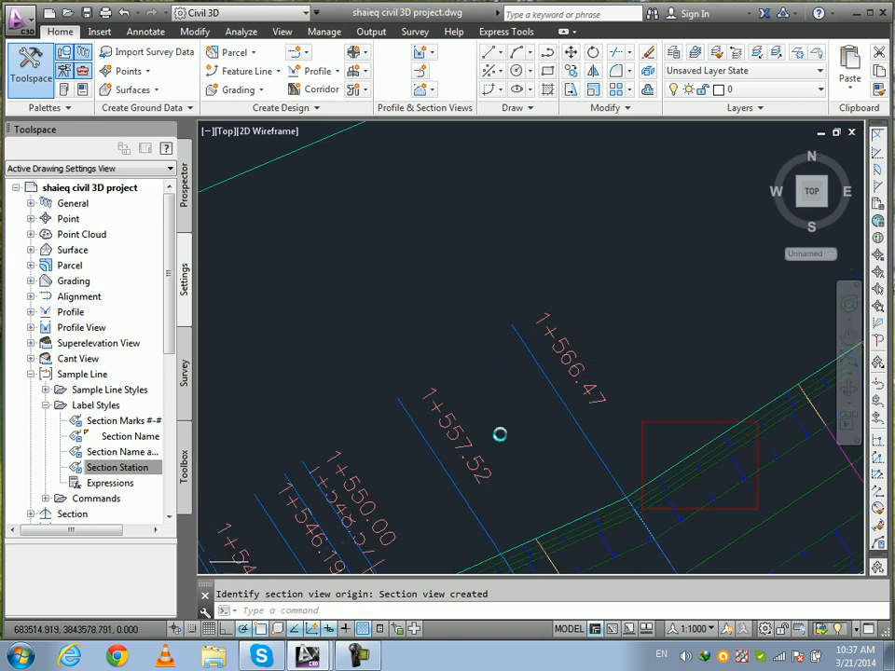
pyautogui.scroll(4, 438, 463)
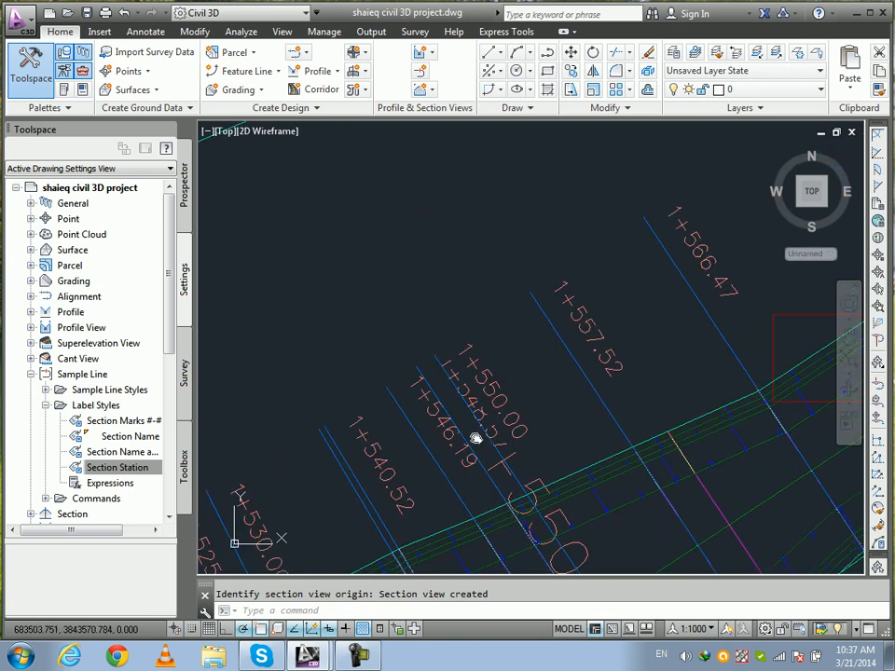
# Examine an individual section view with its titled data bands against the neighbouring section views in the grid.
pyautogui.scroll(-5, 394, 425)
pyautogui.scroll(-5, 725, 467)
pyautogui.scroll(-3, 301, 486)
pyautogui.moveTo(716, 422); pyautogui.dragTo(523, 421, button='middle')
pyautogui.scroll(-2, 713, 499)
pyautogui.moveTo(718, 504); pyautogui.dragTo(498, 283, button='middle')
pyautogui.moveTo(830, 375); pyautogui.dragTo(519, 418, button='middle')
pyautogui.scroll(-5, 518, 418)
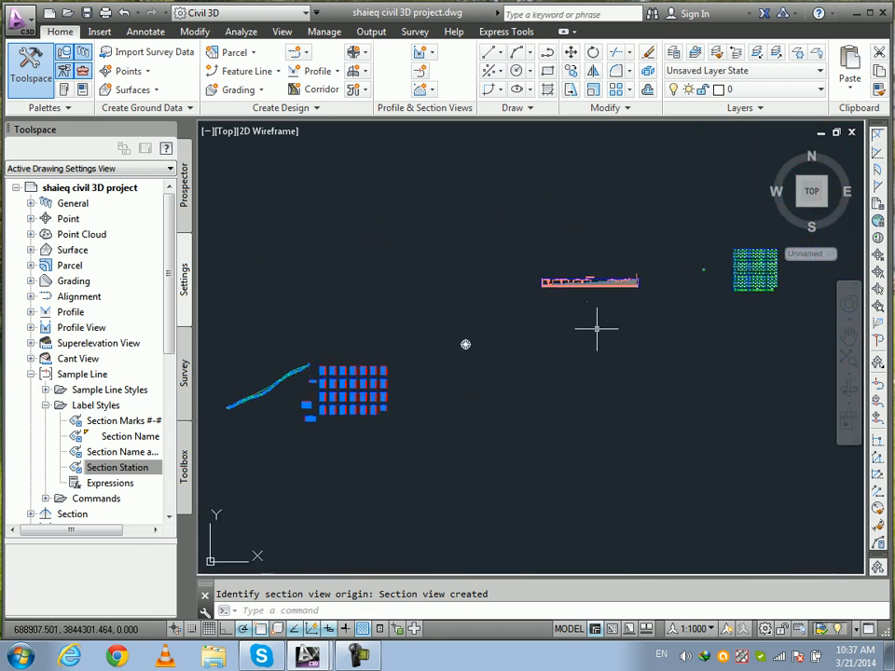
pyautogui.scroll(5, 763, 286)
pyautogui.scroll(5, 573, 411)
pyautogui.scroll(3, 623, 194)
pyautogui.scroll(-4, 456, 359)
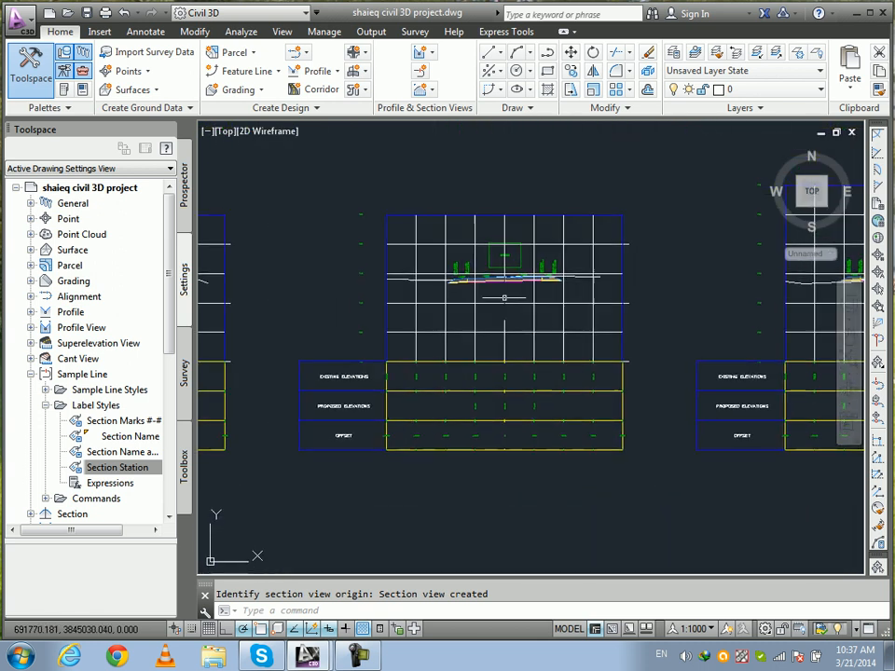
pyautogui.scroll(5, 504, 304)
pyautogui.scroll(-2, 476, 359)
pyautogui.scroll(-5, 475, 359)
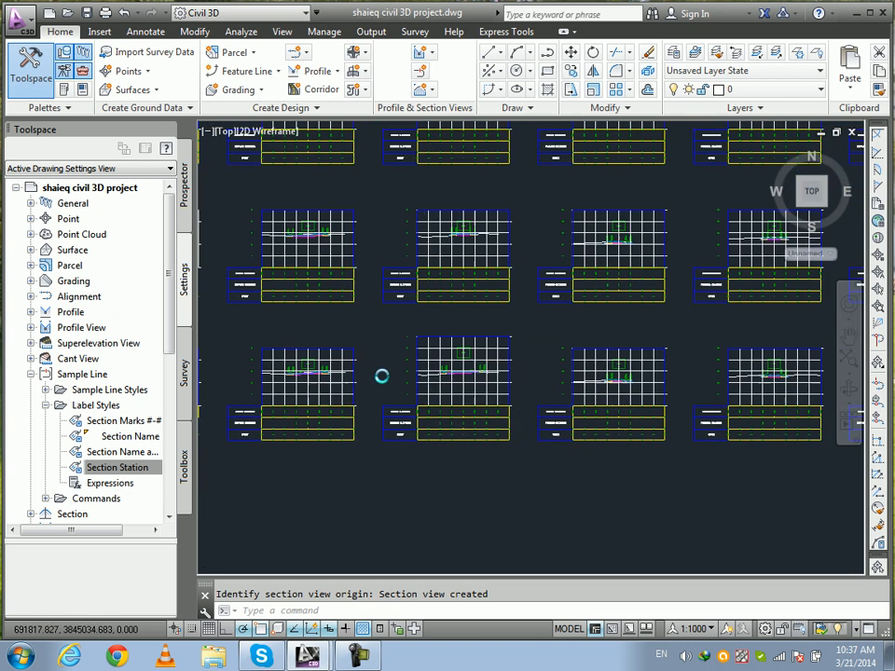
# Check the station label, ground line and road labels of the section views at the end of the grid.
pyautogui.scroll(5, 417, 385)
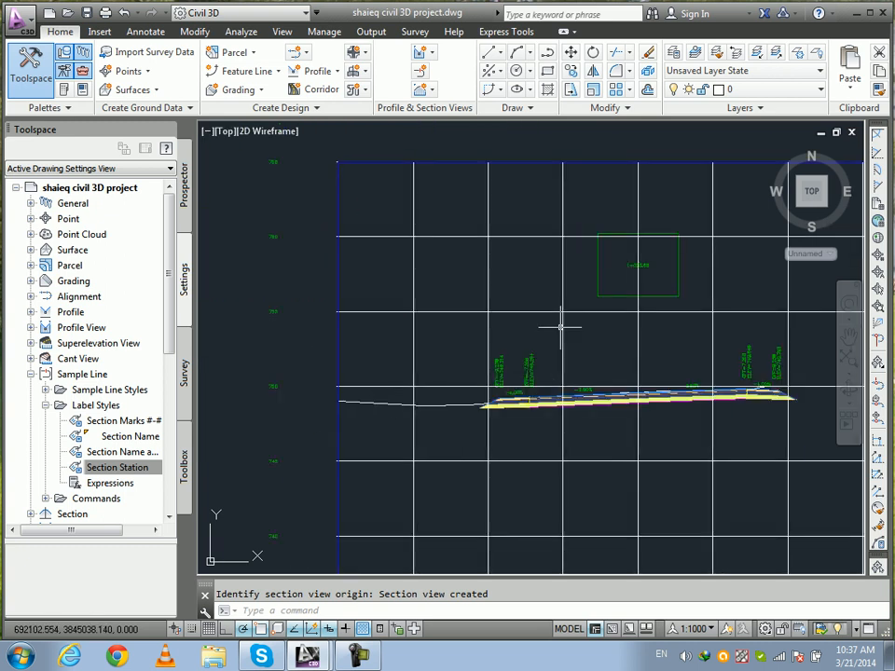
pyautogui.scroll(-5, 562, 330)
pyautogui.scroll(7, 511, 359)
pyautogui.scroll(-5, 510, 360)
pyautogui.scroll(5, 591, 320)
pyautogui.scroll(-5, 591, 326)
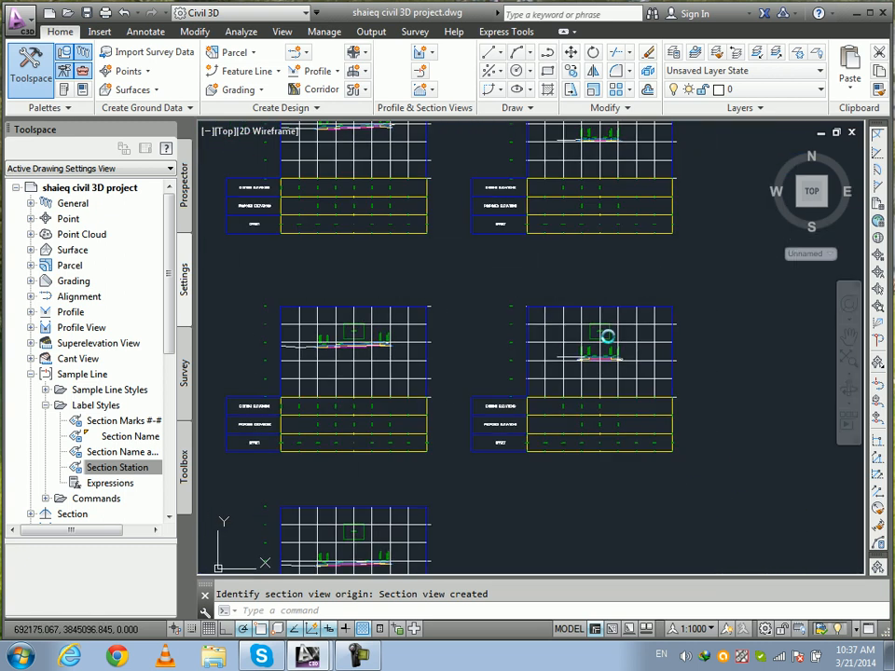
# Examine the last section views of the grid, including their station labels, road shapes and data bands.
pyautogui.scroll(5, 505, 359)
pyautogui.scroll(-5, 522, 354)
pyautogui.scroll(7, 566, 191)
pyautogui.scroll(-7, 566, 190)
pyautogui.moveTo(584, 282); pyautogui.dragTo(548, 226, button='middle')
pyautogui.moveTo(558, 493); pyautogui.dragTo(494, 379, button='middle')
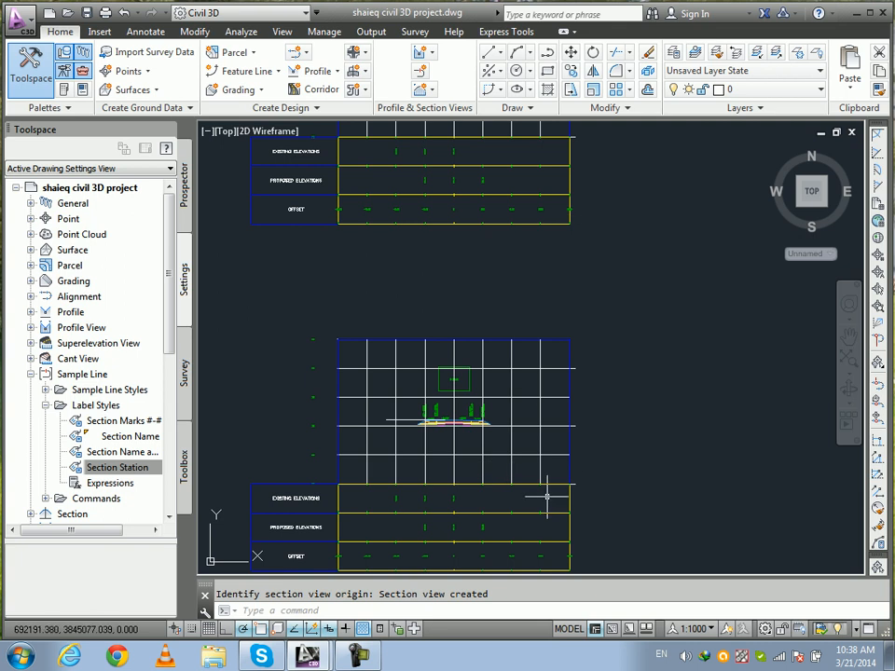
pyautogui.scroll(-5, 550, 494)
pyautogui.scroll(8, 540, 326)
# Check the sample line at the corridor's end, station 1+720.93, and compare it with the grid of section views.
pyautogui.scroll(-10, 541, 322)
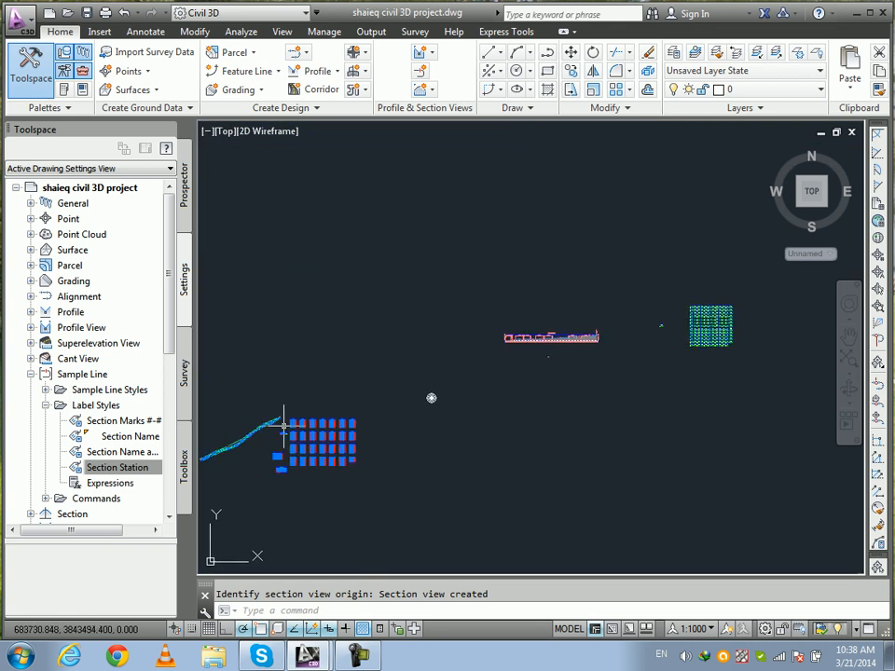
pyautogui.scroll(8, 362, 366)
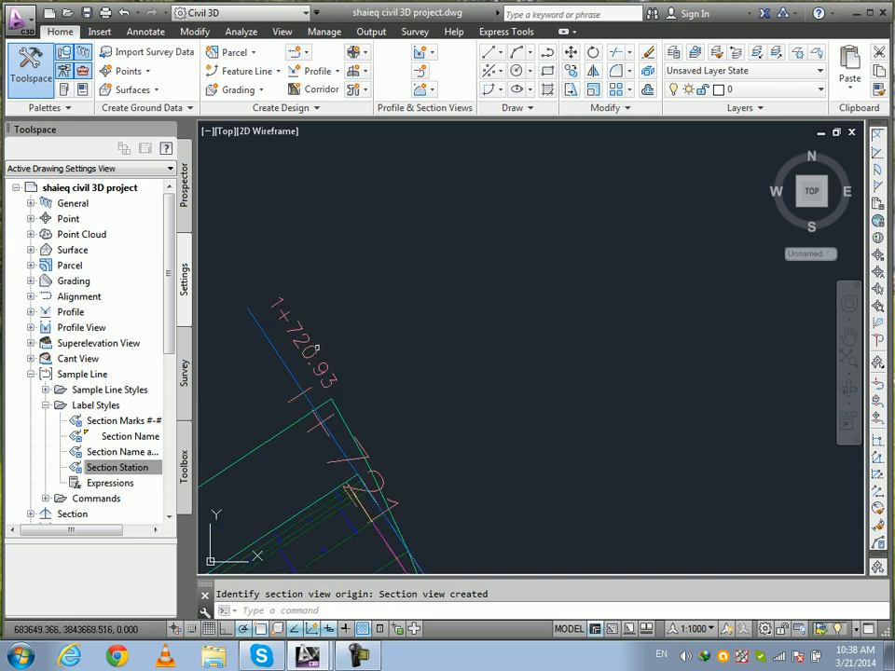
pyautogui.scroll(-10, 328, 381)
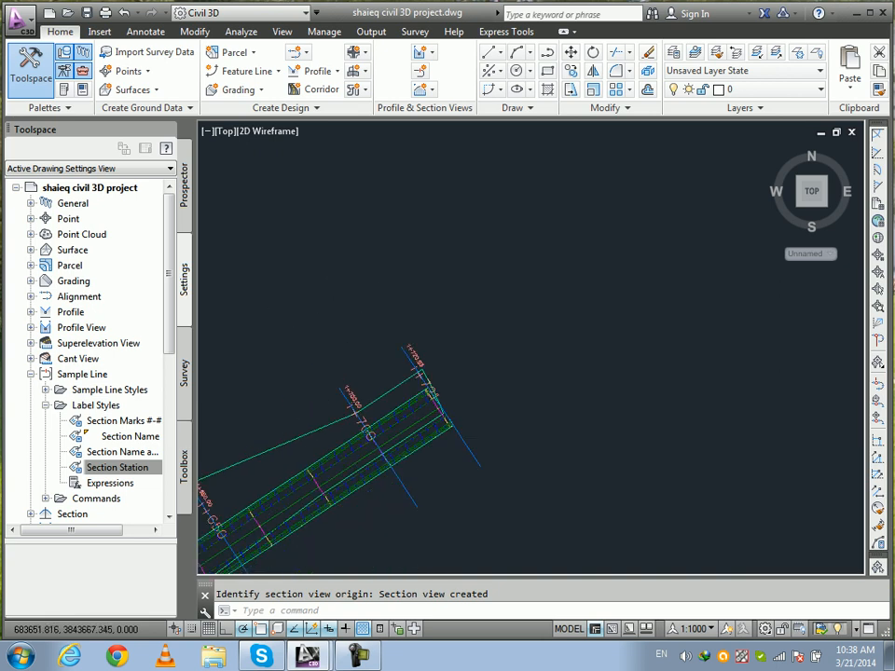
pyautogui.scroll(10, 629, 305)
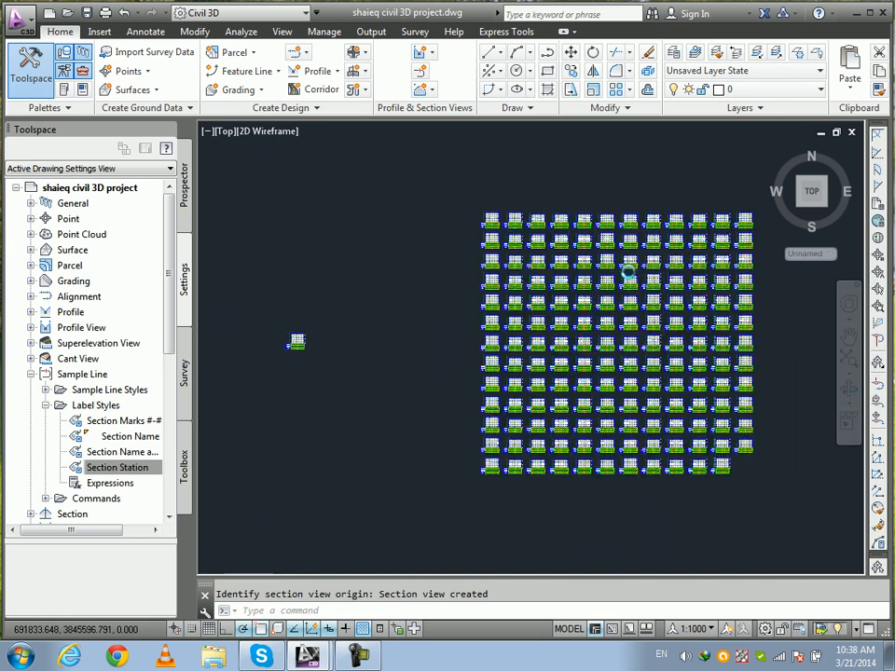
pyautogui.moveTo(660, 346); pyautogui.dragTo(543, 294, button='middle')
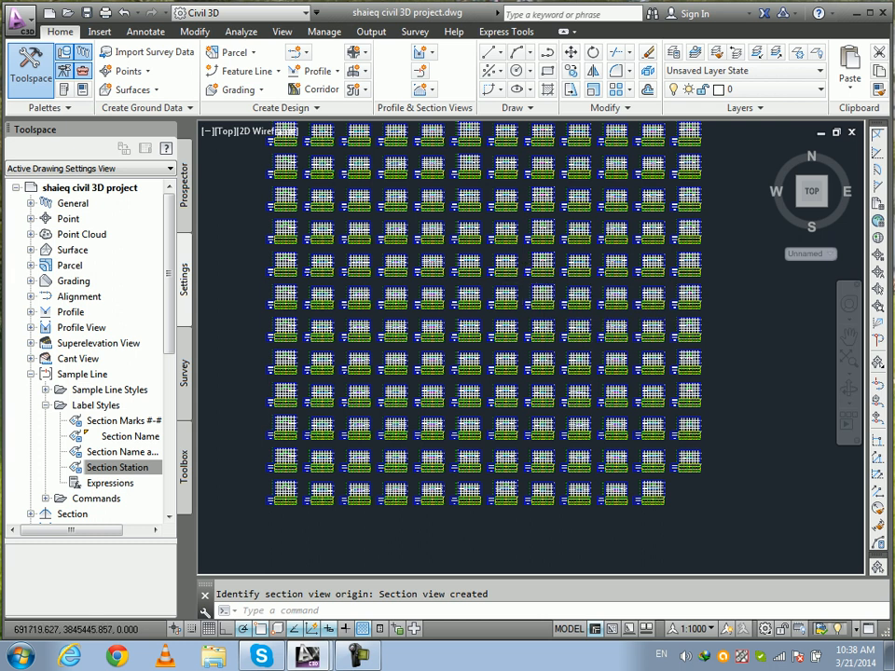
pyautogui.scroll(-8, 522, 284)
pyautogui.scroll(10, 428, 286)
pyautogui.scroll(8, 516, 220)
pyautogui.scroll(-6, 354, 283)
pyautogui.scroll(5, 398, 250)
pyautogui.scroll(-7, 398, 250)
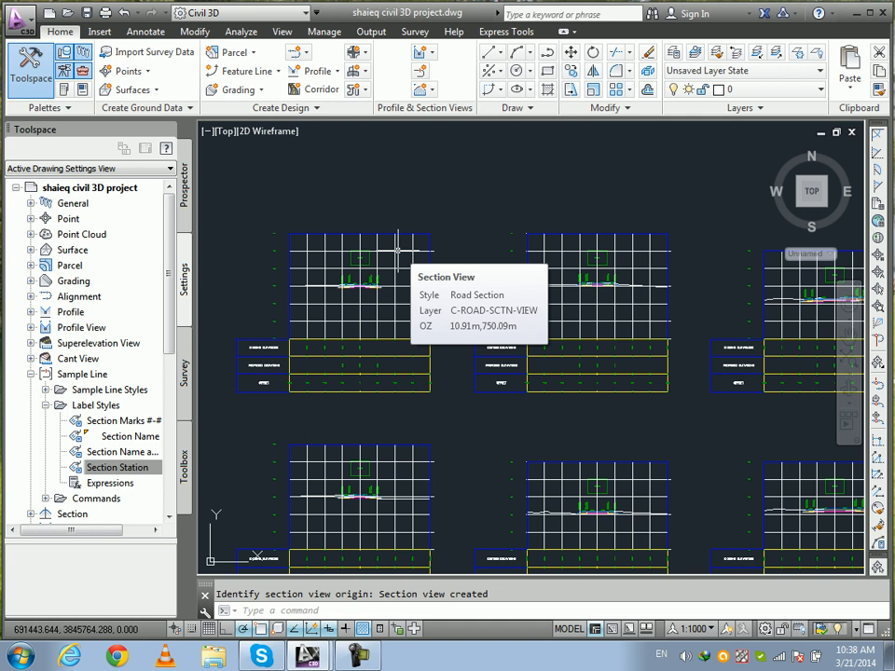
# Start Compute Materials from the first section view for the CIVIL 3d PROJECT alignment and the SL Collection - CIVIL sample line group.
pyautogui.click(395, 270)
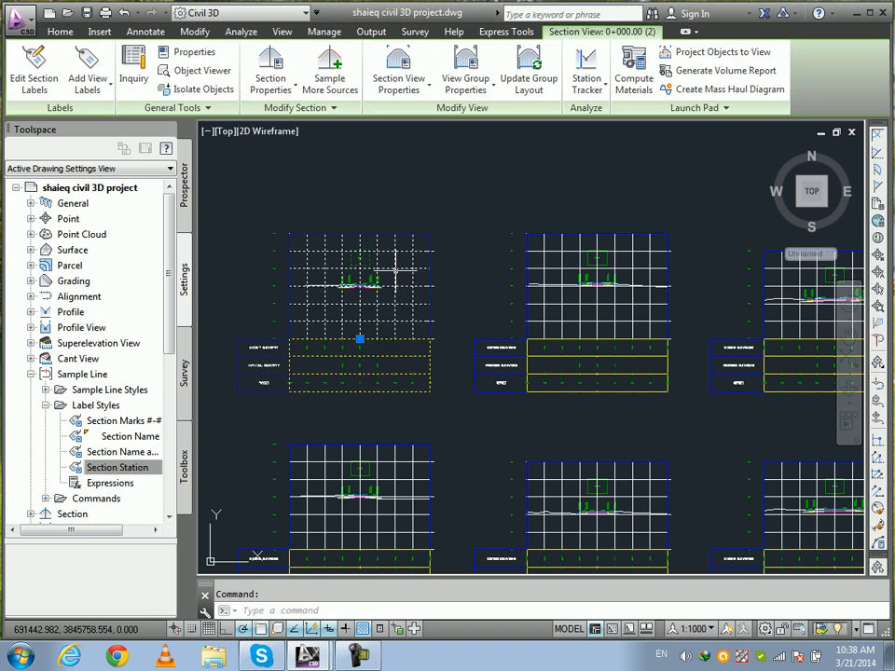
pyautogui.click(624, 79)
pyautogui.click(439, 302)
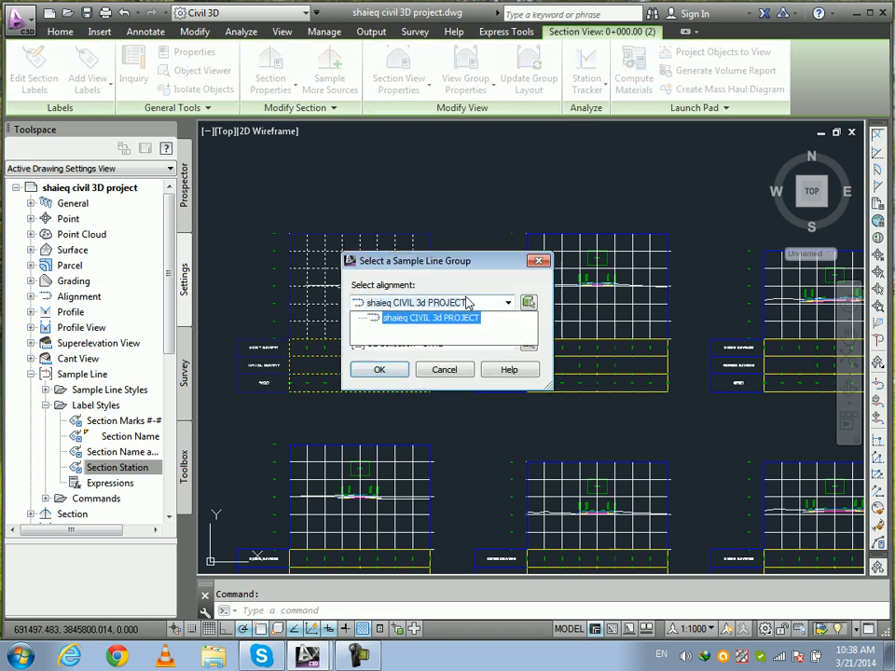
pyautogui.click(438, 317)
pyautogui.click(422, 344)
pyautogui.click(419, 363)
pyautogui.click(392, 373)
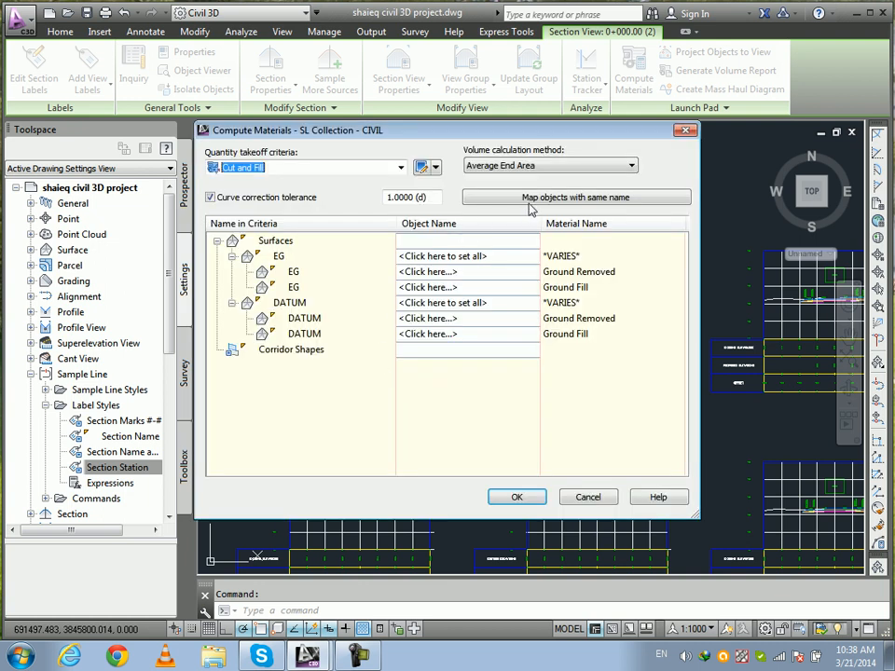
# Map all EG criteria to the civil 3D project ground surface and all DATUM criteria to Corridor -CIVIL TOP SURFACE.
pyautogui.click(453, 257)
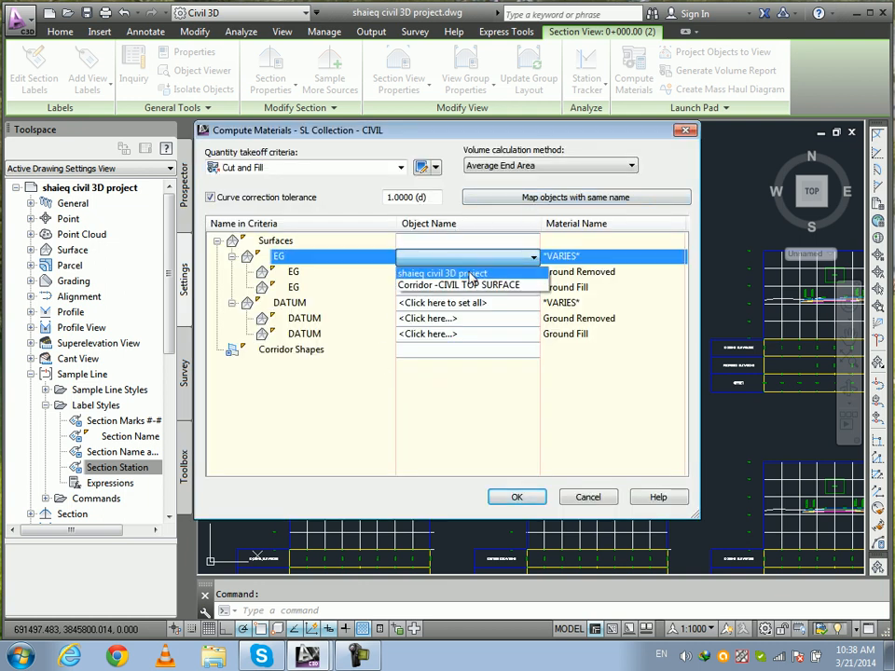
pyautogui.click(488, 252)
pyautogui.click(487, 254)
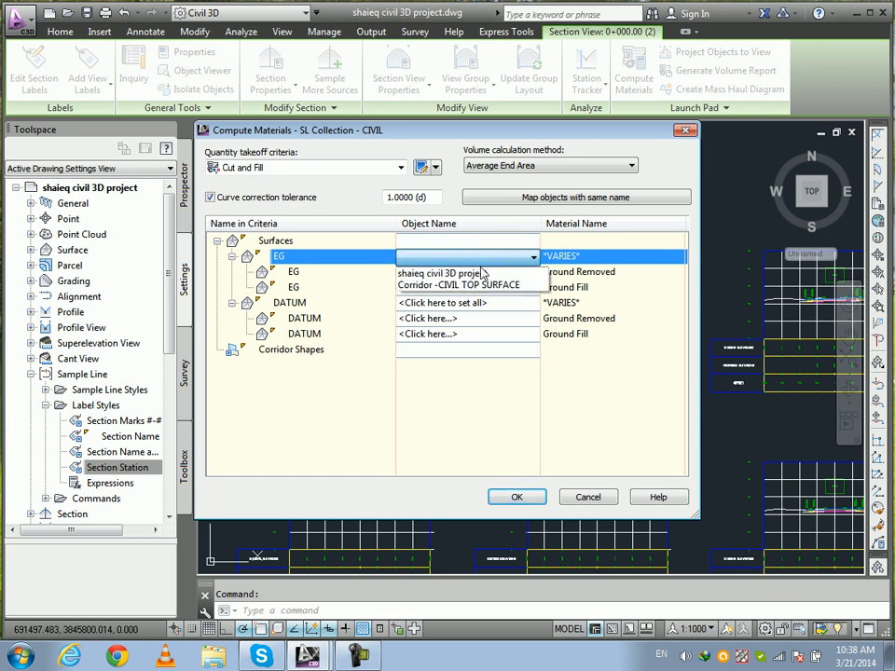
pyautogui.click(464, 274)
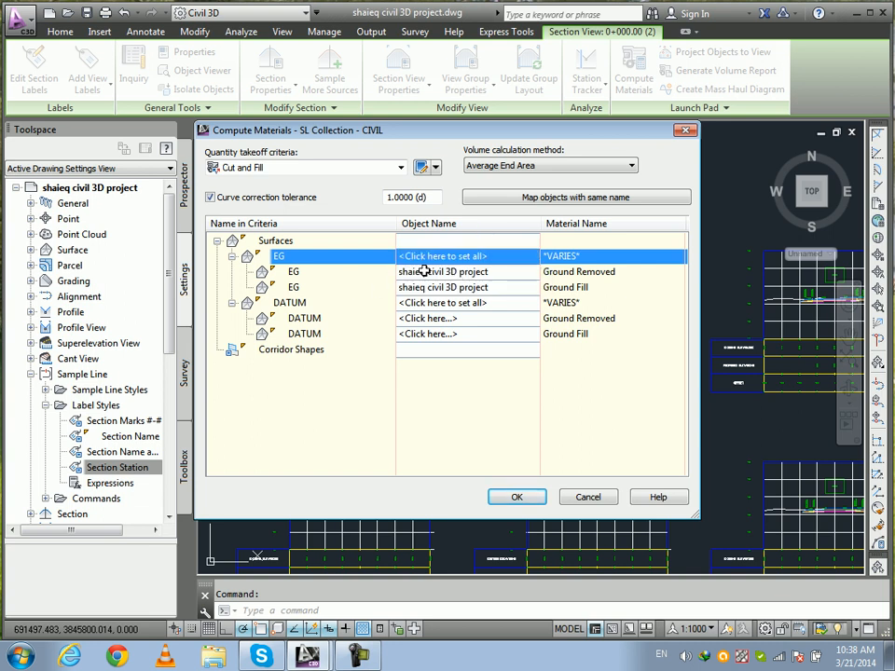
pyautogui.click(457, 303)
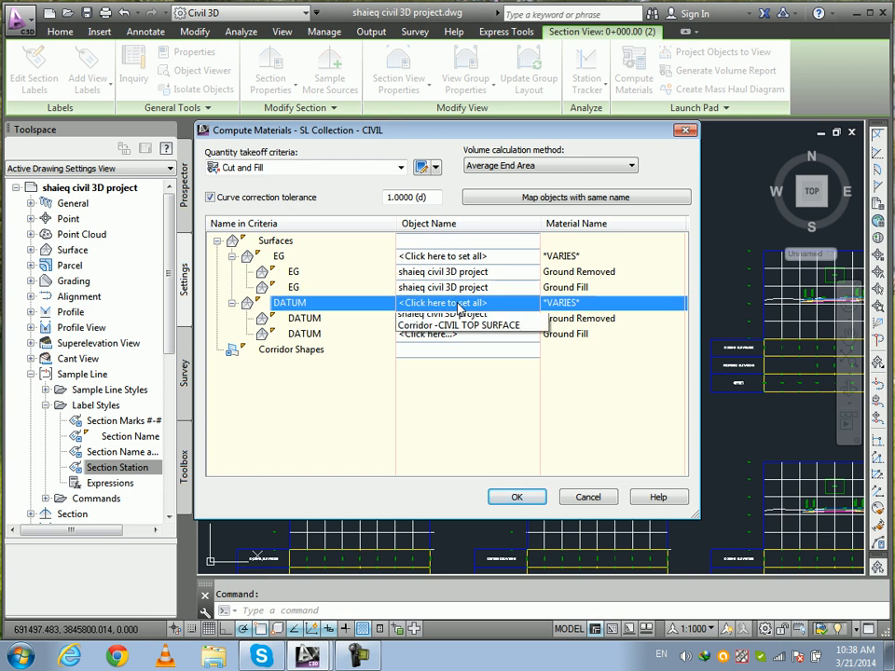
pyautogui.click(461, 332)
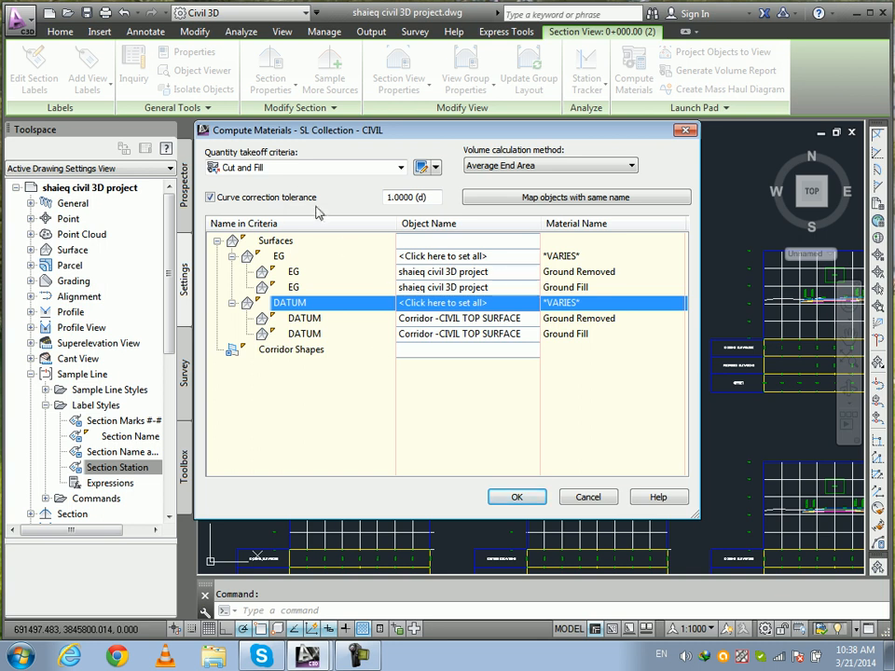
# Compute the cut and fill materials with Average End Area as the volume calculation method.
pyautogui.click(504, 166)
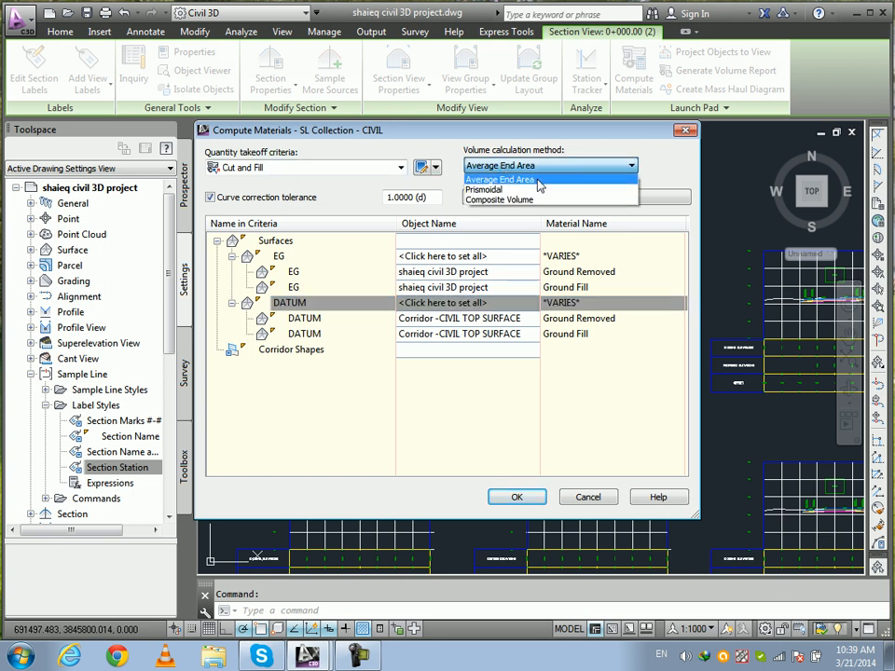
pyautogui.click(537, 181)
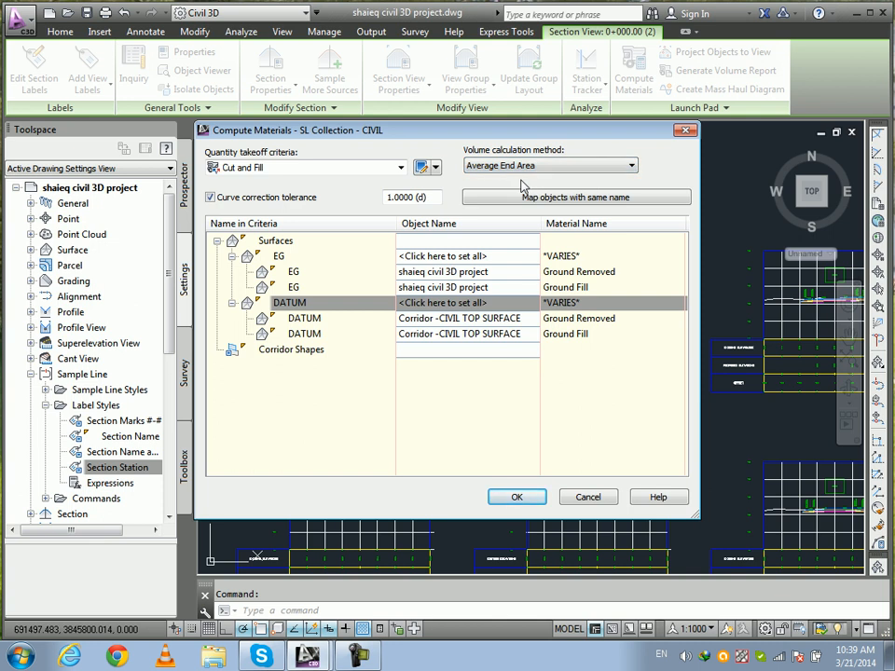
pyautogui.click(525, 499)
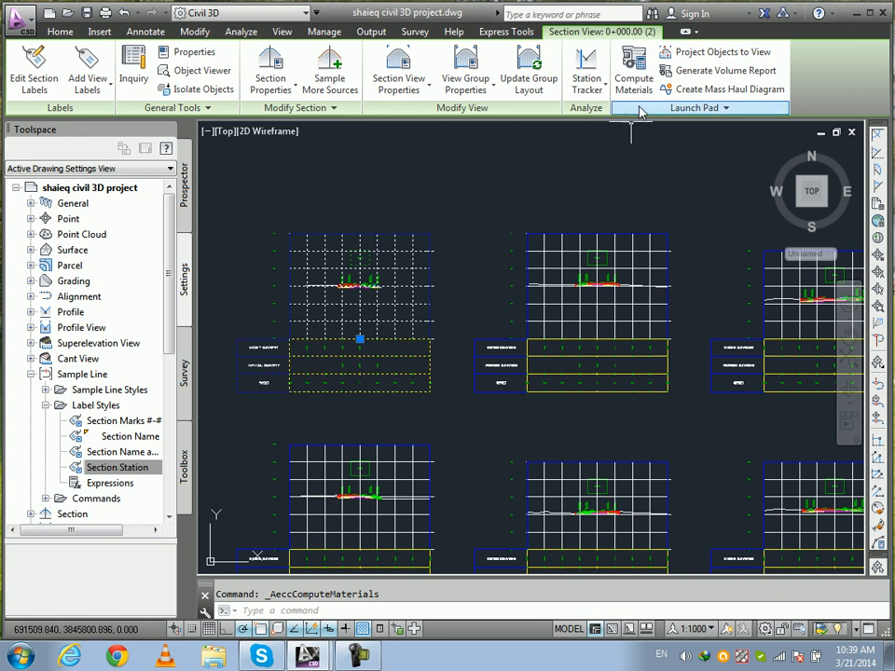
pyautogui.click(538, 182)
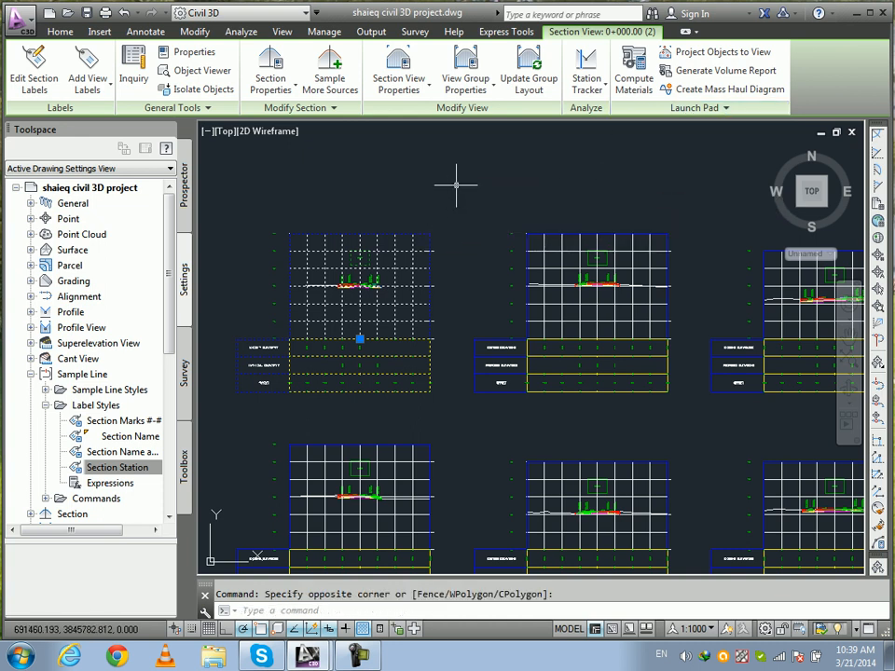
pyautogui.press('Escape')
# Start a volume report from the first section view, using Material List - (1) of the SL Collection - CIVIL group.
pyautogui.moveTo(499, 173); pyautogui.dragTo(453, 193, button='middle')
pyautogui.click(505, 298)
pyautogui.press('Escape')
pyautogui.click(333, 294)
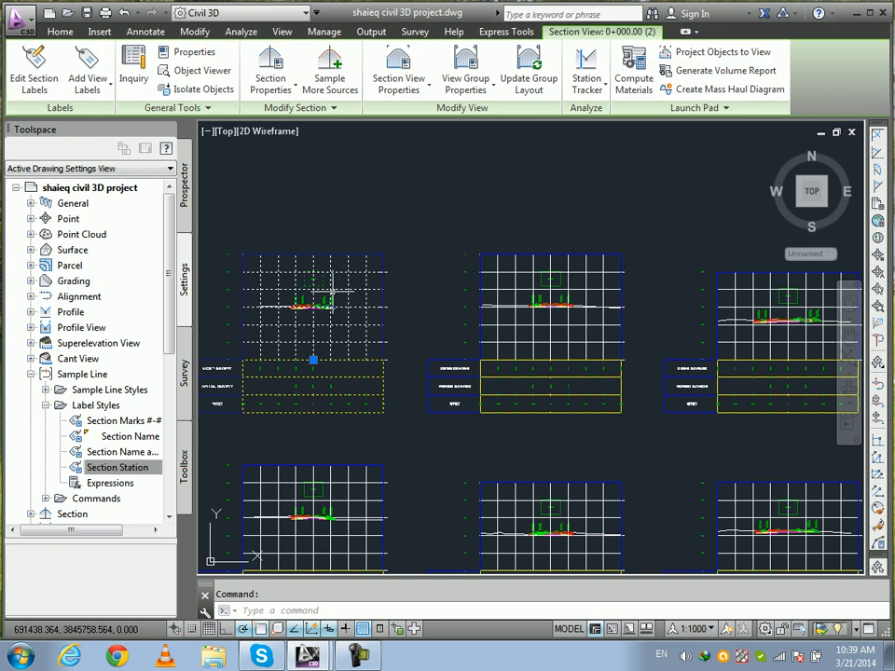
pyautogui.click(716, 71)
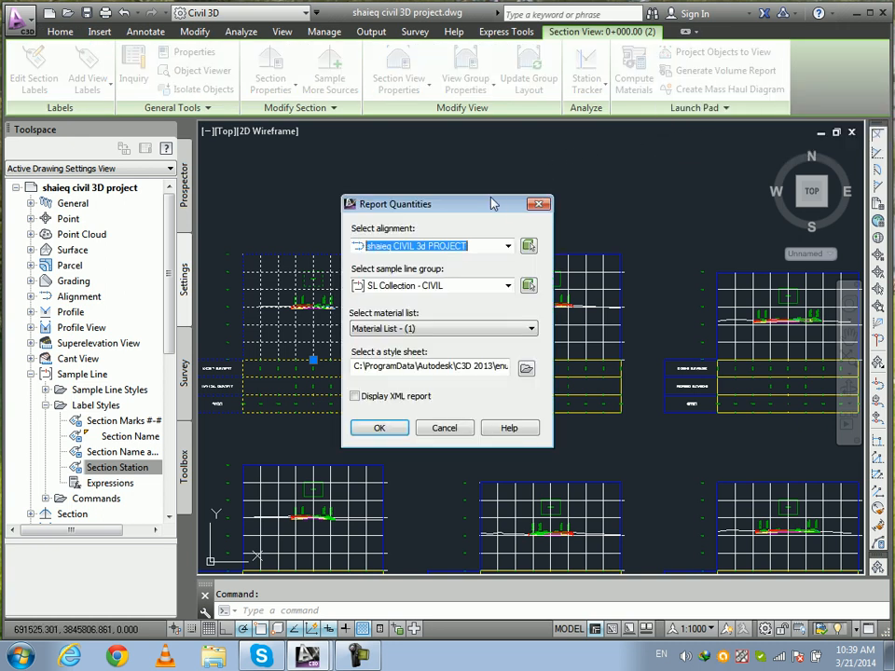
pyautogui.click(447, 330)
# Specify ABC on the Desktop as the report's style sheet and generate the quantities with the XML report displayed.
pyautogui.click(526, 368)
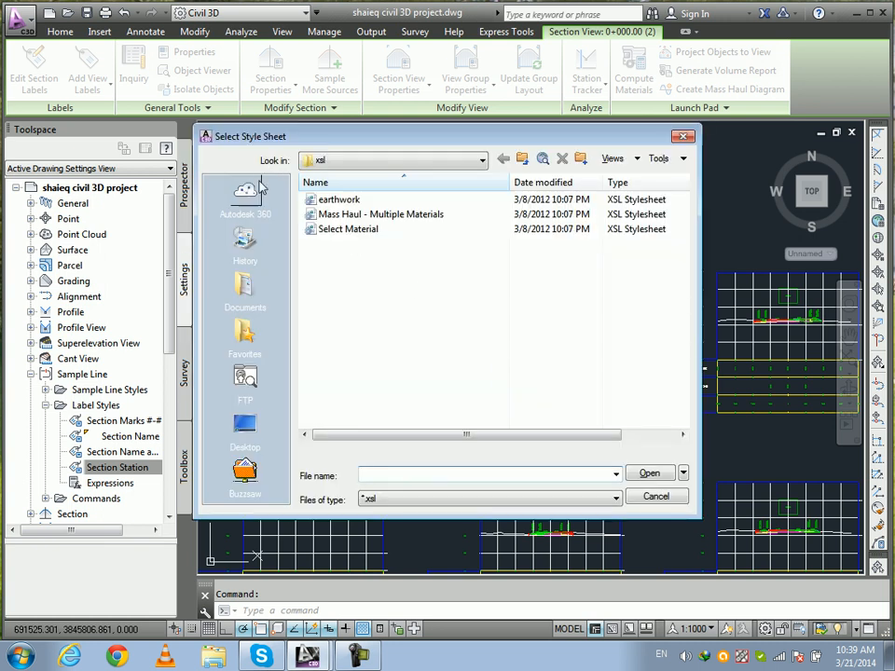
pyautogui.click(254, 431)
pyautogui.click(402, 473)
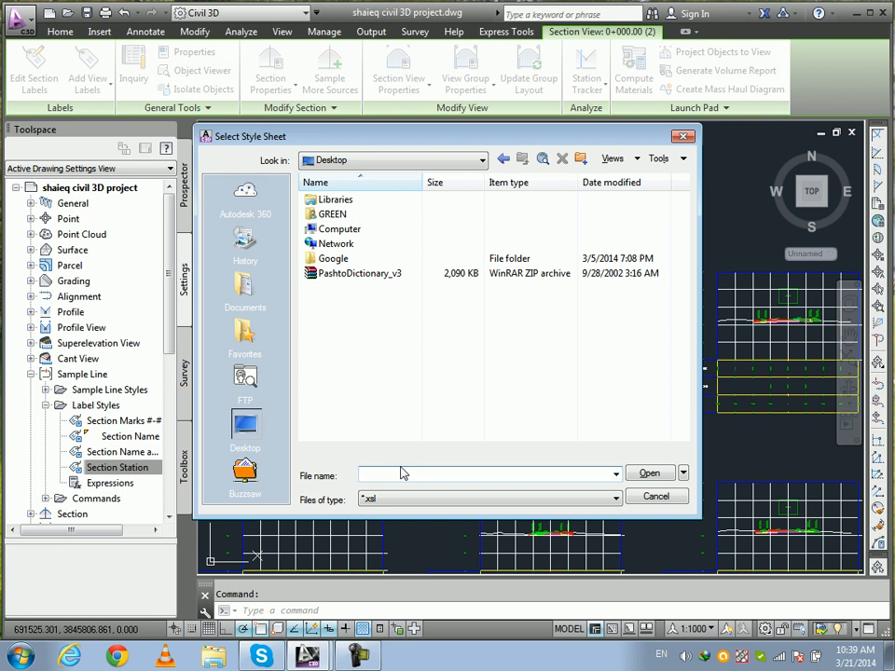
pyautogui.write('ABC')
pyautogui.click(649, 474)
pyautogui.click(354, 396)
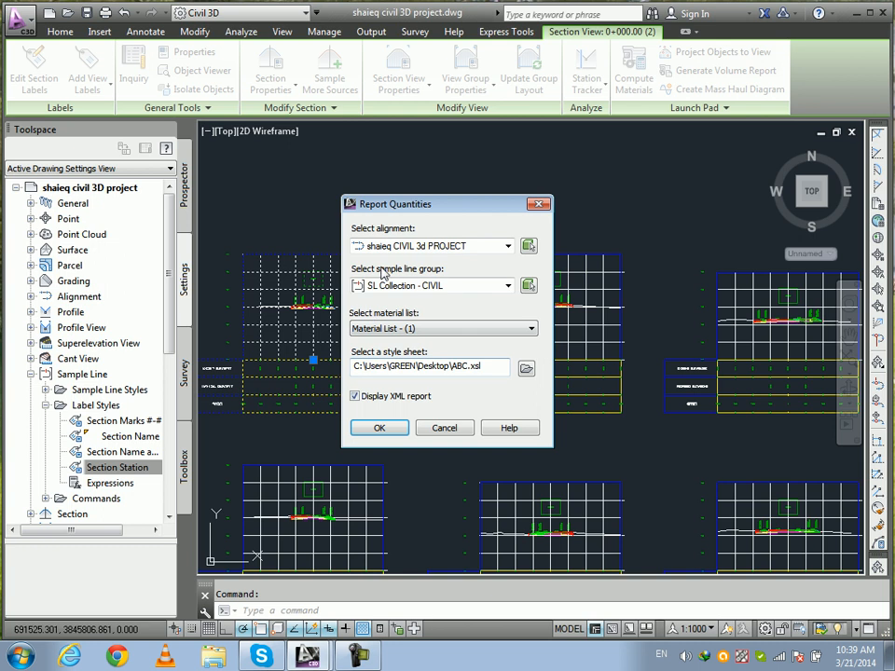
pyautogui.click(375, 429)
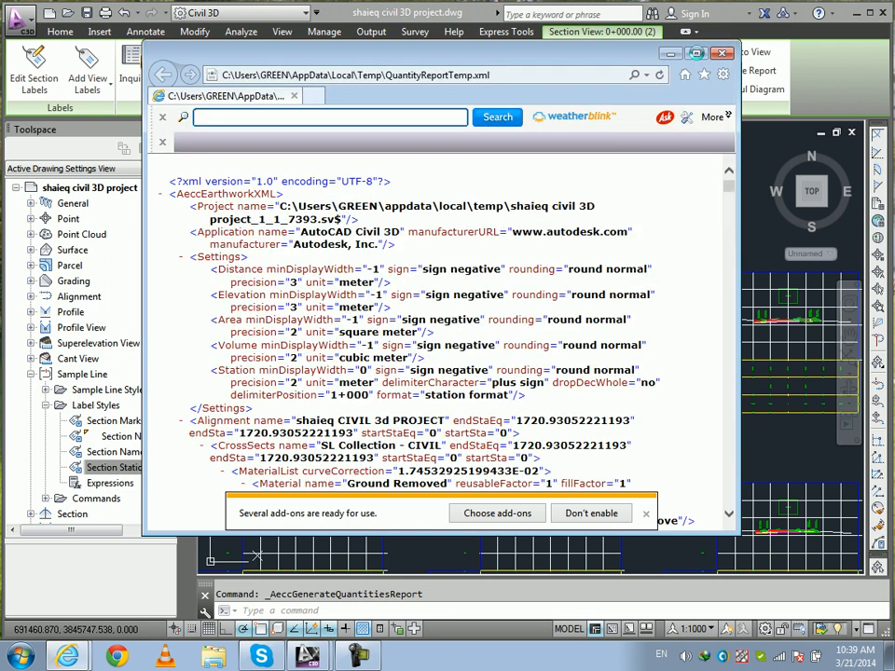
# Maximize the quantity report window, accept Internet Explorer as default browser and dismiss the search provider, homepage and add-on prompts.
pyautogui.click(696, 53)
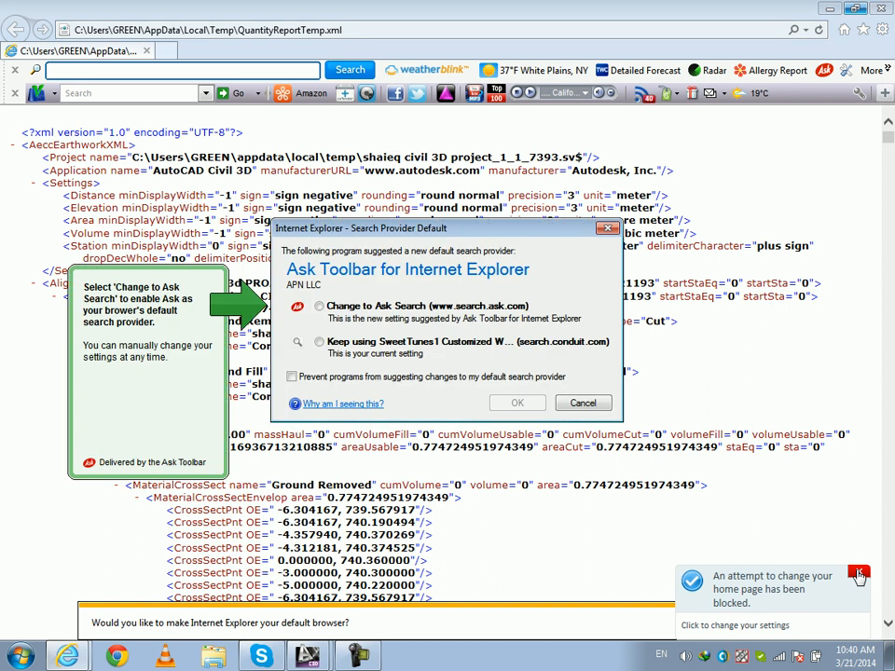
pyautogui.click(859, 575)
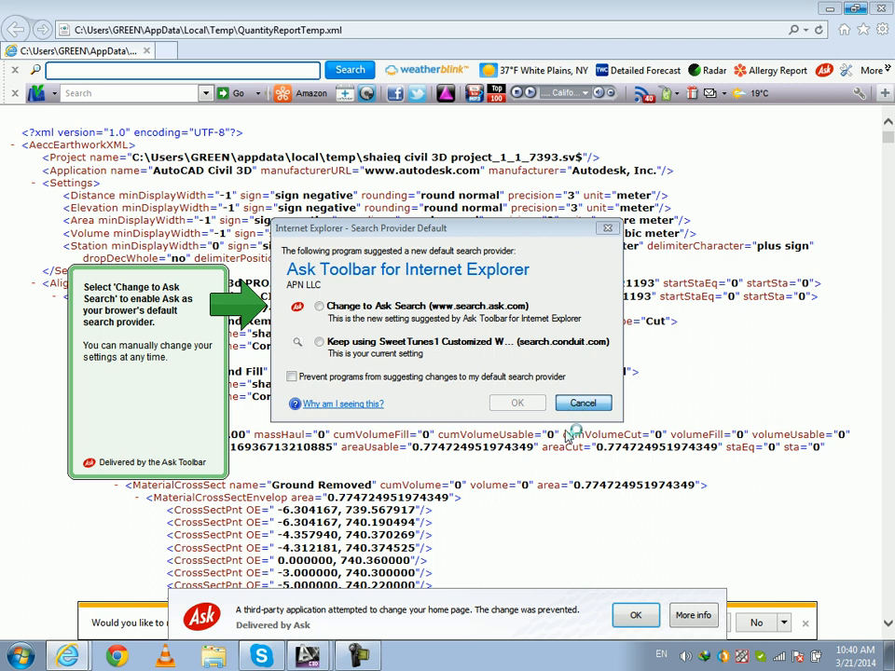
pyautogui.click(579, 405)
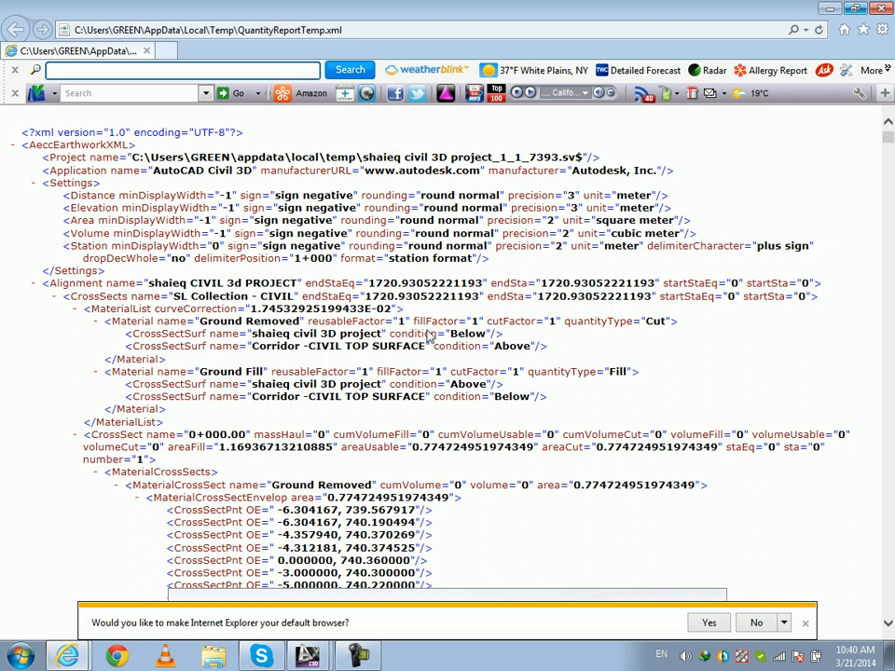
pyautogui.click(701, 625)
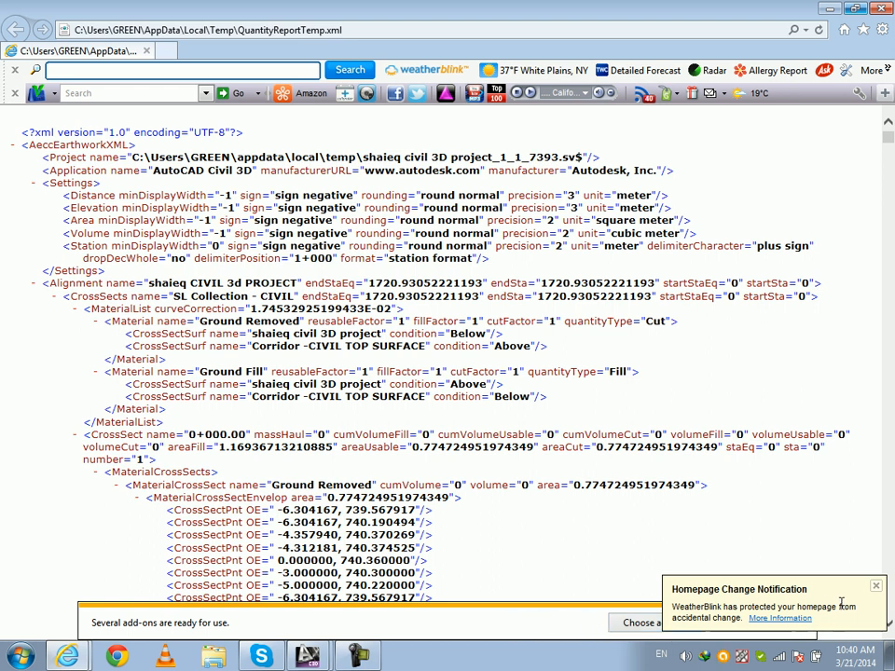
pyautogui.click(876, 587)
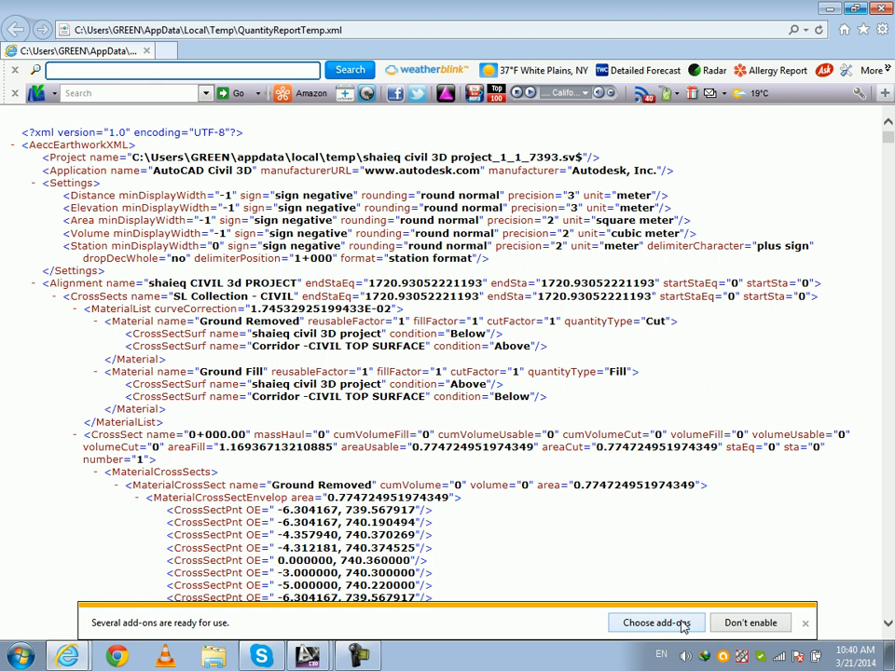
pyautogui.click(805, 623)
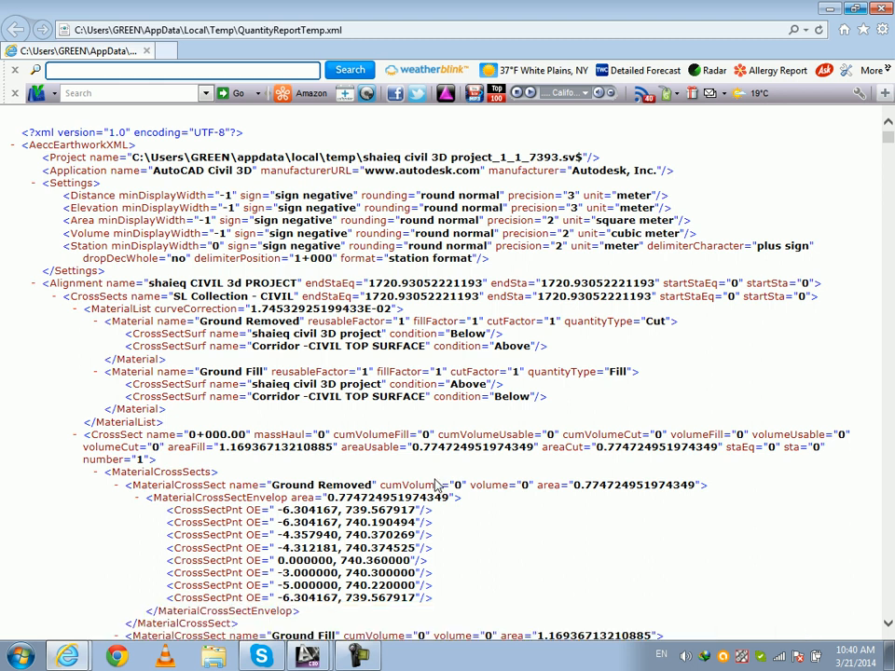
# Examine the Ground Removed and Ground Fill areas and volumes per cross section in the quantity report.
pyautogui.scroll(-5, 410, 490)
pyautogui.click(291, 376)
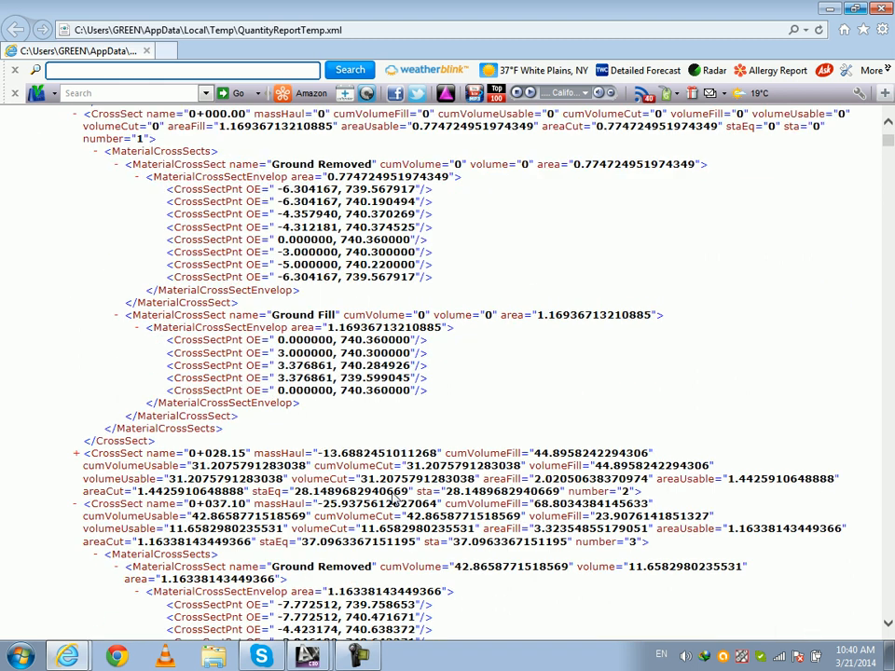
pyautogui.scroll(3, 380, 464)
pyautogui.scroll(5, 364, 448)
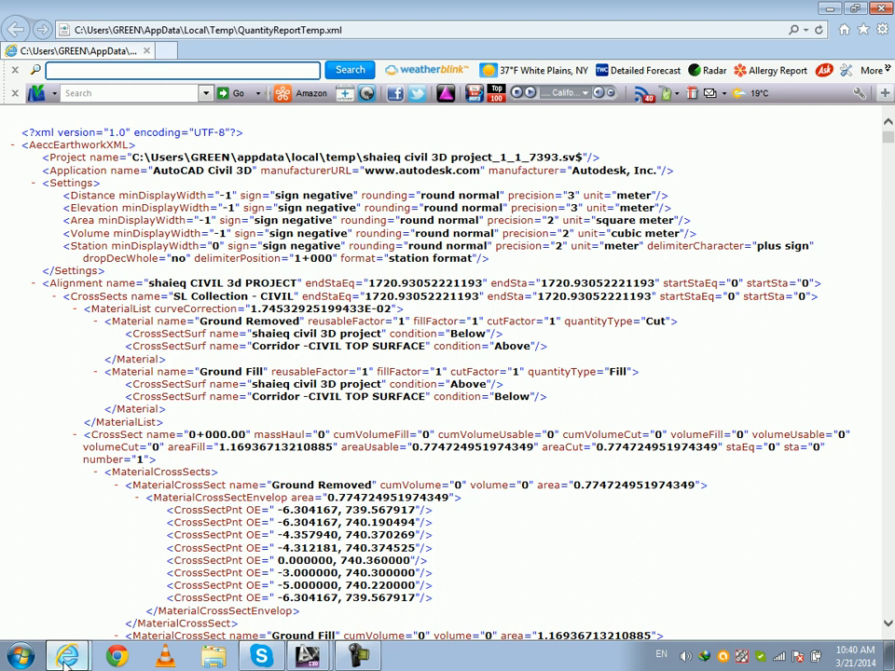
# Switch to the second report window, QuantityReportTempXML.xml, decline its add-ons and maximize it.
pyautogui.moveTo(67, 656)
pyautogui.click(107, 611)
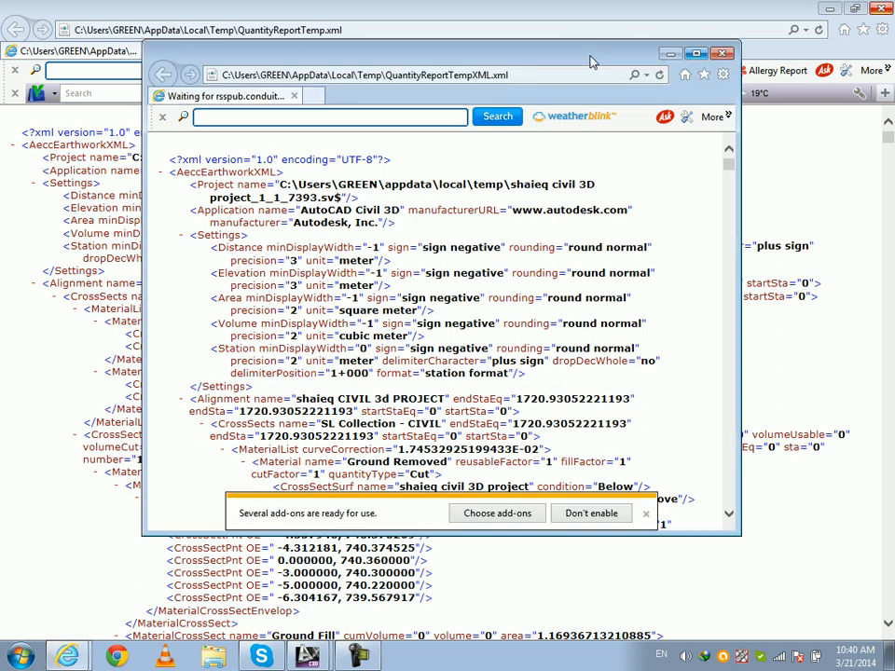
pyautogui.click(604, 514)
pyautogui.click(699, 53)
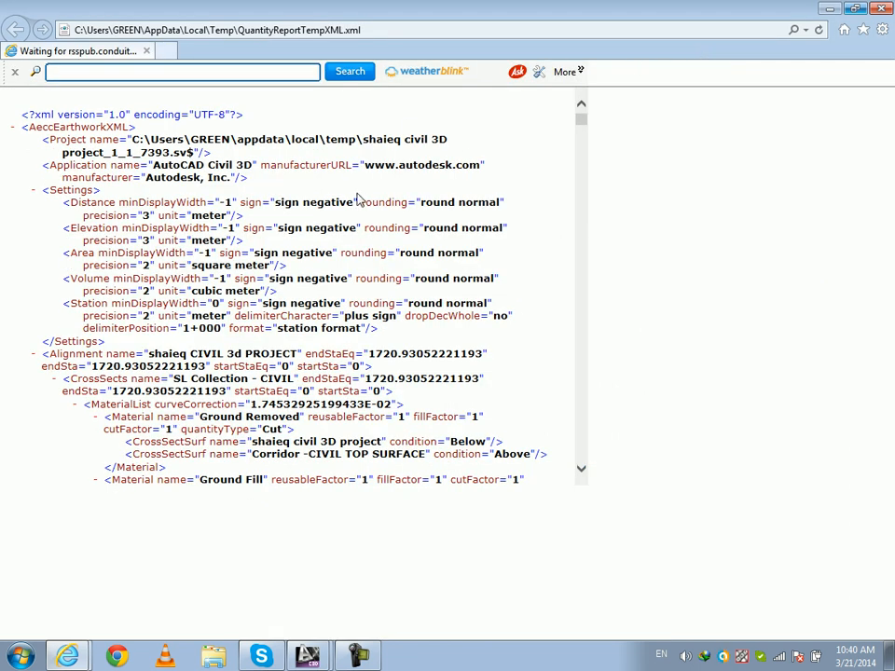
# Disable the WeatherBlink add-on and hide the SweetTunes1 toolbar in the XML report window.
pyautogui.scroll(-3, 335, 333)
pyautogui.scroll(3, 345, 345)
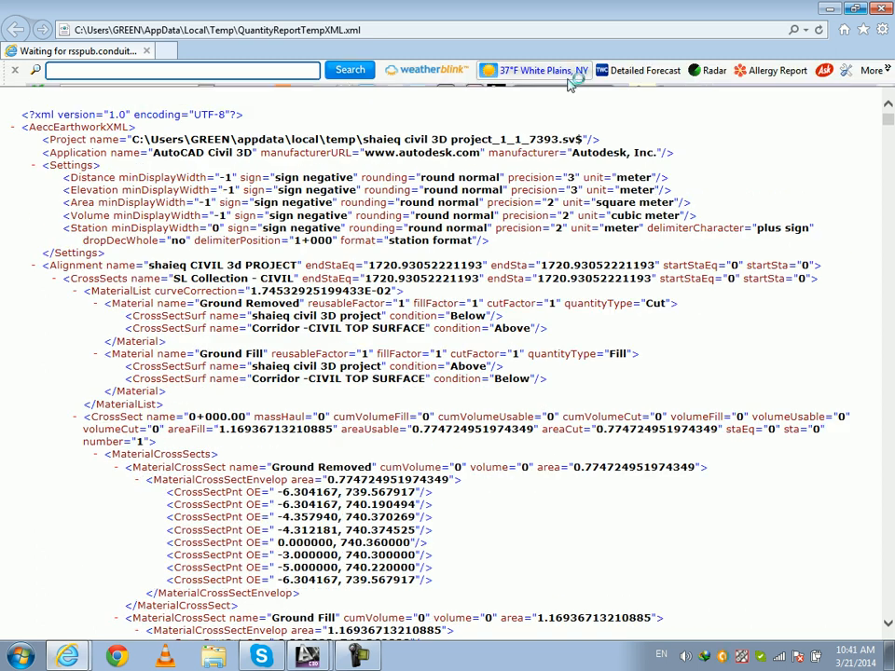
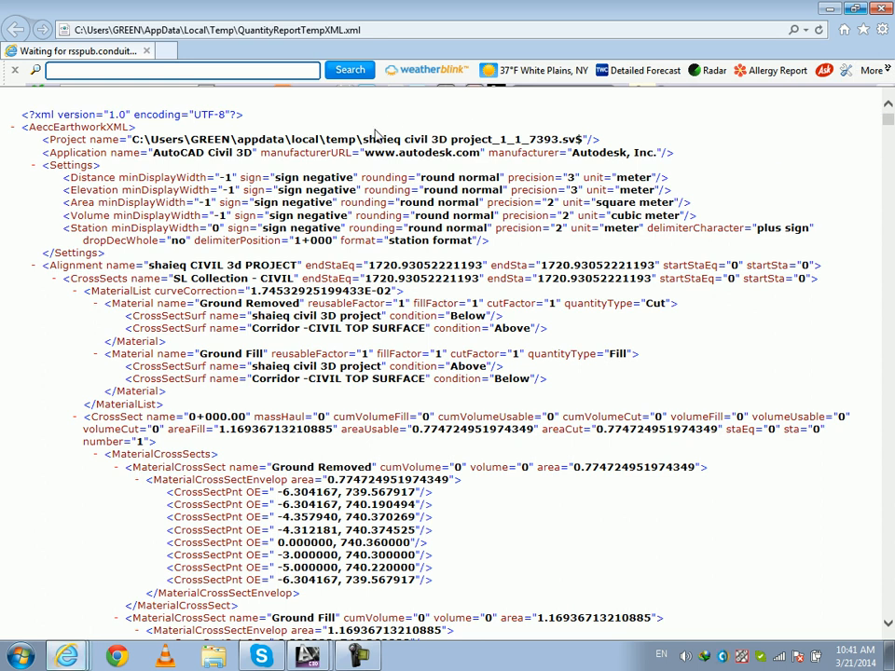
pyautogui.click(332, 256)
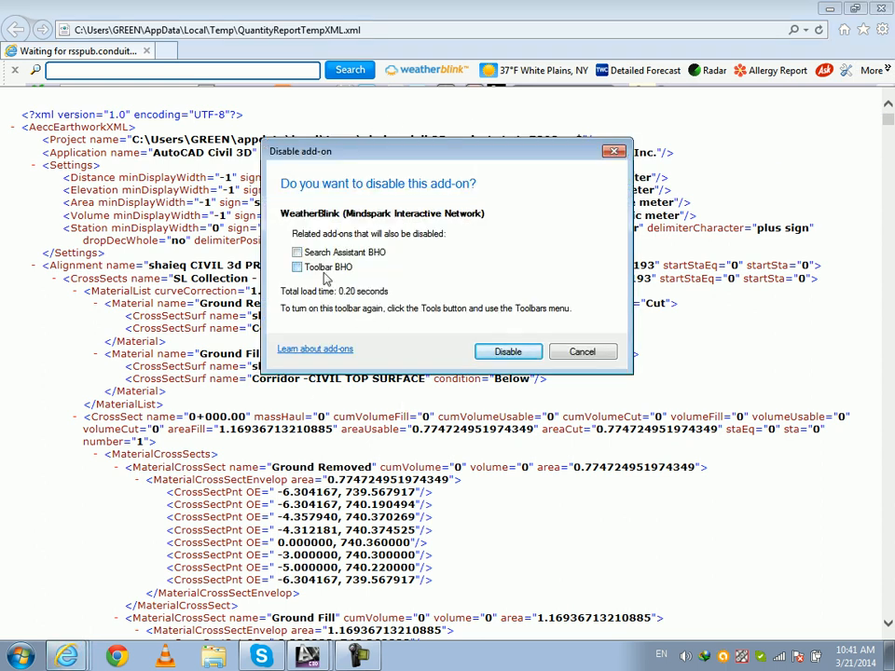
pyautogui.click(532, 353)
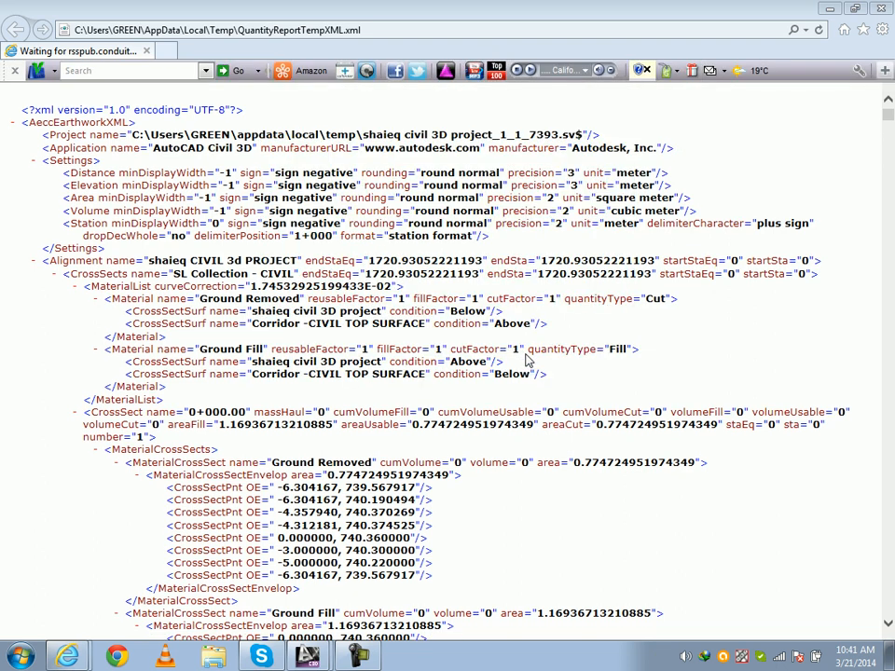
pyautogui.click(14, 70)
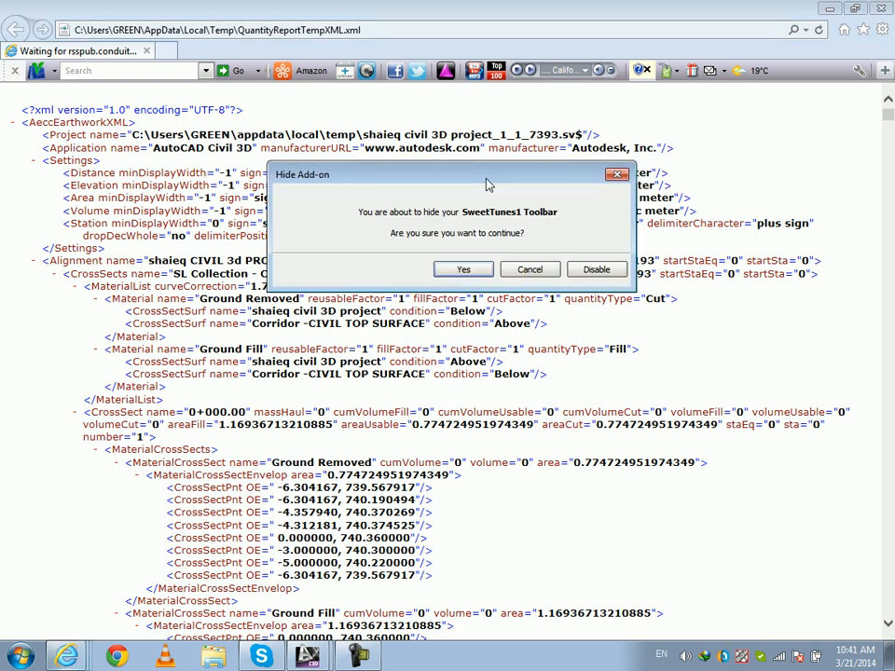
pyautogui.click(463, 267)
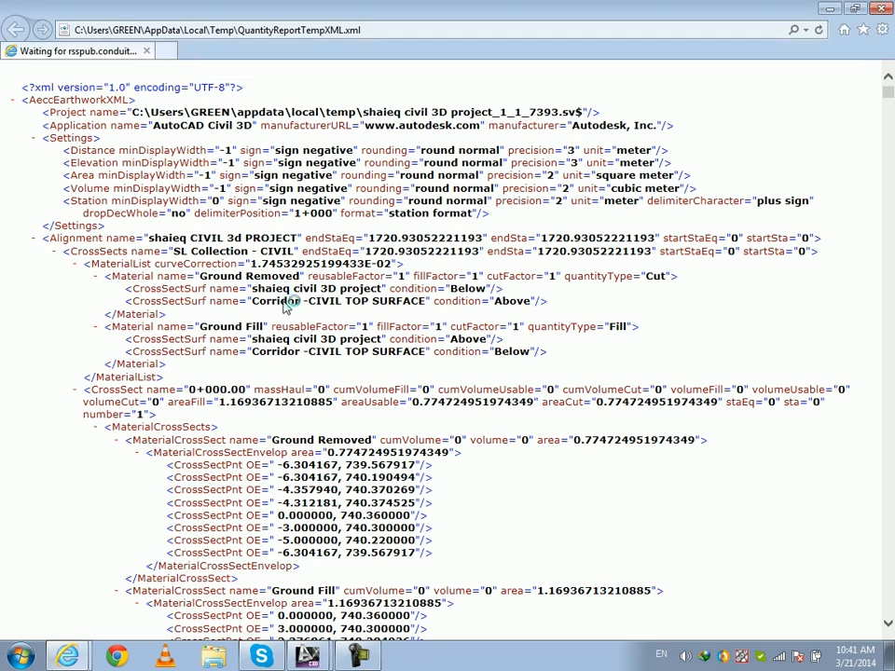
# Examine the Ground Removed and Ground Fill entries per cross section in the XML report, and close the report windows.
pyautogui.scroll(-5, 284, 308)
pyautogui.scroll(-5, 478, 259)
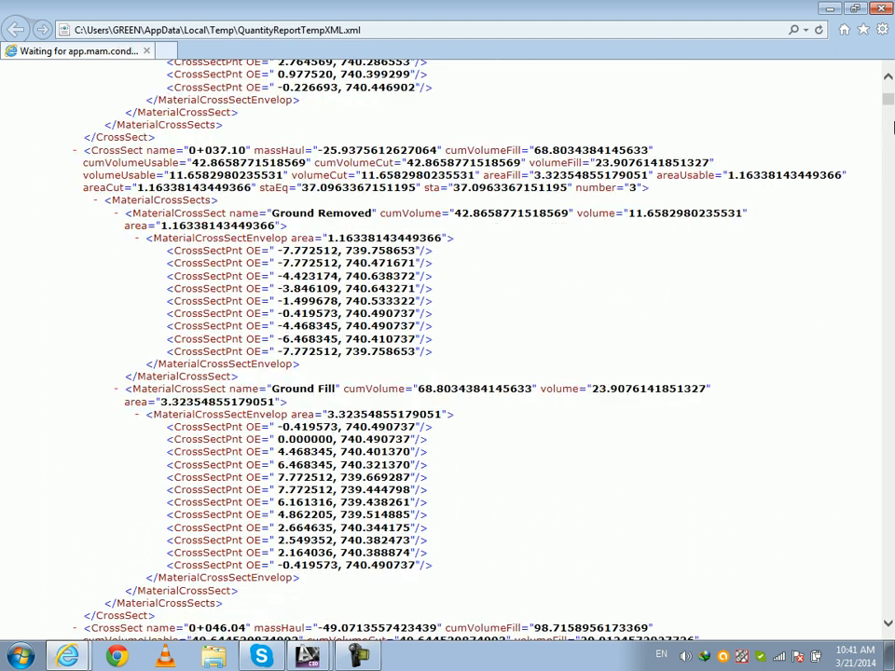
pyautogui.moveTo(887, 97); pyautogui.dragTo(880, 223)
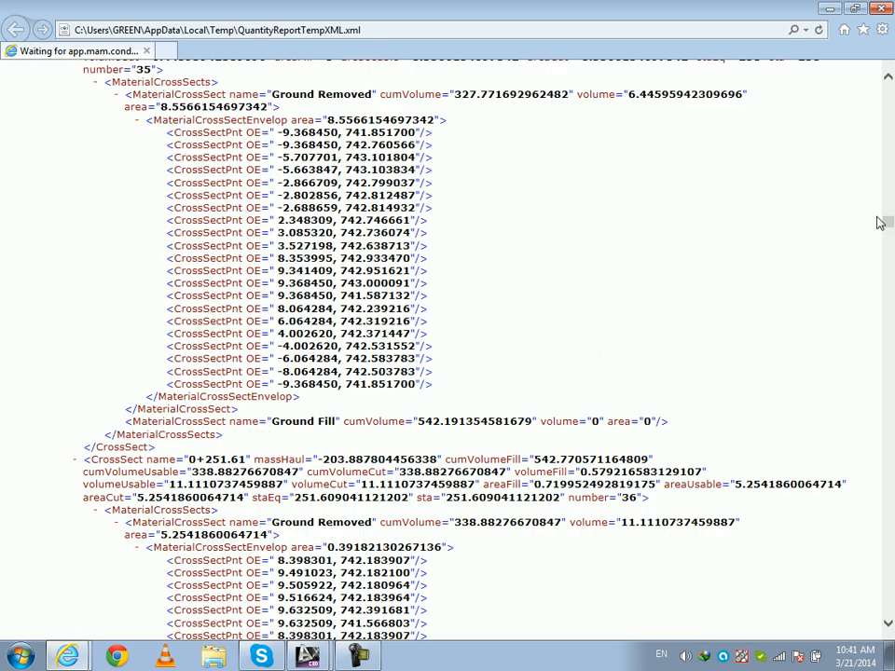
pyautogui.moveTo(792, 226); pyautogui.dragTo(694, 599)
pyautogui.click(489, 441)
pyautogui.moveTo(890, 230); pyautogui.dragTo(891, 3)
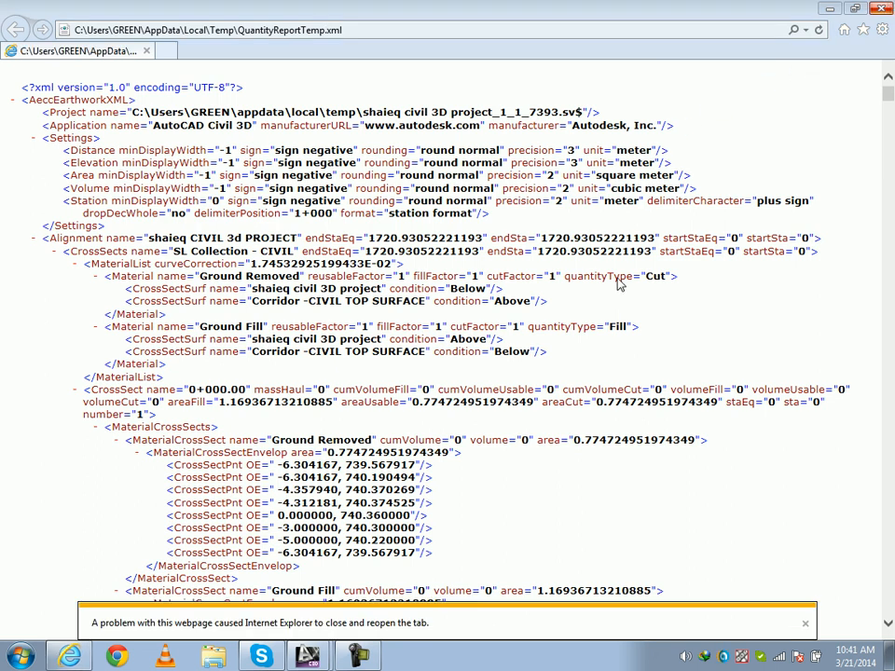
pyautogui.click(883, 10)
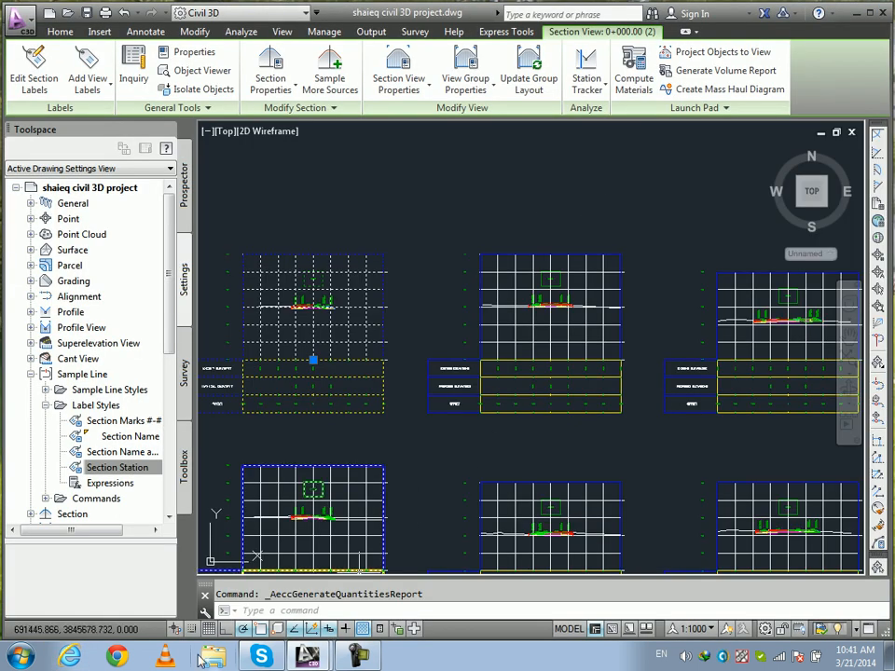
# Generate the volume report for SL Collection - CIVIL with Material List - (1), the default style sheet and the XML report displayed.
pyautogui.click(735, 71)
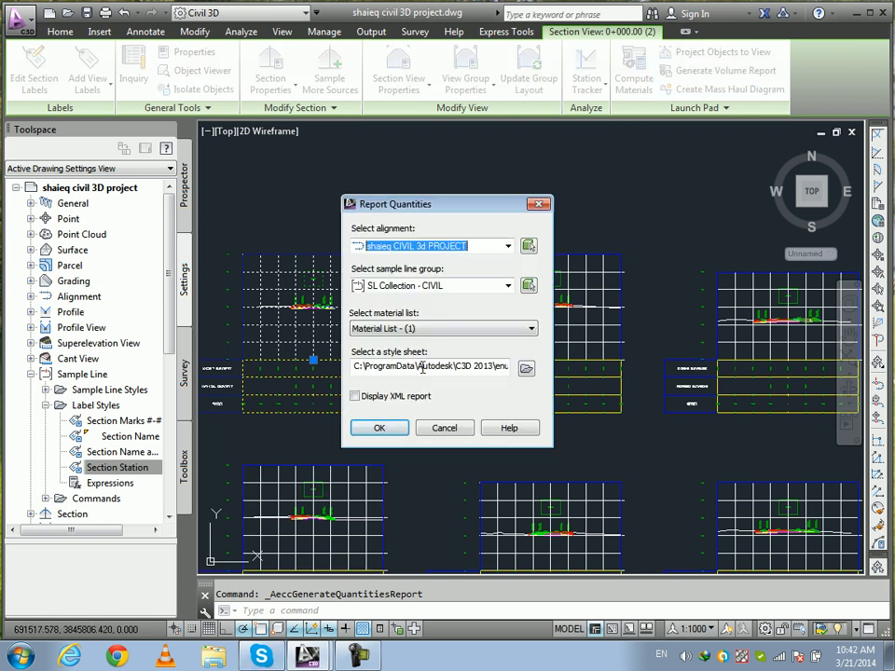
pyautogui.click(392, 399)
pyautogui.press('Return')
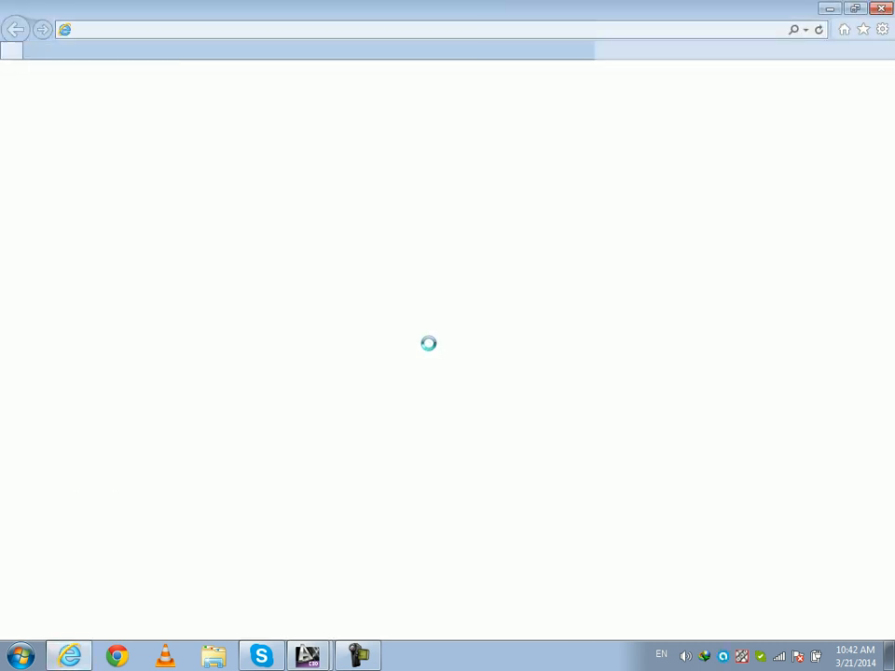
pyautogui.click(475, 353)
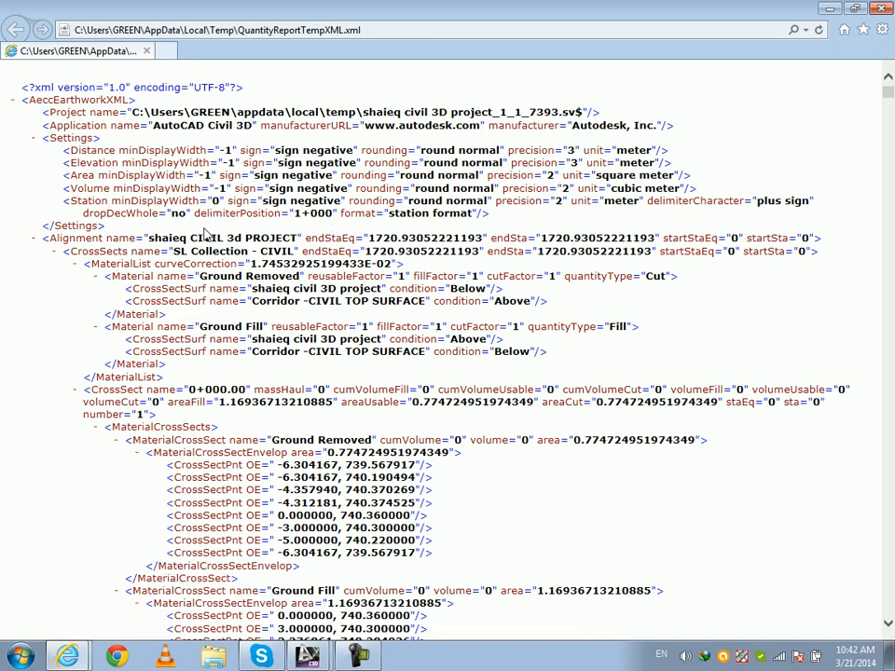
# Look through the raw XML quantities, and close that window to bring up the formatted Volume Report.
pyautogui.scroll(-10, 186, 196)
pyautogui.scroll(-20, 229, 291)
pyautogui.scroll(-12, 228, 291)
pyautogui.scroll(-10, 229, 289)
pyautogui.scroll(20, 229, 289)
pyautogui.scroll(20, 228, 287)
pyautogui.click(166, 51)
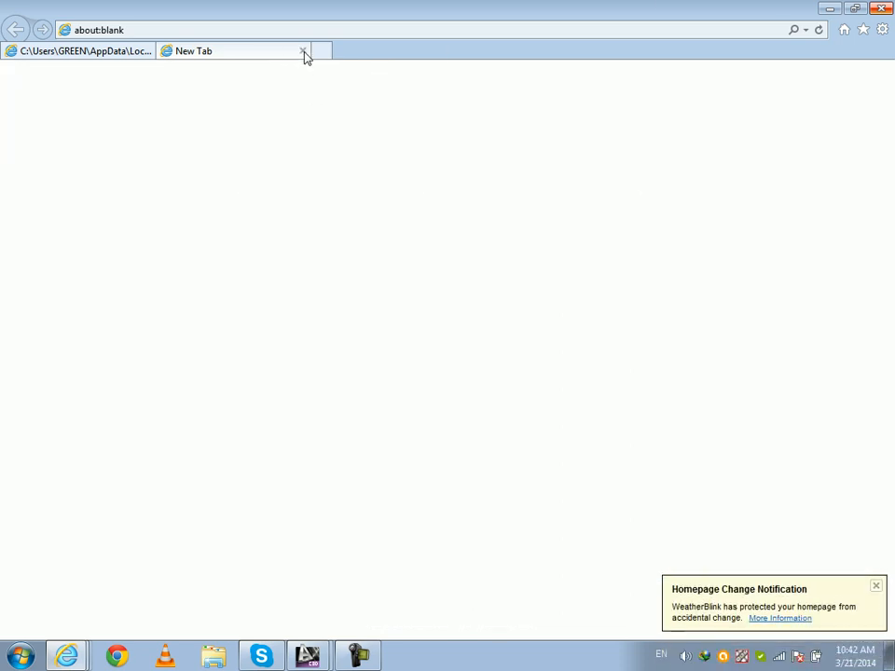
pyautogui.click(304, 51)
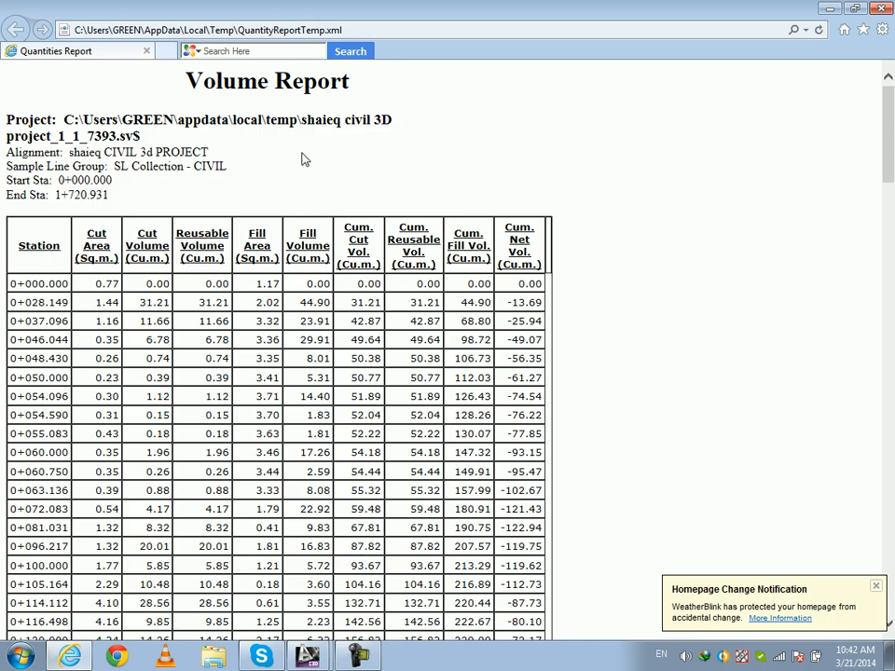
# Examine the cut, fill and cumulative volumes per station in the Volume Report, from the first station to the last.
pyautogui.scroll(-7, 250, 226)
pyautogui.scroll(7, 219, 287)
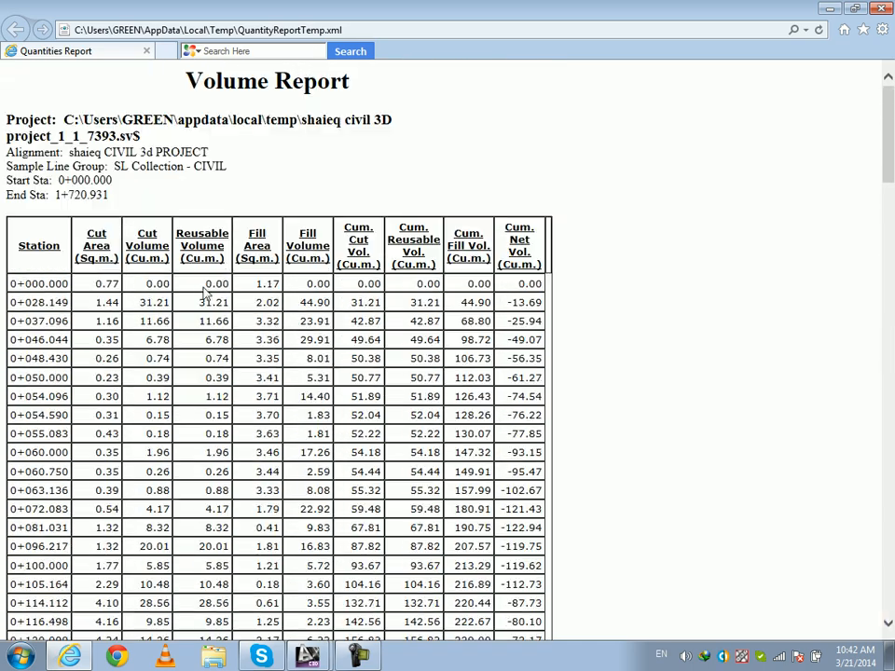
pyautogui.scroll(-3, 65, 259)
pyautogui.scroll(3, 74, 242)
pyautogui.scroll(-3, 154, 317)
pyautogui.scroll(3, 155, 308)
pyautogui.scroll(-20, 317, 301)
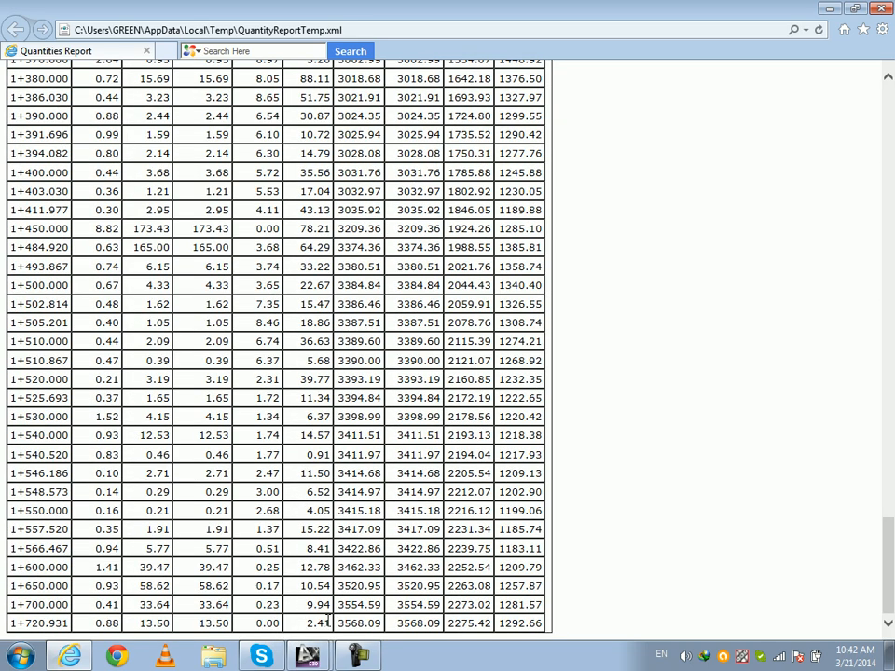
pyautogui.scroll(20, 327, 620)
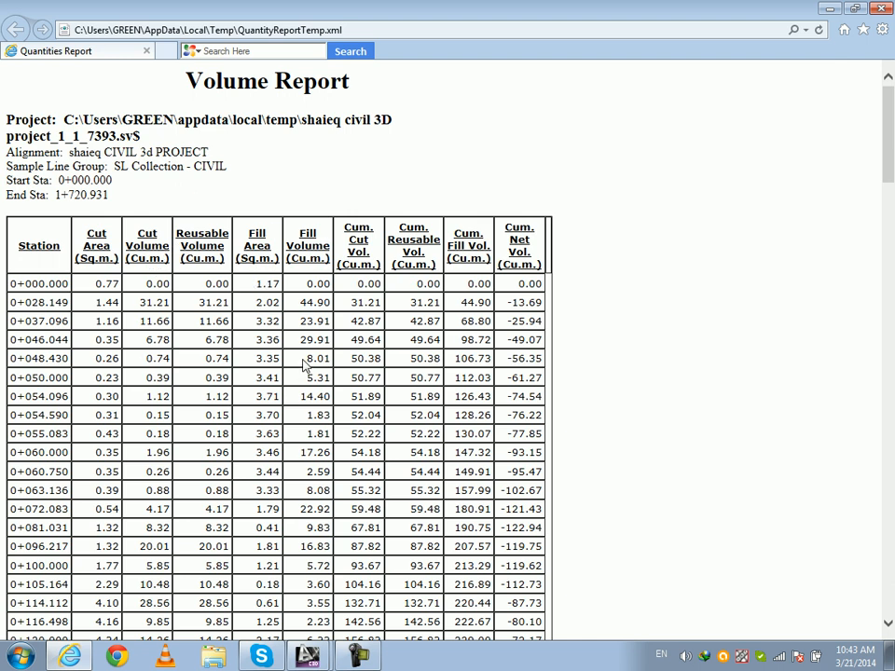
pyautogui.scroll(-20, 301, 355)
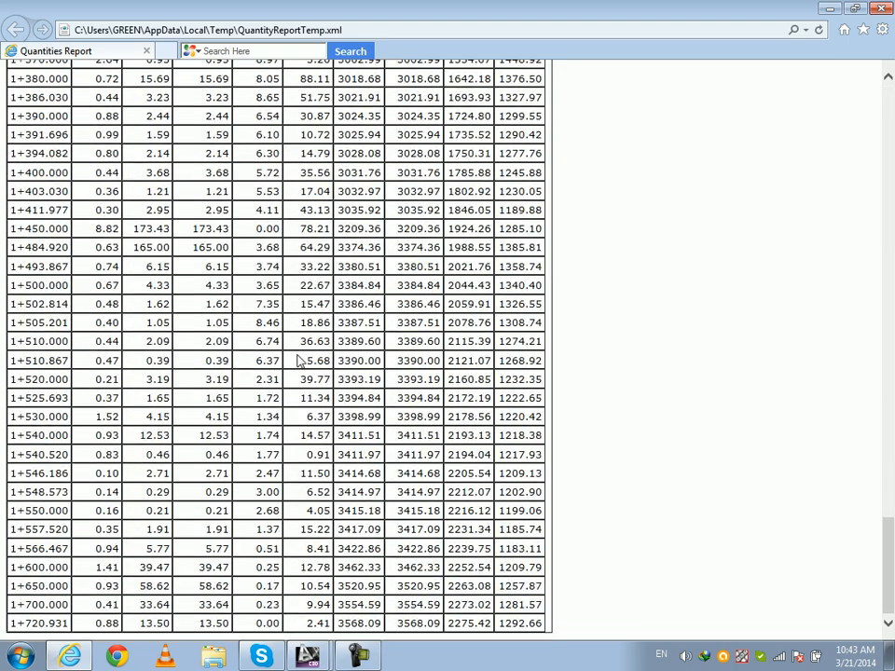
pyautogui.scroll(3, 296, 359)
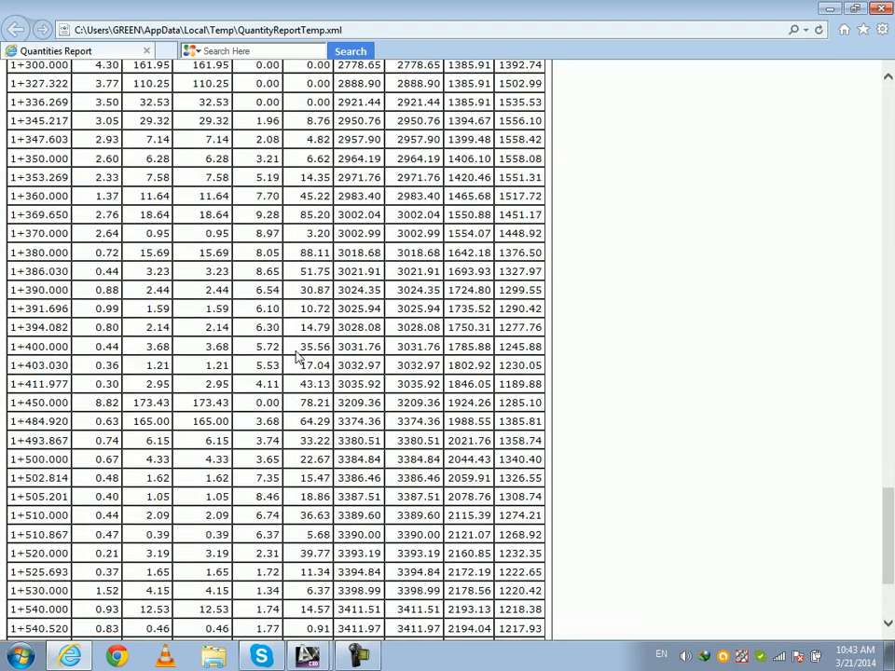
pyautogui.scroll(20, 296, 356)
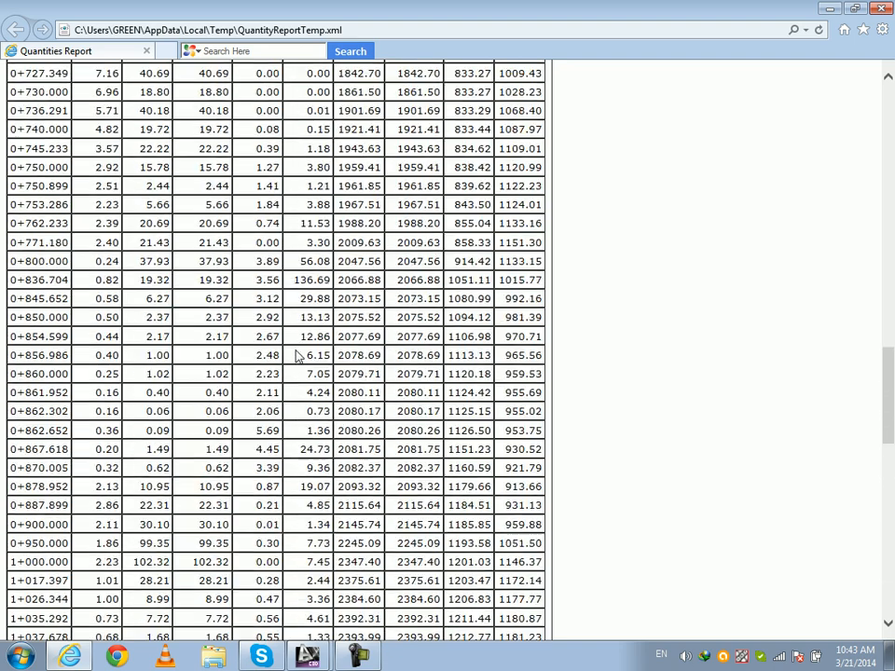
pyautogui.scroll(5, 297, 353)
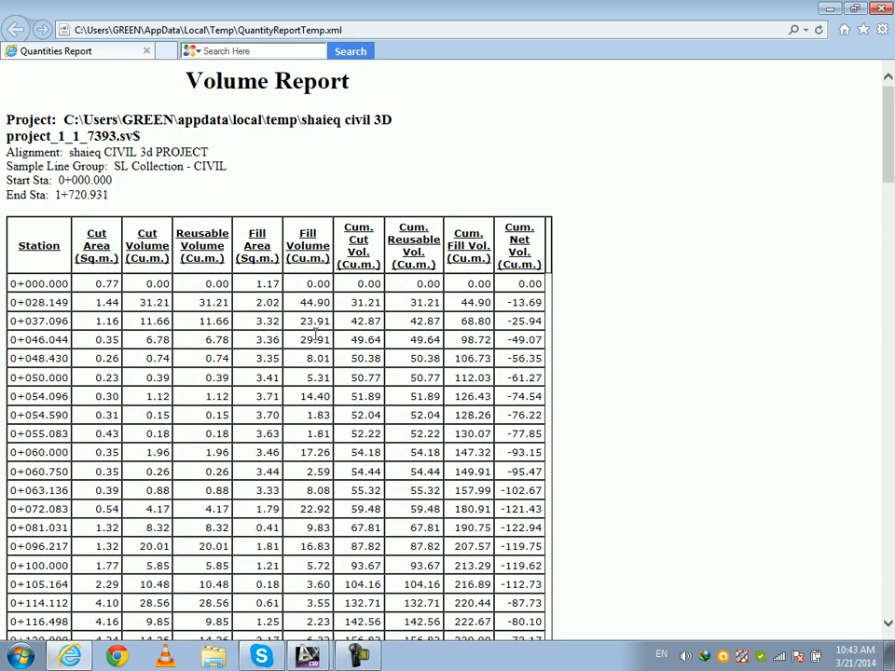
pyautogui.moveTo(329, 323); pyautogui.dragTo(326, 366)
pyautogui.click(315, 343)
pyautogui.click(318, 416)
# Switch to Civil 3D, deselect the section view and examine the station and elevation labels along the start of the road's profile view.
pyautogui.click(70, 656)
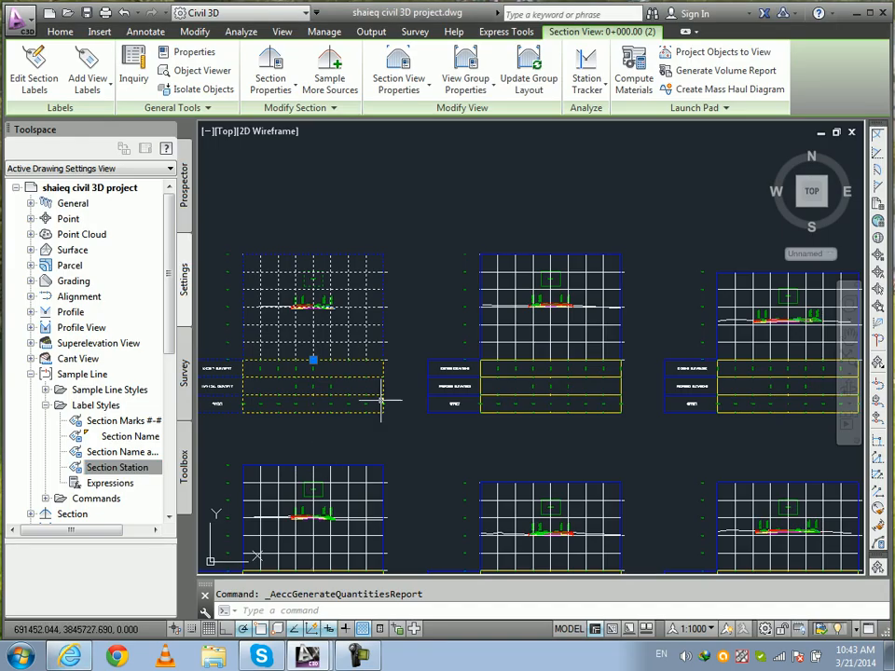
pyautogui.scroll(-2, 358, 410)
pyautogui.moveTo(390, 401); pyautogui.dragTo(401, 371, button='middle')
pyautogui.press('Escape')
pyautogui.scroll(-4, 400, 367)
pyautogui.scroll(-4, 468, 392)
pyautogui.moveTo(469, 391); pyautogui.dragTo(830, 294, button='middle')
pyautogui.moveTo(386, 418); pyautogui.dragTo(820, 328, button='middle')
pyautogui.scroll(4, 413, 417)
pyautogui.moveTo(353, 360); pyautogui.dragTo(587, 351, button='middle')
pyautogui.scroll(2, 337, 362)
pyautogui.scroll(-4, 336, 361)
pyautogui.moveTo(364, 360); pyautogui.dragTo(793, 311, button='middle')
pyautogui.scroll(4, 438, 303)
pyautogui.moveTo(363, 331); pyautogui.dragTo(792, 322, button='middle')
pyautogui.moveTo(280, 322); pyautogui.dragTo(800, 323, button='middle')
pyautogui.moveTo(338, 322); pyautogui.dragTo(712, 306, button='middle')
pyautogui.moveTo(516, 305); pyautogui.dragTo(547, 299, button='middle')
pyautogui.click(546, 300)
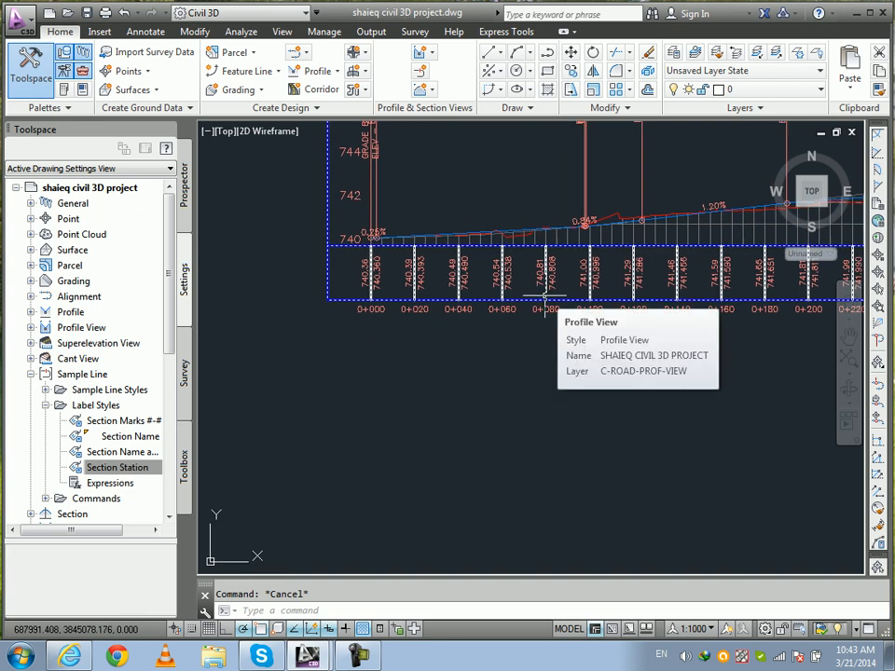
pyautogui.scroll(-10, 546, 299)
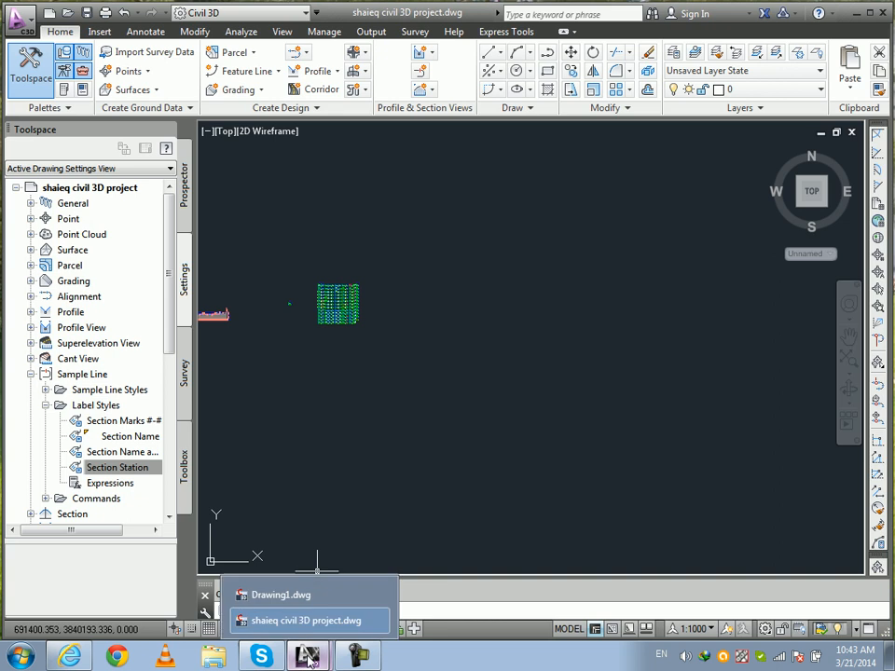
# Switch back to the Volume Report, review its station volumes and cumulative totals, and cancel the print dialog.
pyautogui.scroll(-5, 236, 454)
pyautogui.scroll(-15, 236, 454)
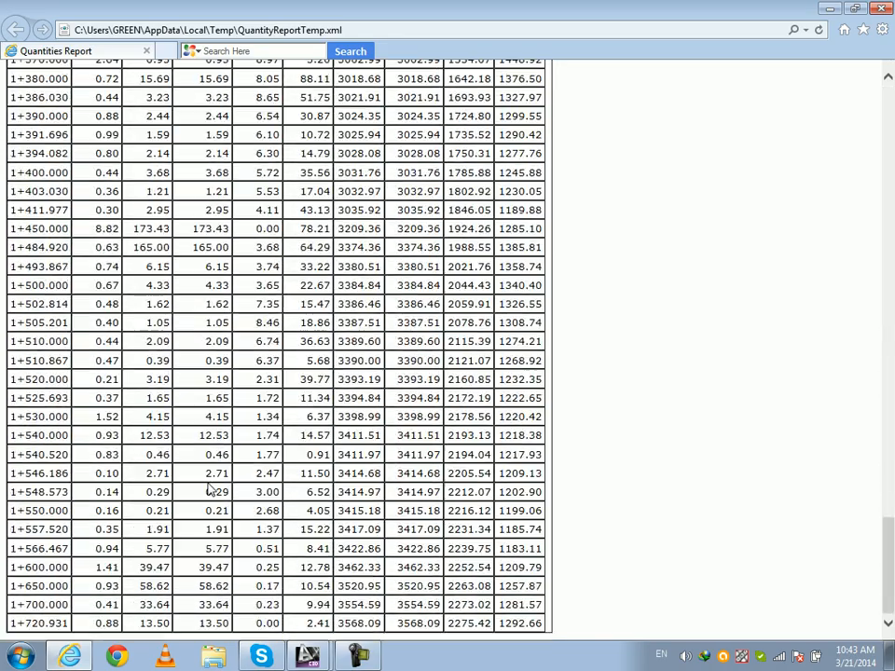
pyautogui.scroll(4, 207, 494)
pyautogui.scroll(15, 207, 500)
pyautogui.scroll(-4, 190, 428)
pyautogui.scroll(-15, 189, 428)
pyautogui.scroll(10, 482, 481)
pyautogui.scroll(10, 135, 284)
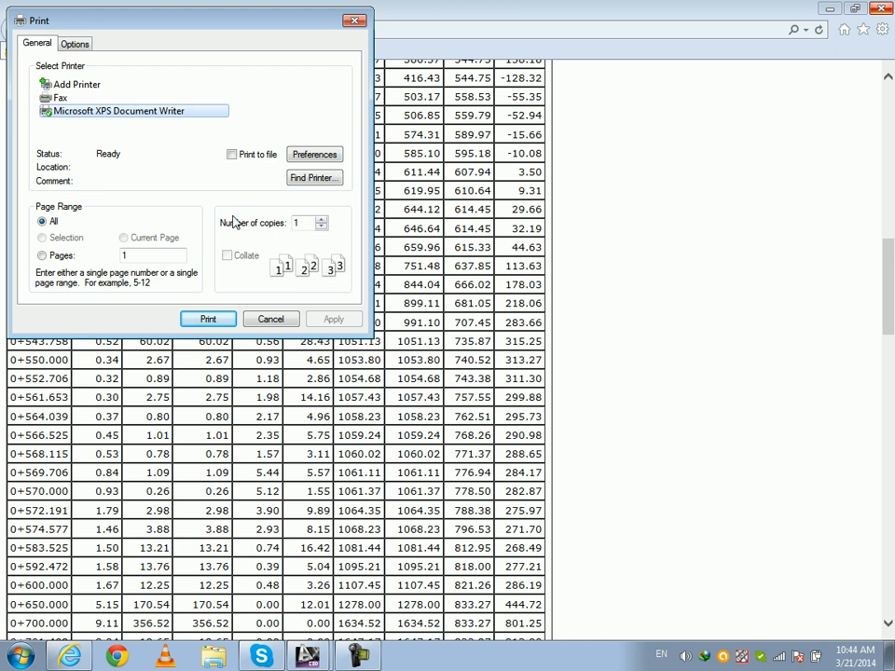
pyautogui.click(270, 319)
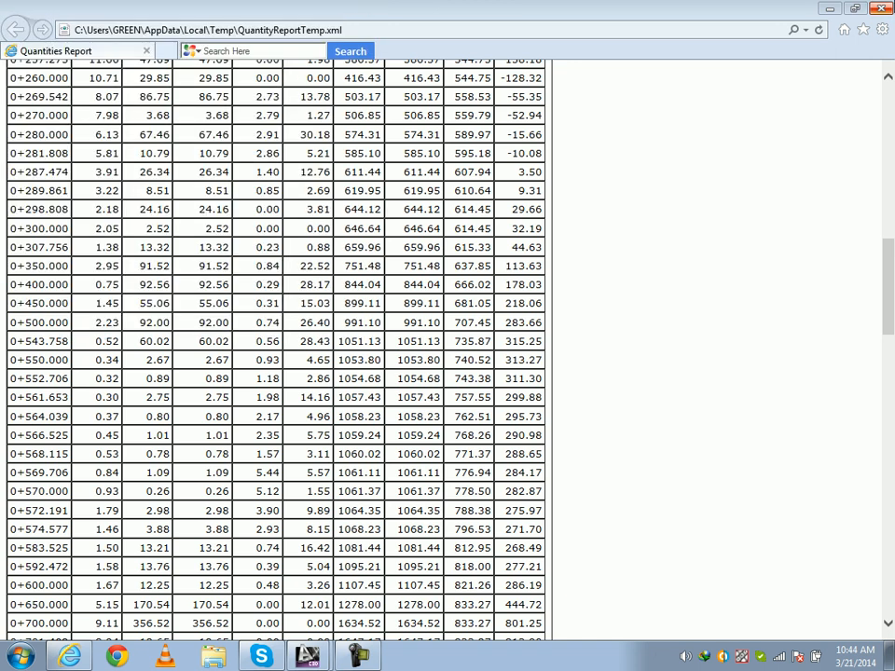
# Close the report and quit Civil 3D without saving the changes to Drawing1.dwg.
pyautogui.click(884, 16)
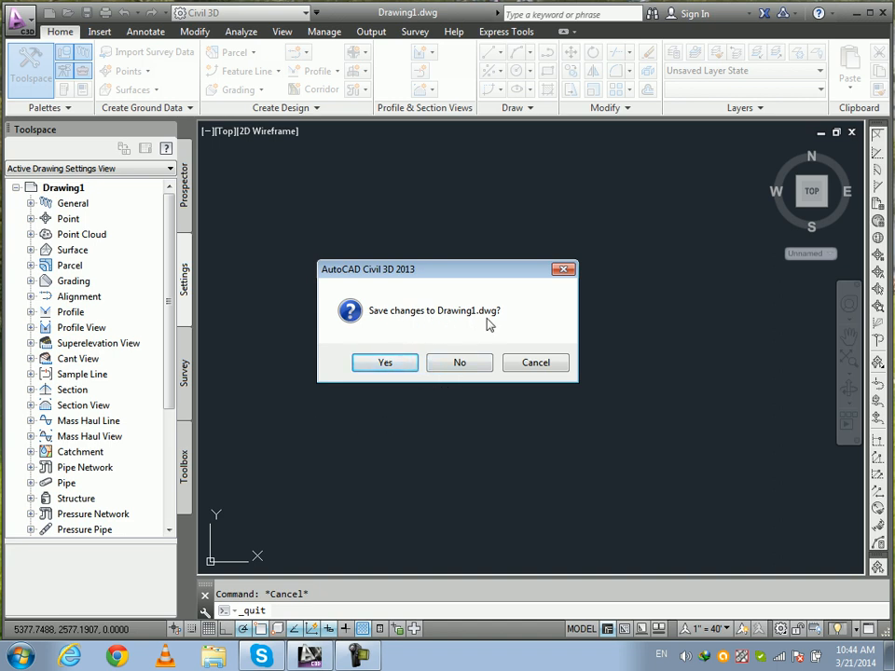
pyautogui.click(535, 372)
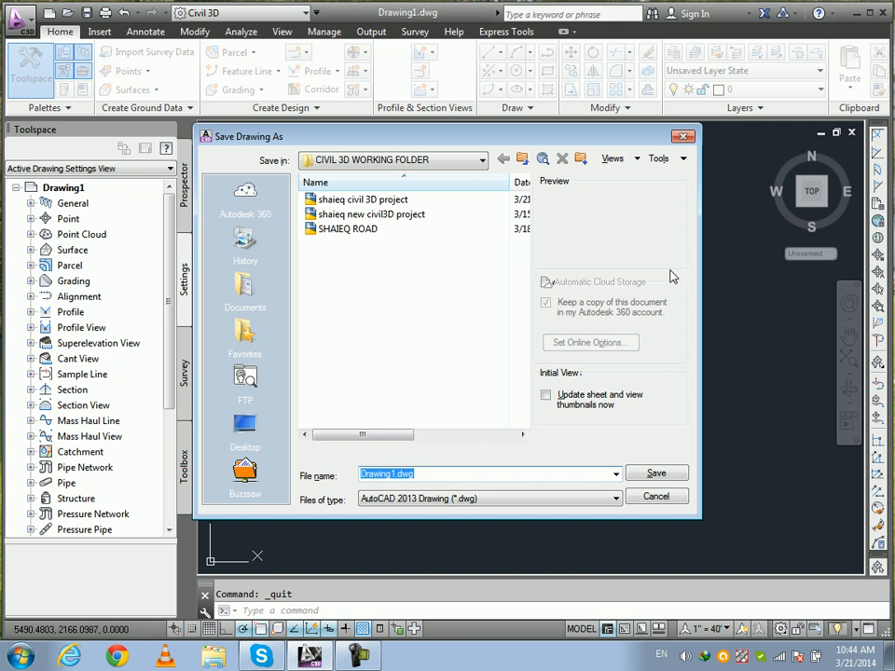
pyautogui.click(688, 136)
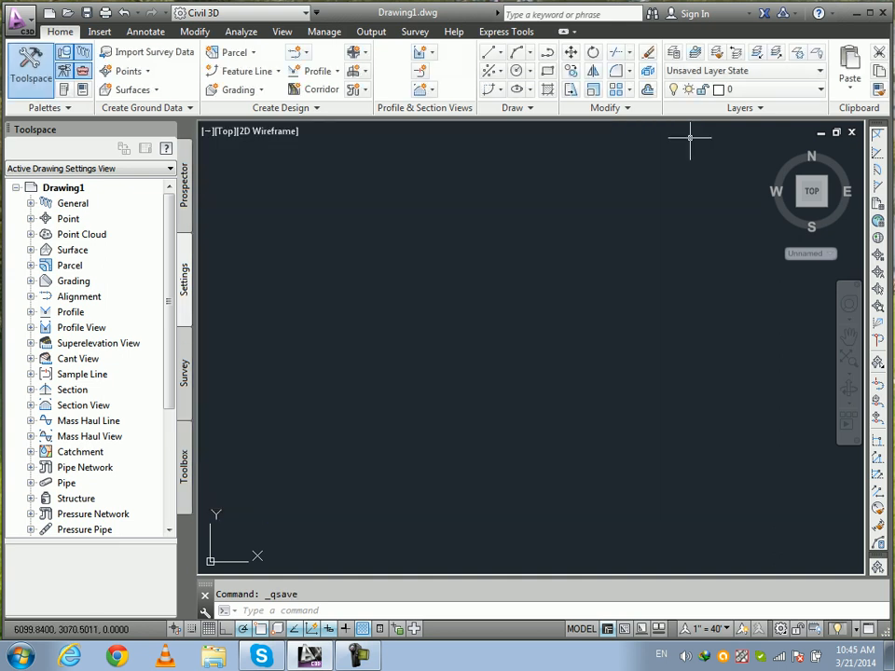
pyautogui.click(883, 13)
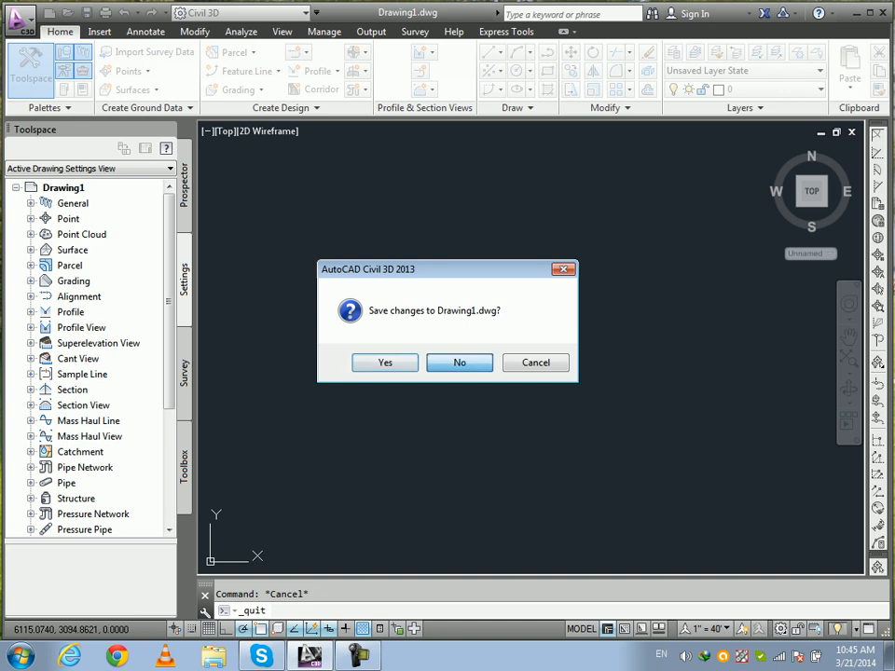
pyautogui.click(459, 363)
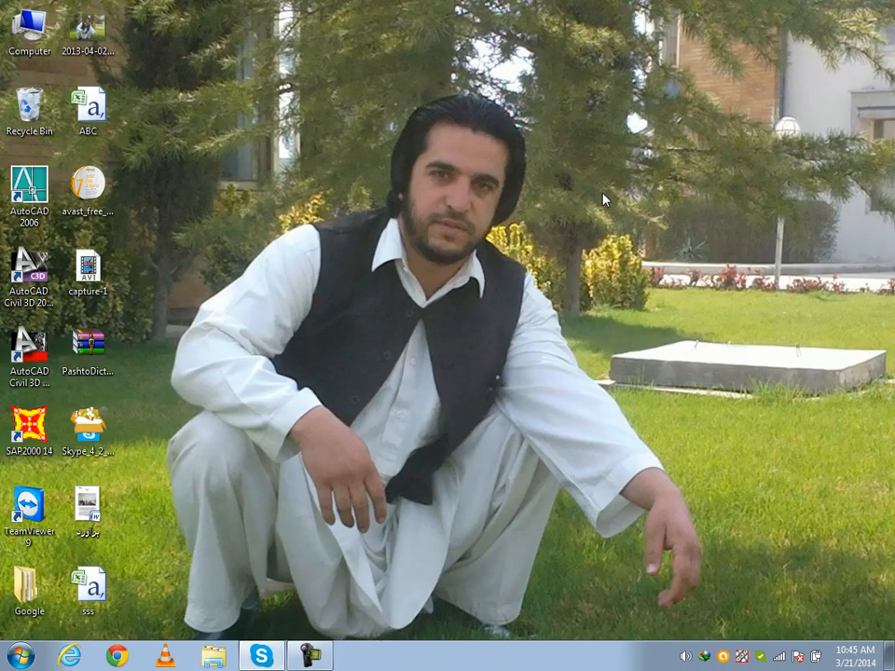
pyautogui.click(319, 659)
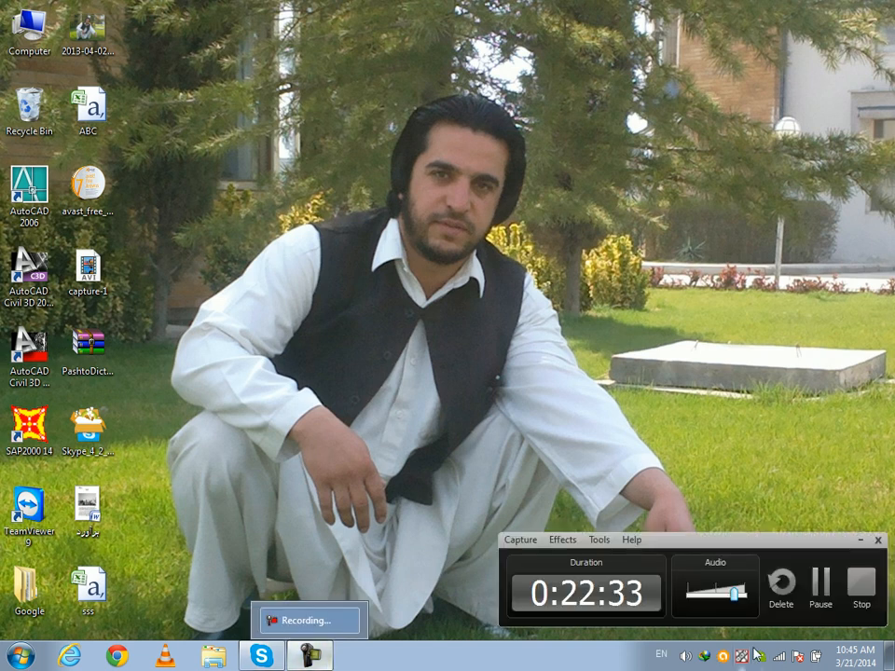